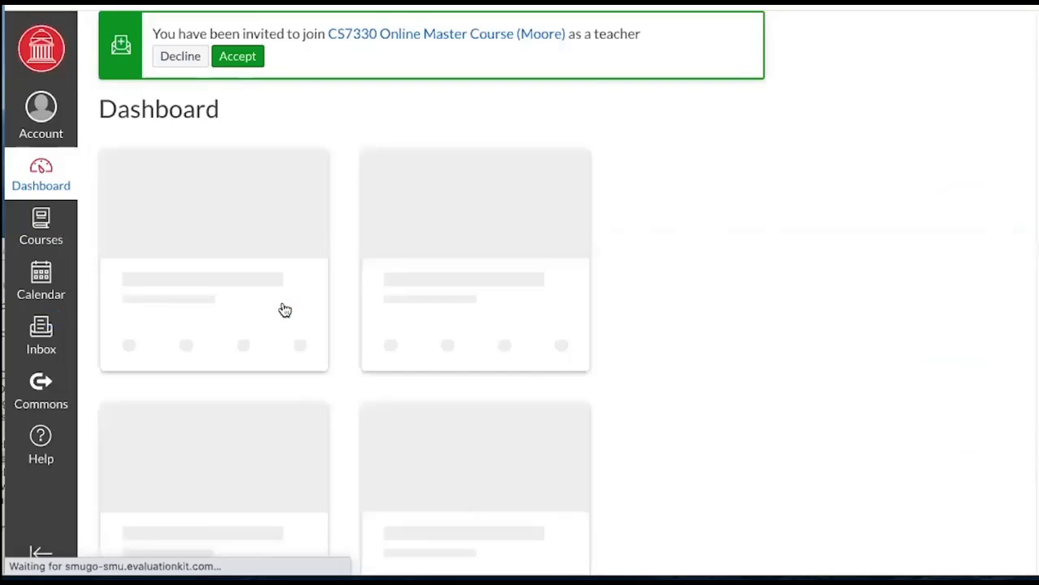
# Open the DEV-Multimedia course from the dashboard and go to its Panopto video folder.
pyautogui.scroll(-1, 285, 310)
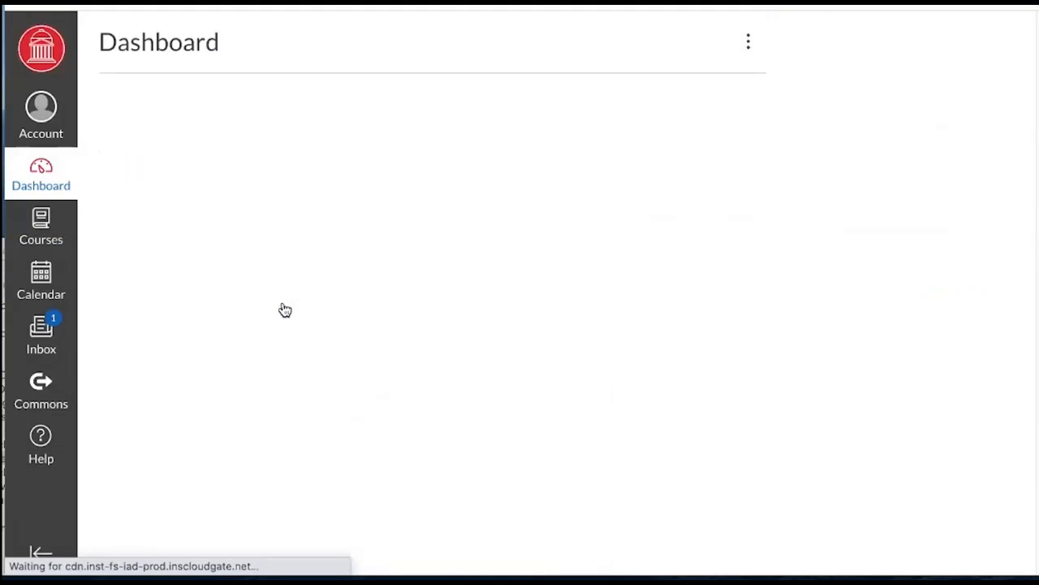
pyautogui.scroll(-10, 284, 311)
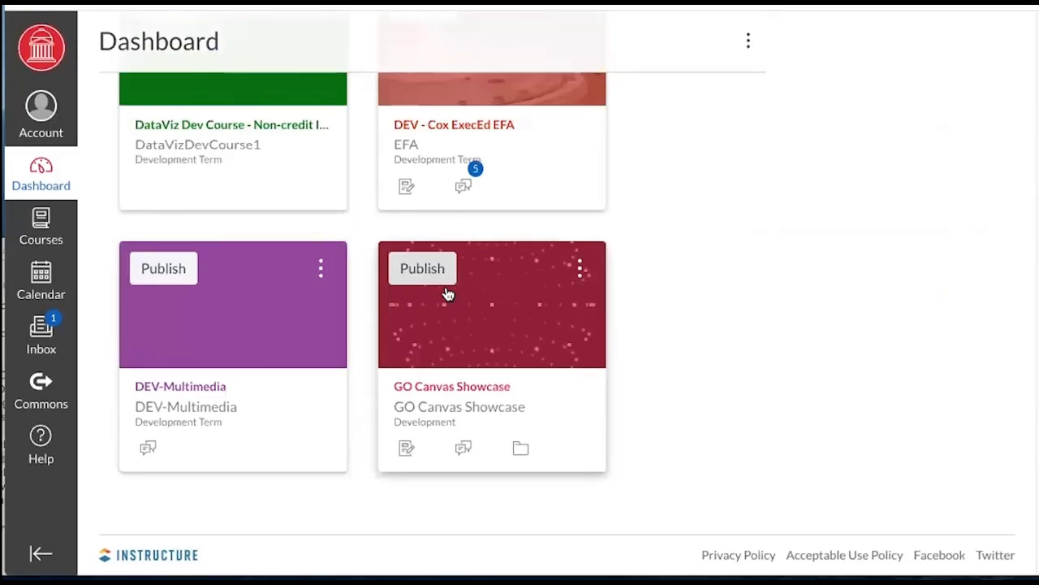
pyautogui.click(173, 398)
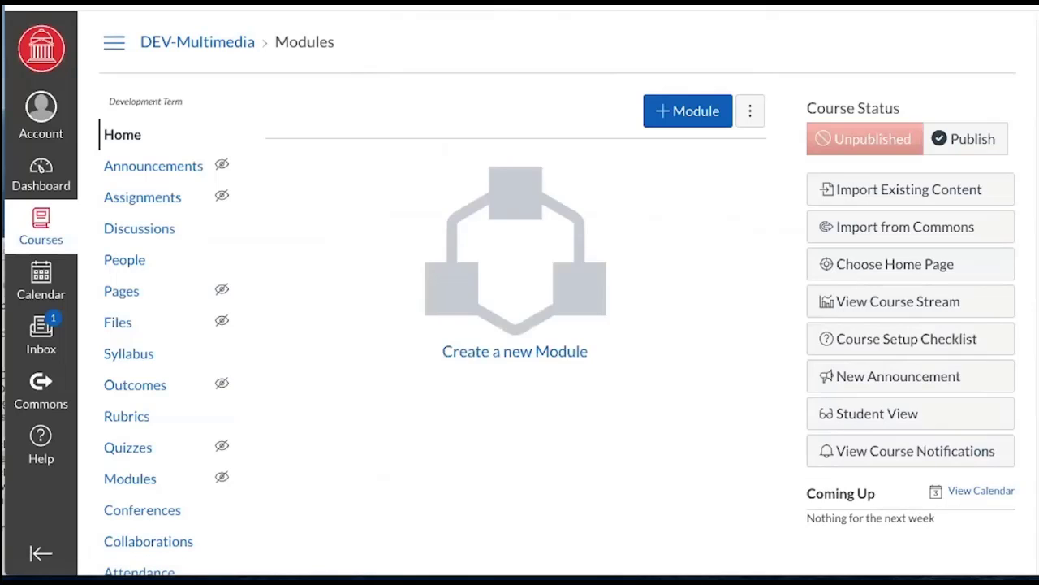
pyautogui.scroll(-3, 112, 494)
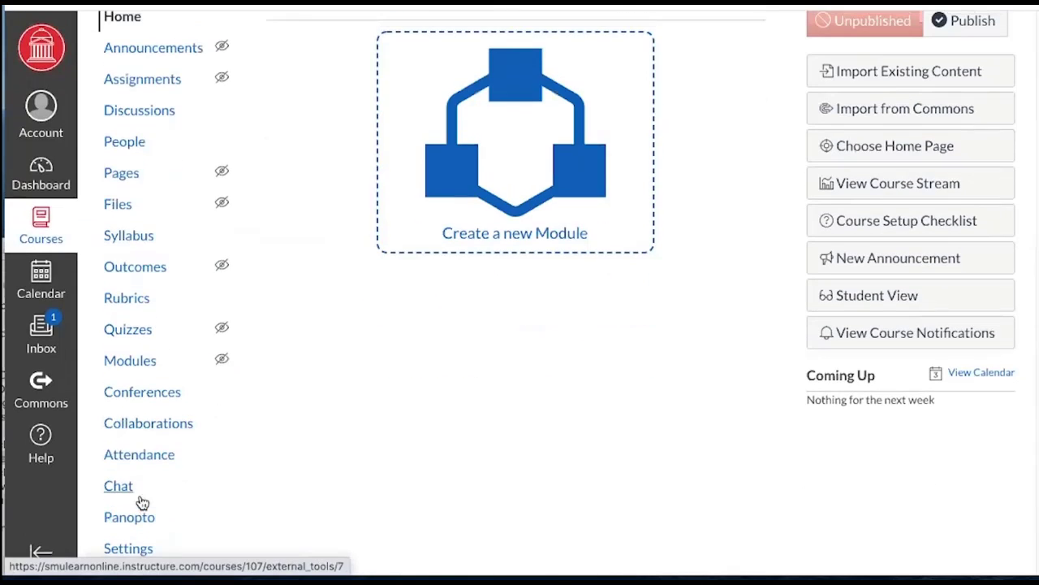
pyautogui.click(117, 521)
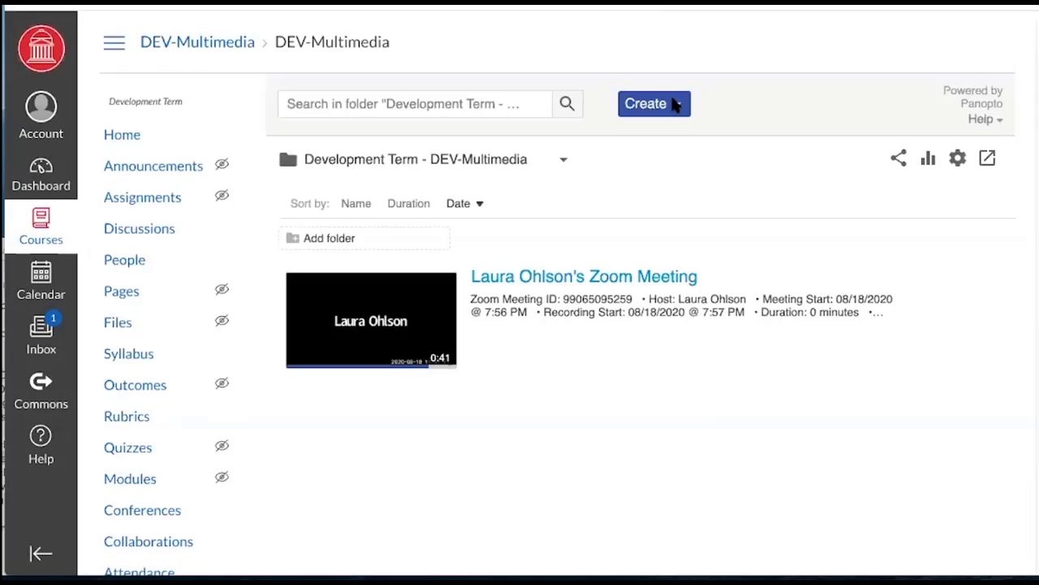
# Create a new recording session from the course's Panopto folder and allow the Panopto desktop app to open.
pyautogui.click(674, 106)
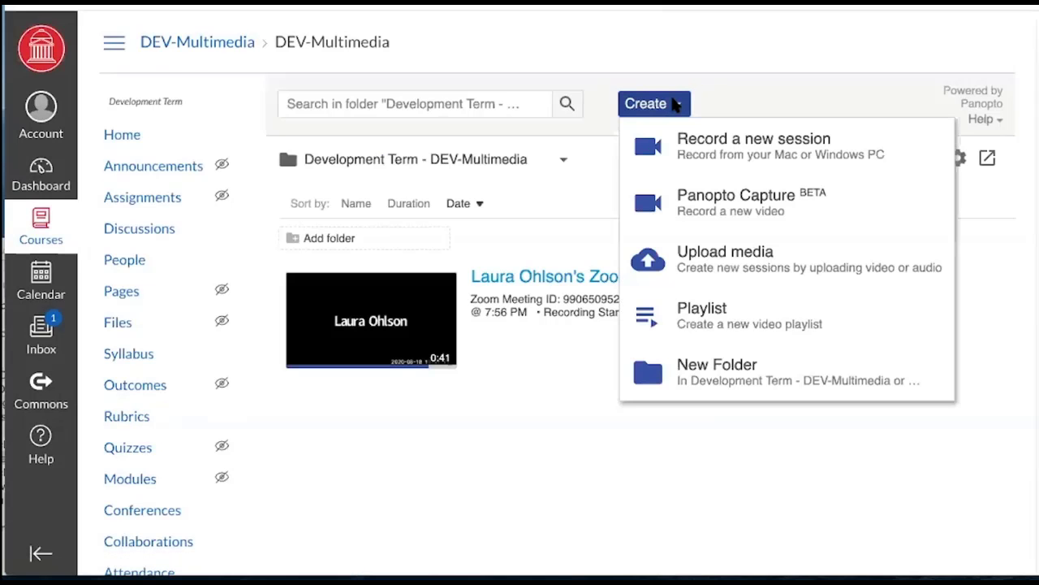
pyautogui.click(686, 143)
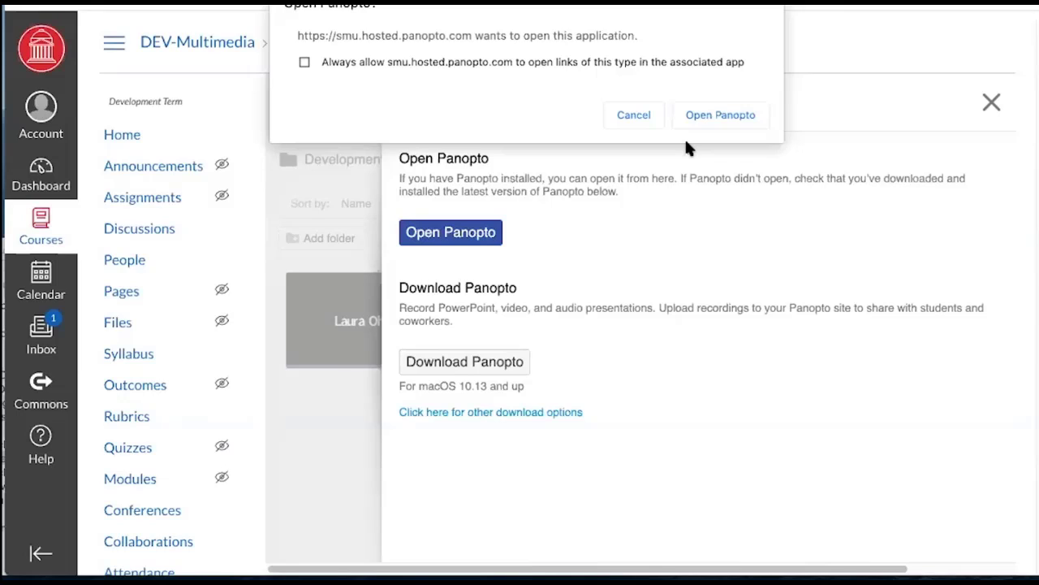
pyautogui.click(741, 114)
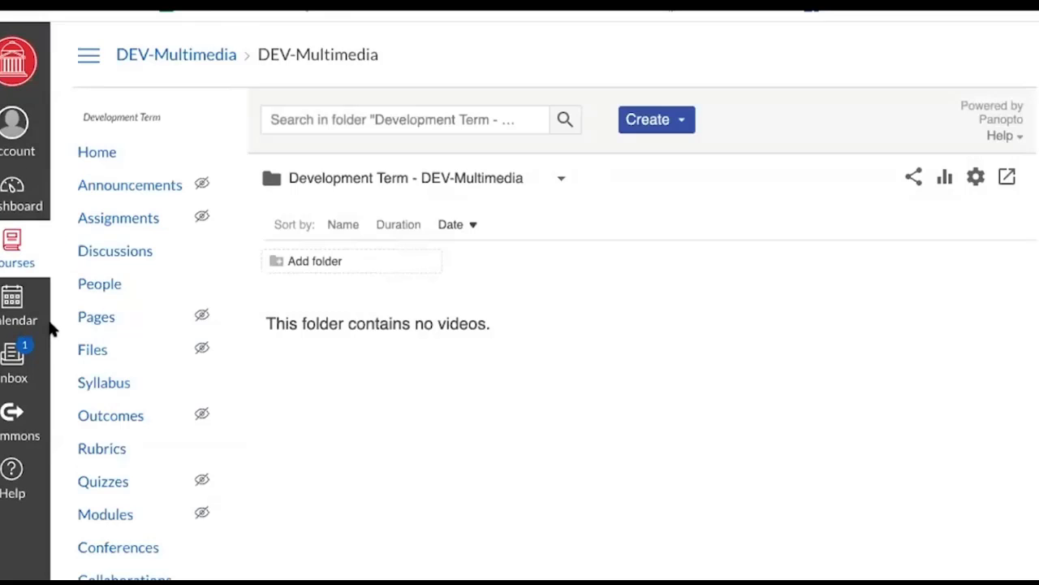
# Reload the course's Panopto folder, launch the recorder for a new session, and reposition the recorder window.
pyautogui.scroll(-3, 156, 507)
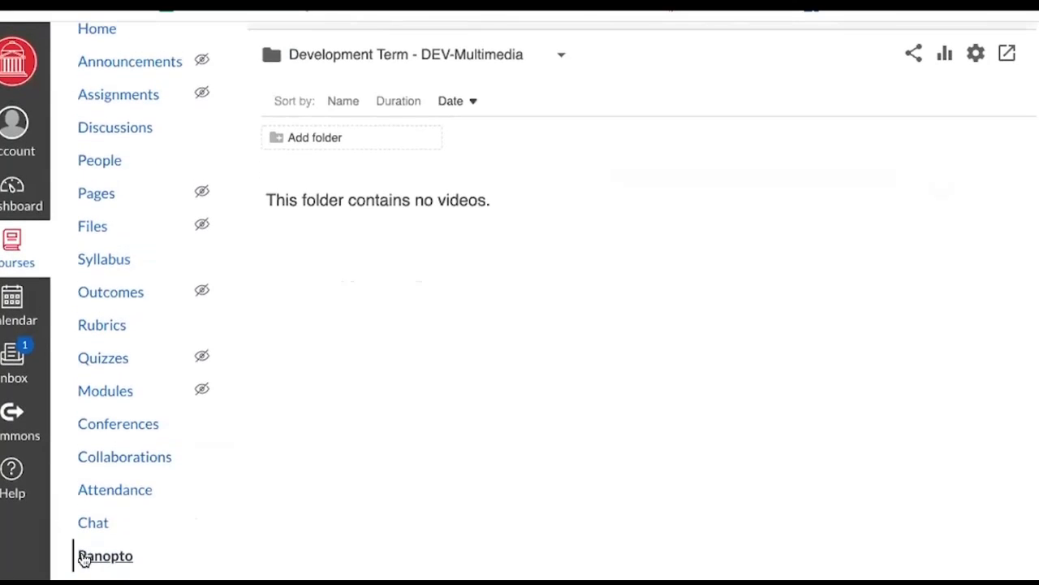
pyautogui.click(84, 559)
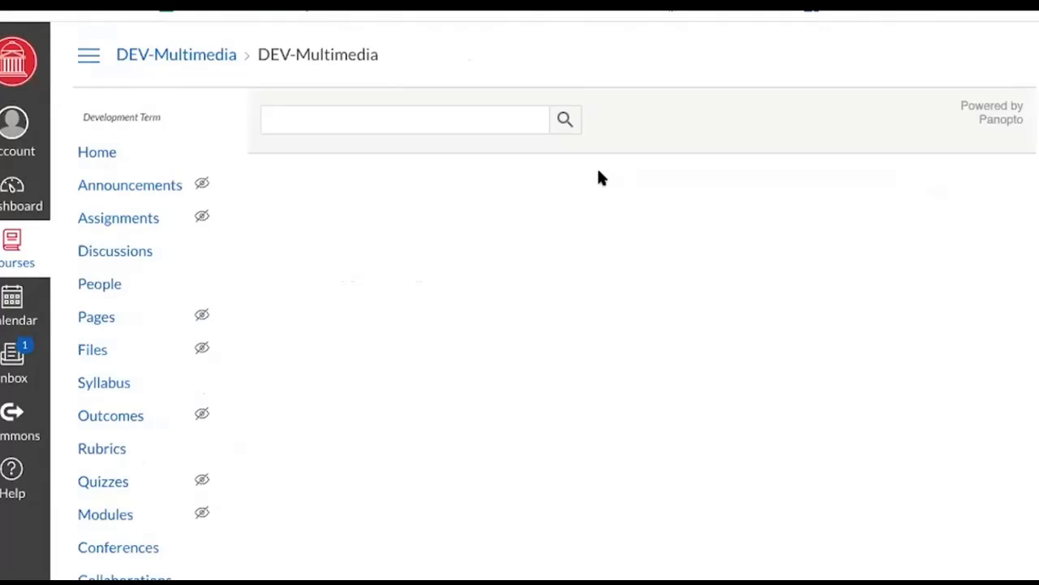
pyautogui.click(671, 123)
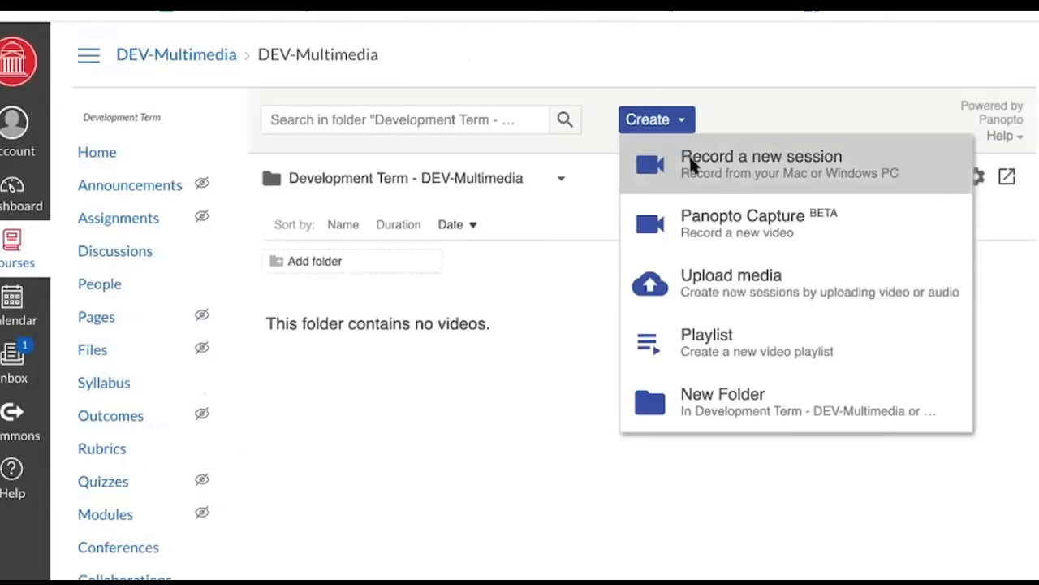
pyautogui.click(692, 165)
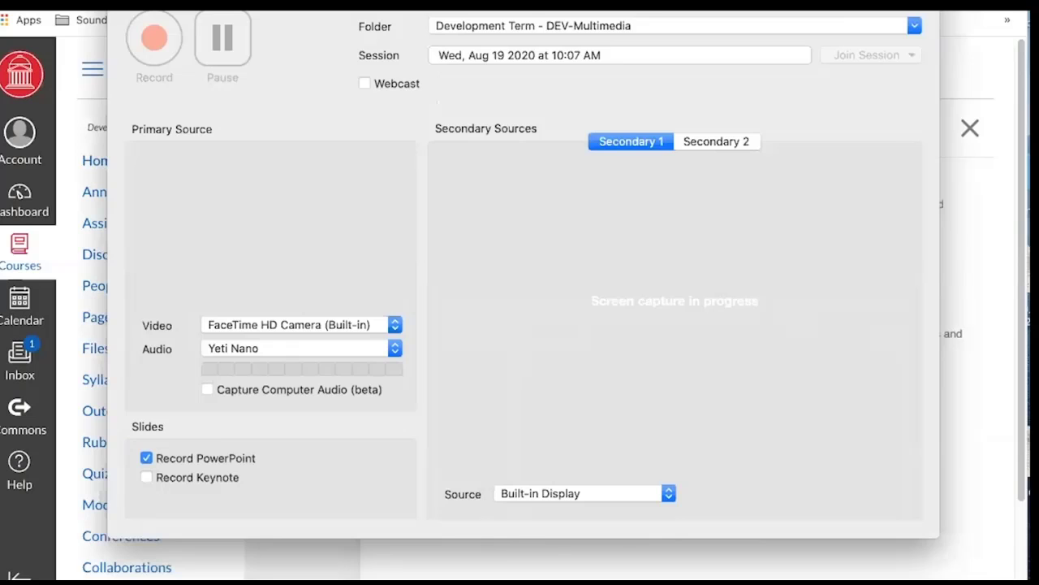
pyautogui.moveTo(652, 2); pyautogui.dragTo(624, 10)
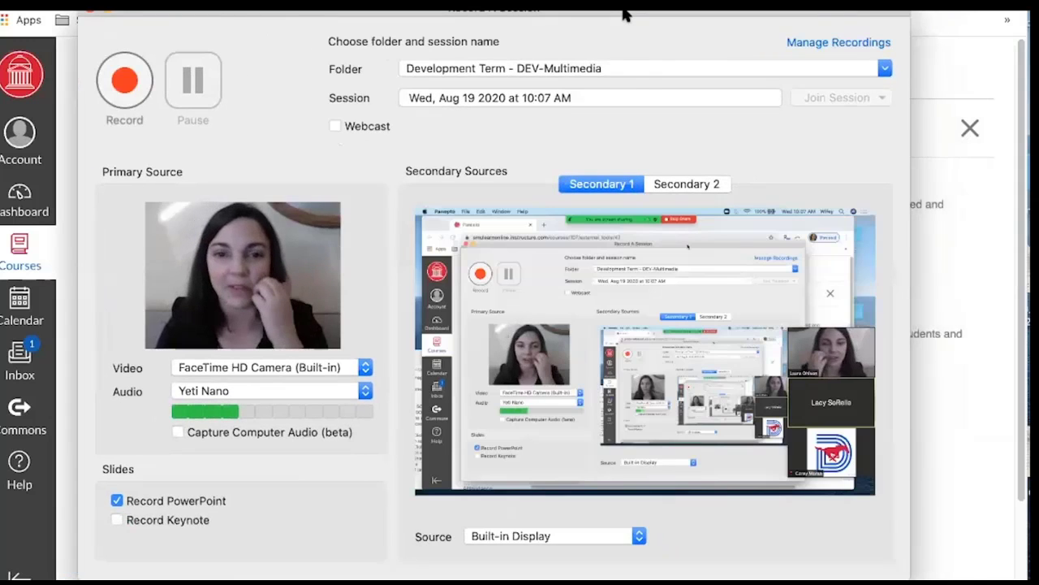
# Set the recording's destination to My Folder and name the session "Panopto Demo".
pyautogui.click(609, 68)
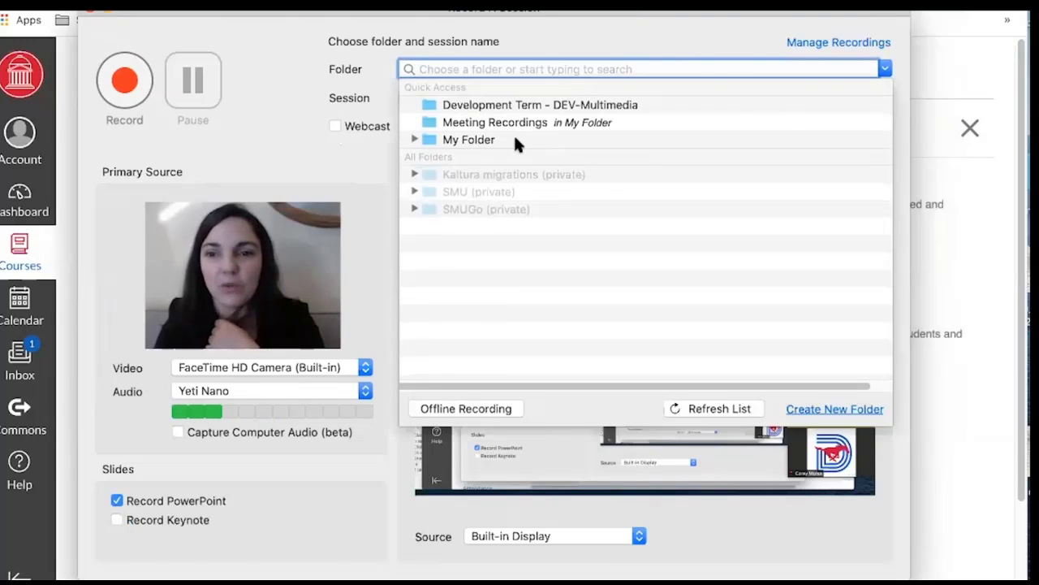
pyautogui.click(515, 139)
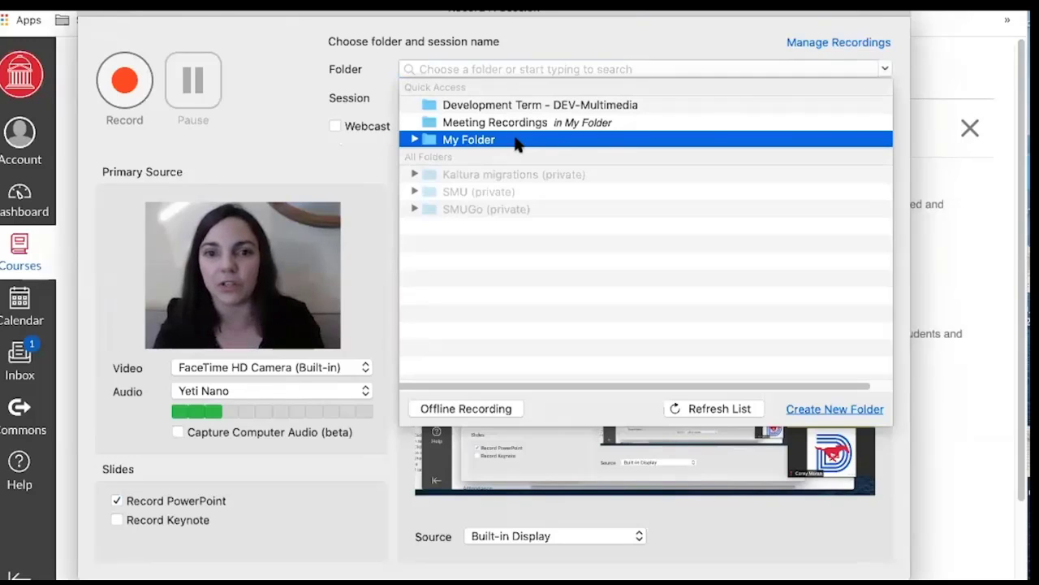
pyautogui.click(513, 142)
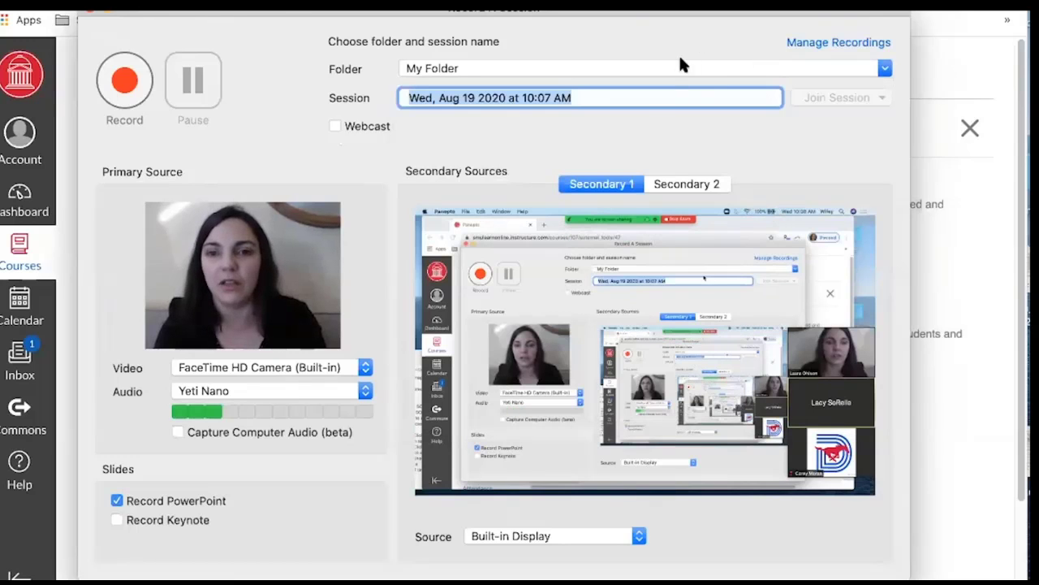
pyautogui.write('Panopto Demo')
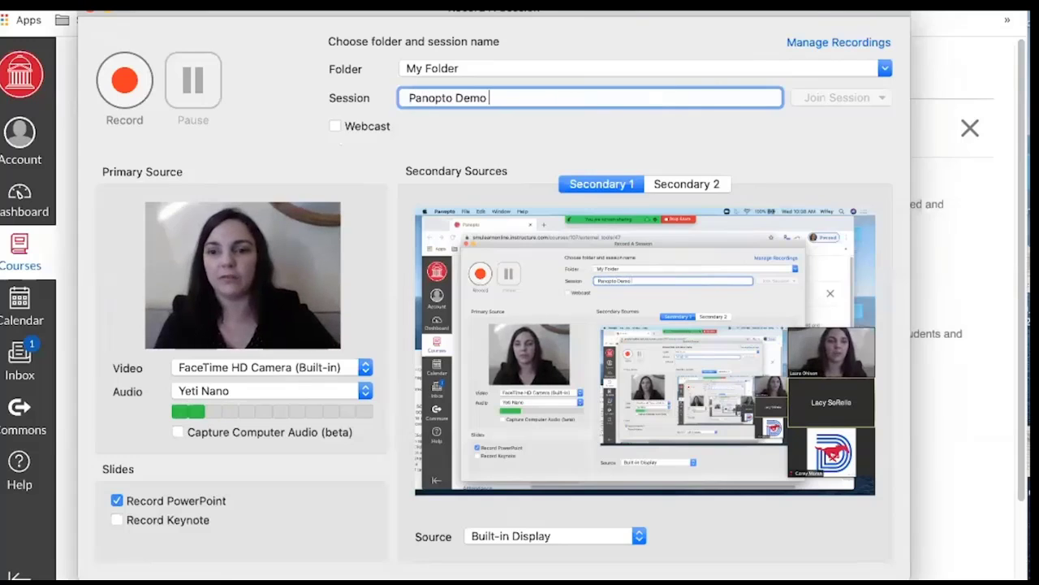
pyautogui.moveTo(803, 577)
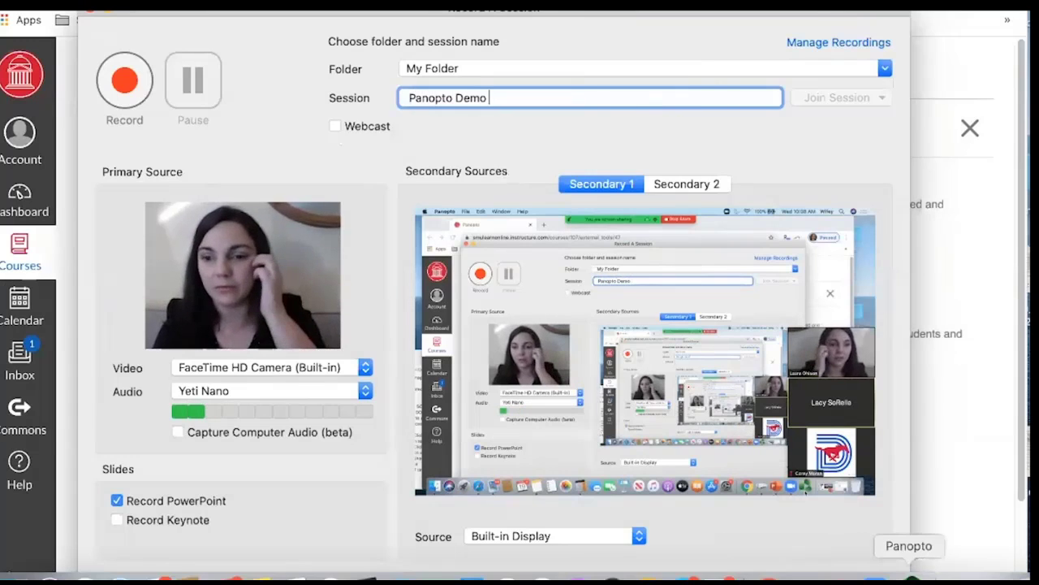
# Set the primary video source to None and look over the choices for the secondary source.
pyautogui.click(261, 368)
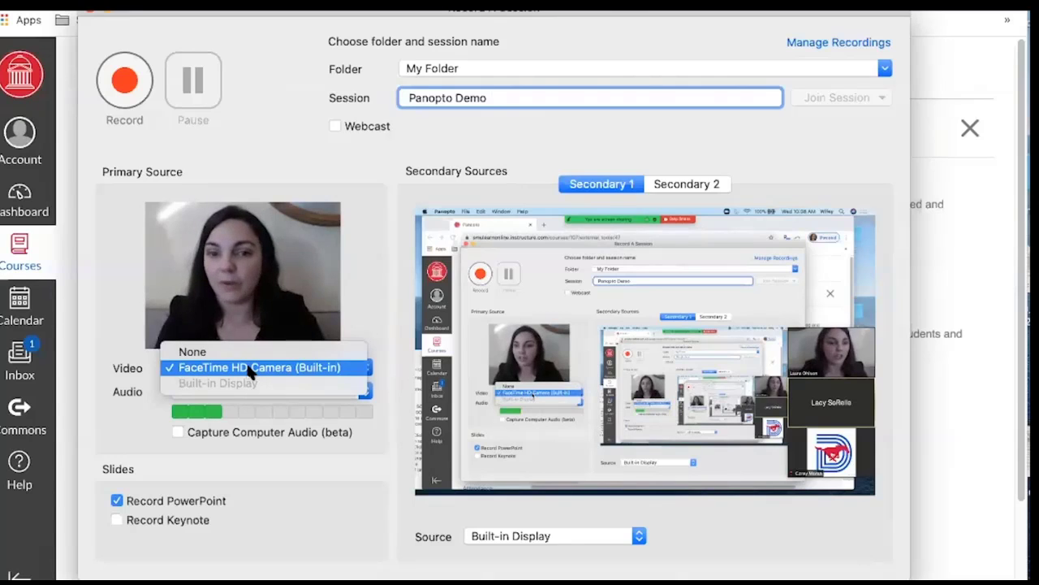
pyautogui.click(222, 354)
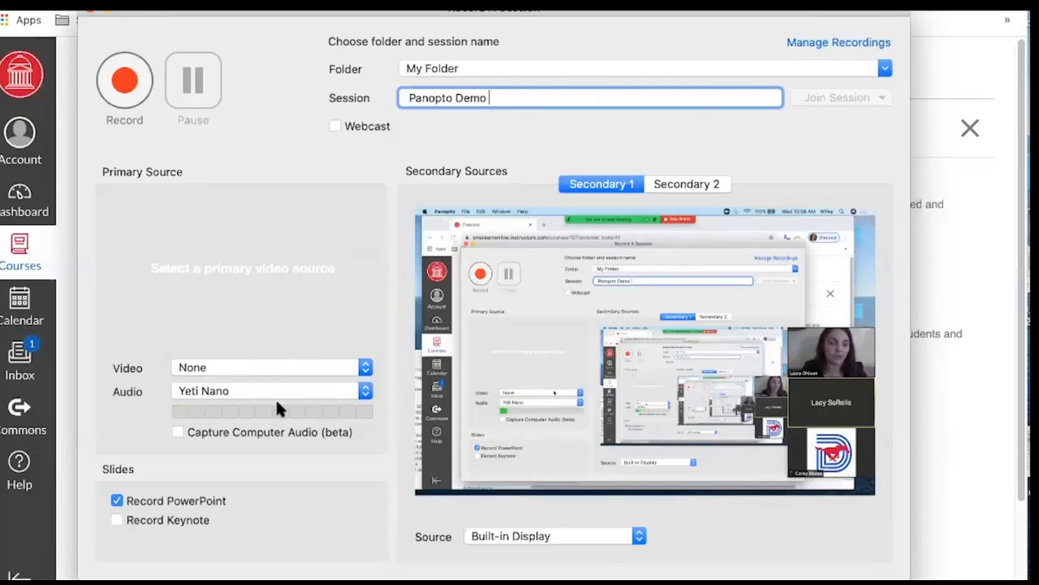
pyautogui.click(525, 541)
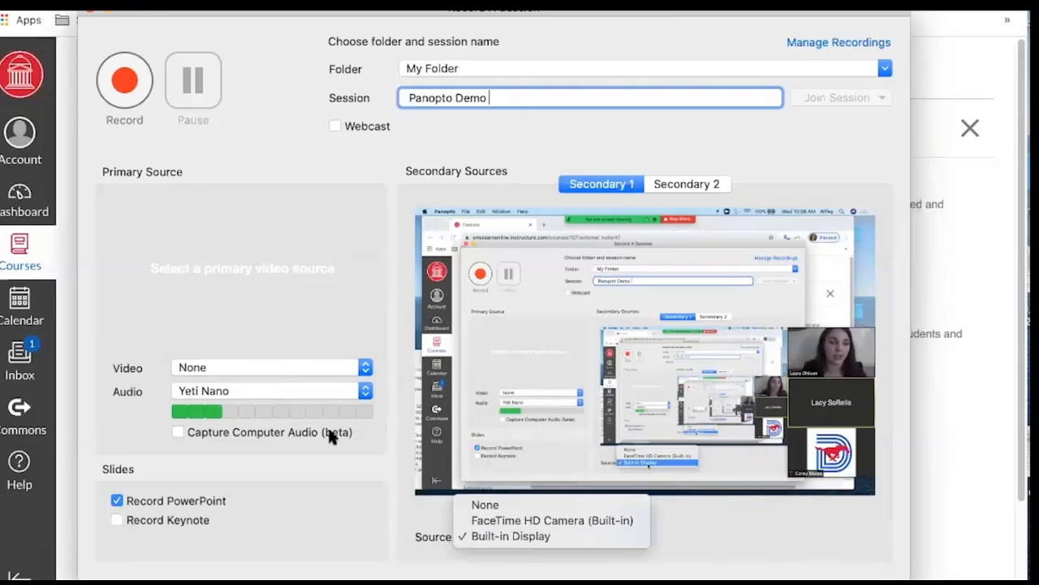
pyautogui.click(378, 467)
# Set the primary video to FaceTime HD Camera (Built-in), then switch the secondary source to None and back to Built-in Display.
pyautogui.click(277, 367)
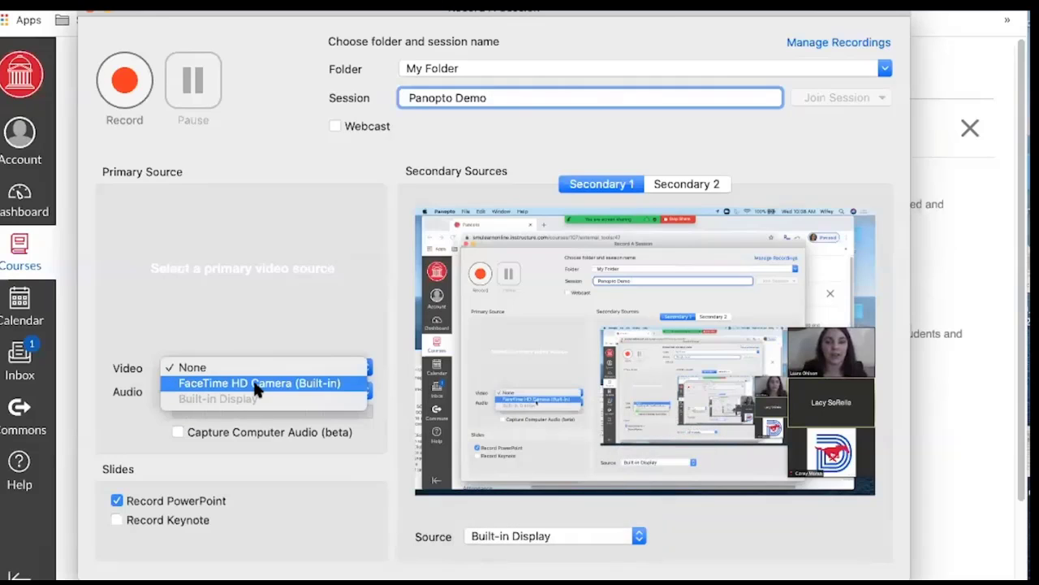
pyautogui.click(272, 383)
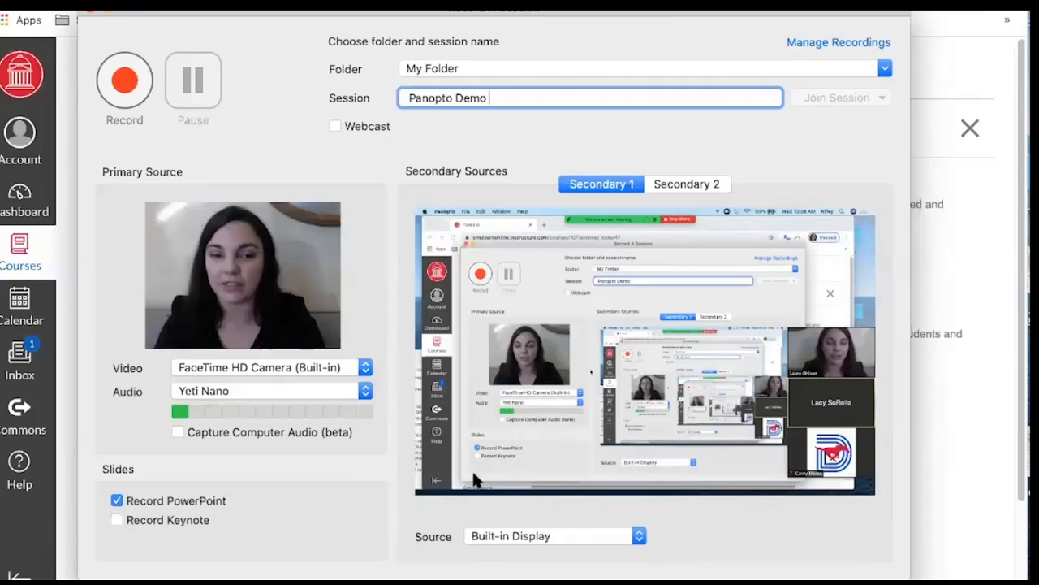
pyautogui.click(490, 541)
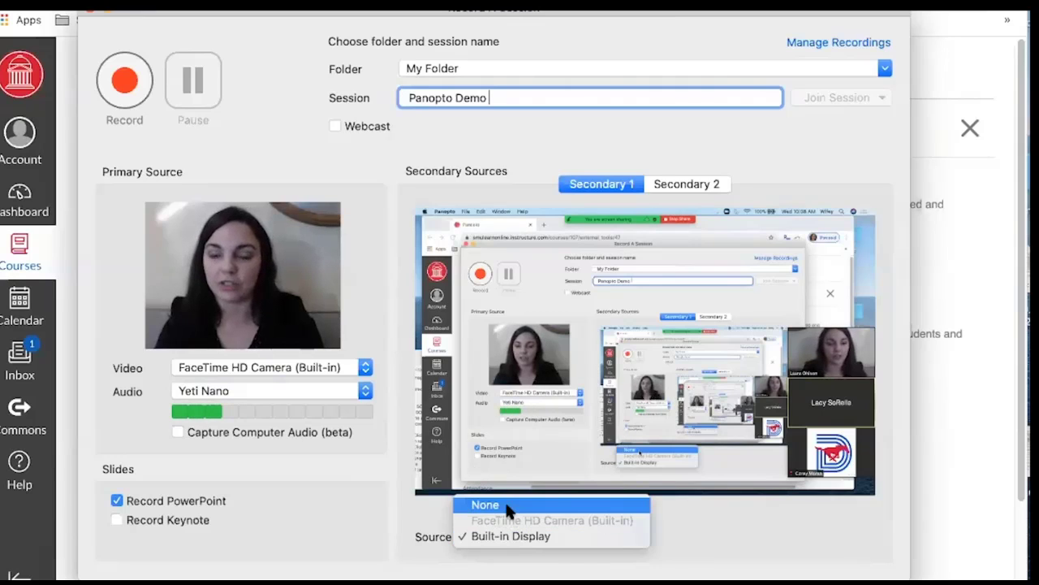
pyautogui.click(507, 507)
pyautogui.click(509, 537)
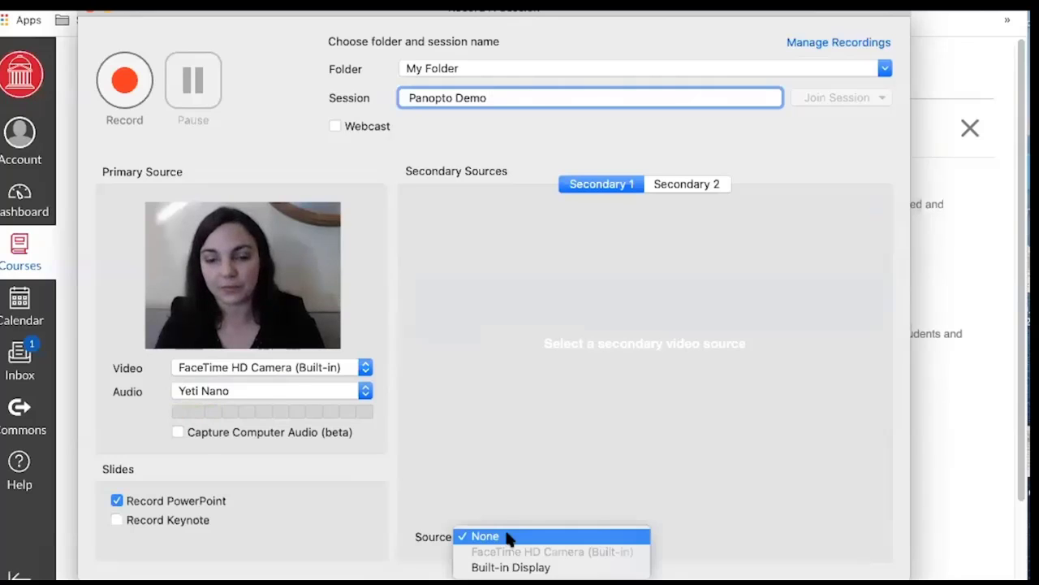
pyautogui.click(510, 567)
# Review the audio input devices available for the primary source without changing the selection.
pyautogui.click(188, 391)
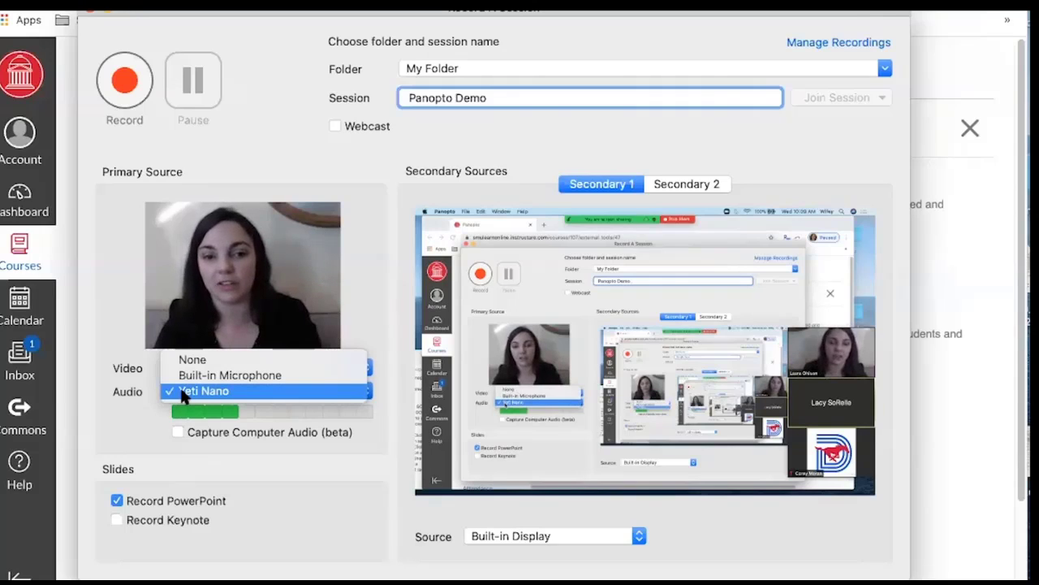
pyautogui.click(127, 405)
pyautogui.click(232, 391)
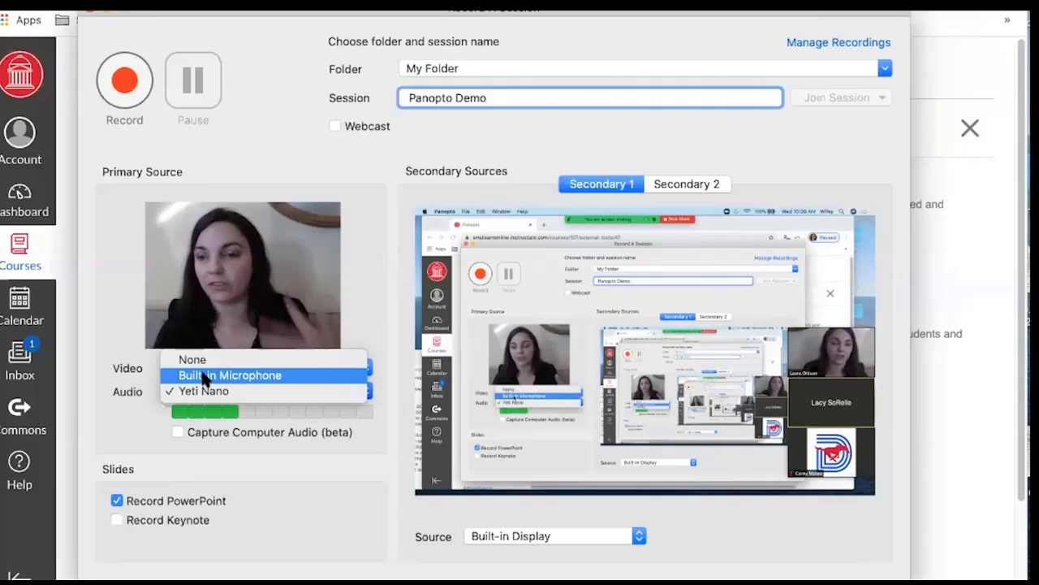
pyautogui.click(137, 409)
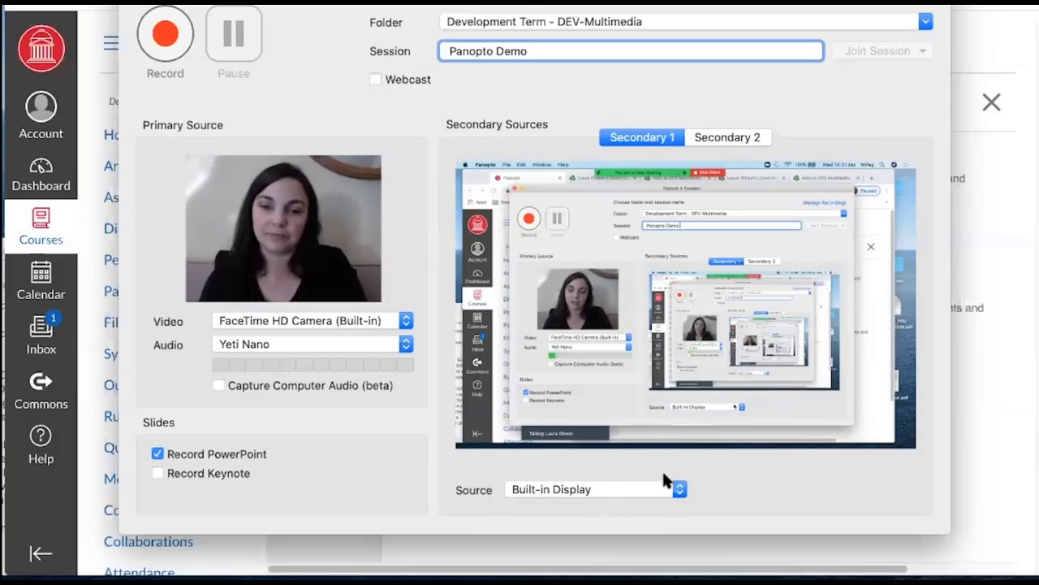
# Start recording the session, present the mmconsultation_slides deck in PowerPoint from the start, and exit the slide show.
pyautogui.click(167, 37)
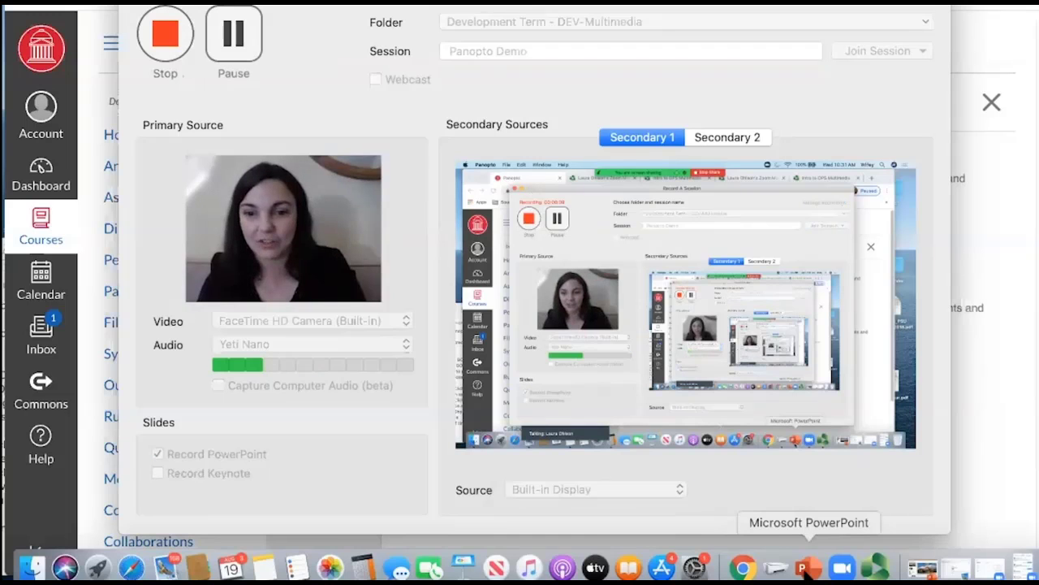
pyautogui.click(805, 569)
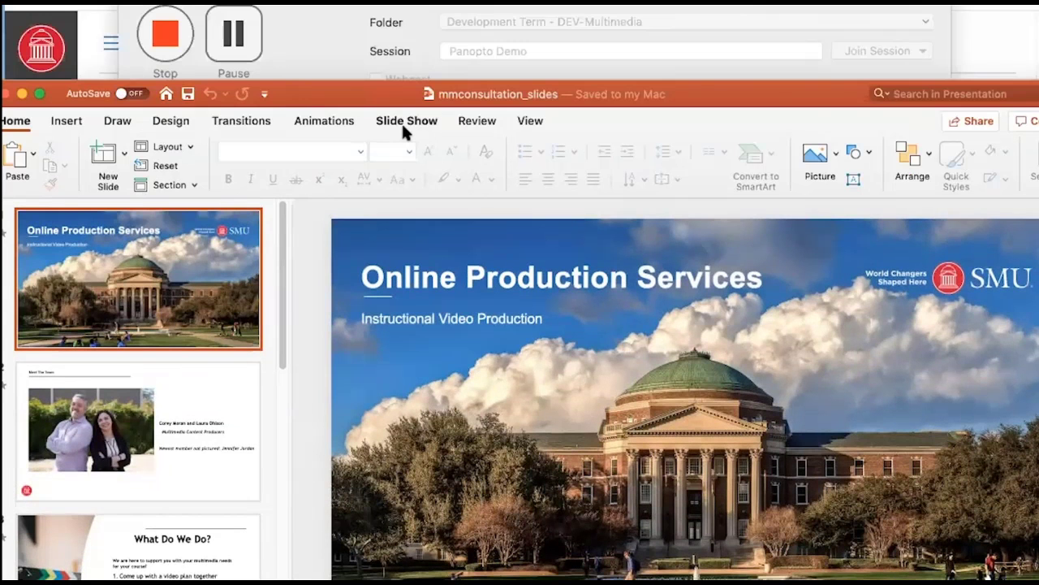
pyautogui.click(402, 121)
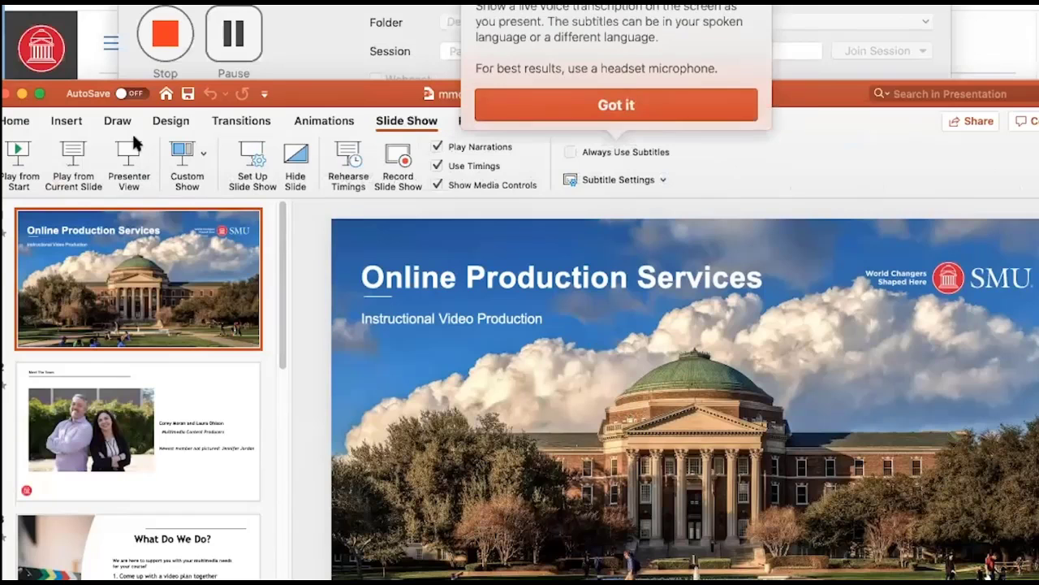
pyautogui.click(27, 154)
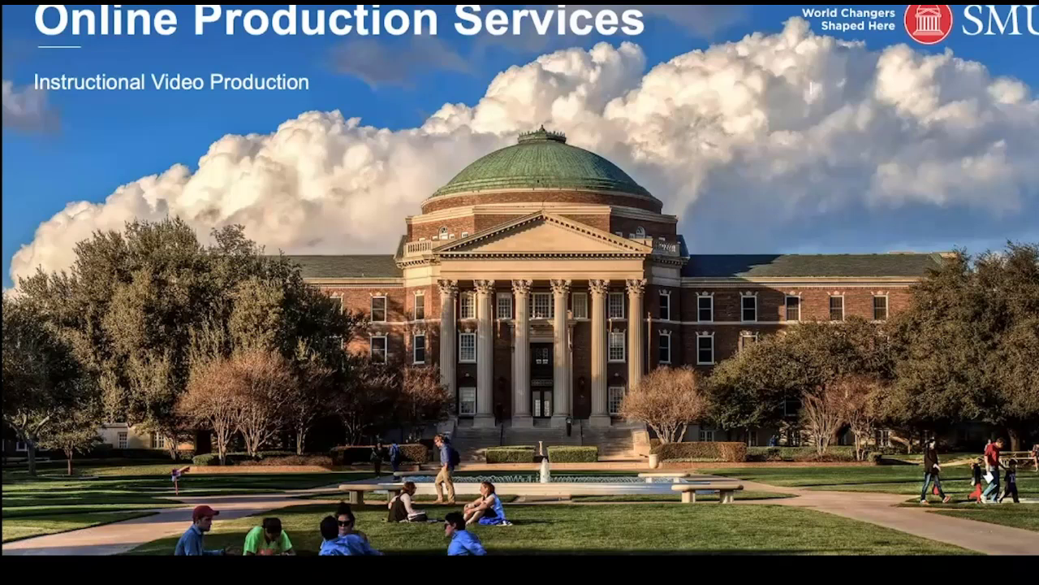
pyautogui.press('Escape')
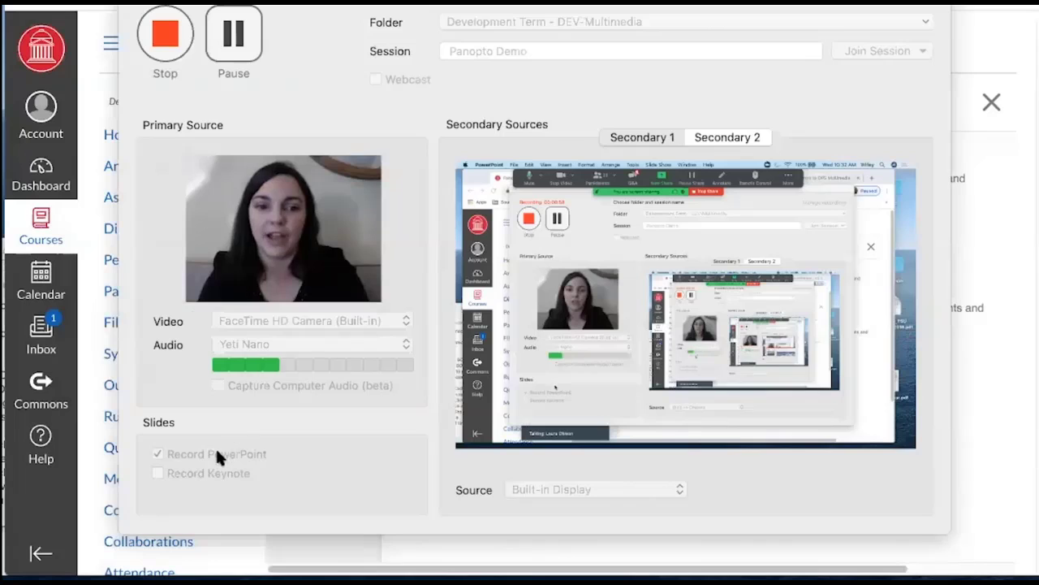
# Return to the Panopto recorder and stop the recording.
pyautogui.click(217, 449)
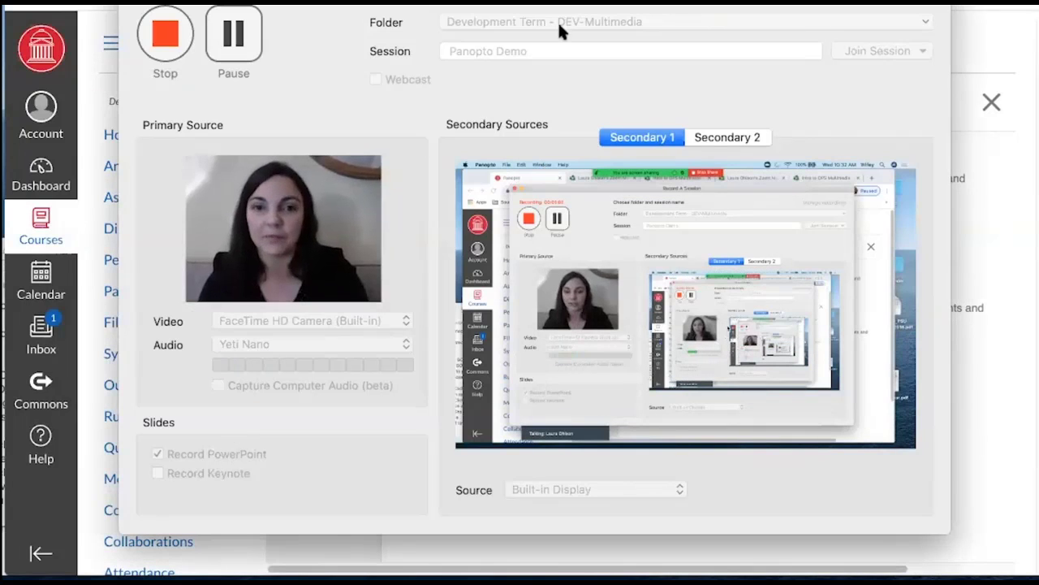
pyautogui.click(165, 35)
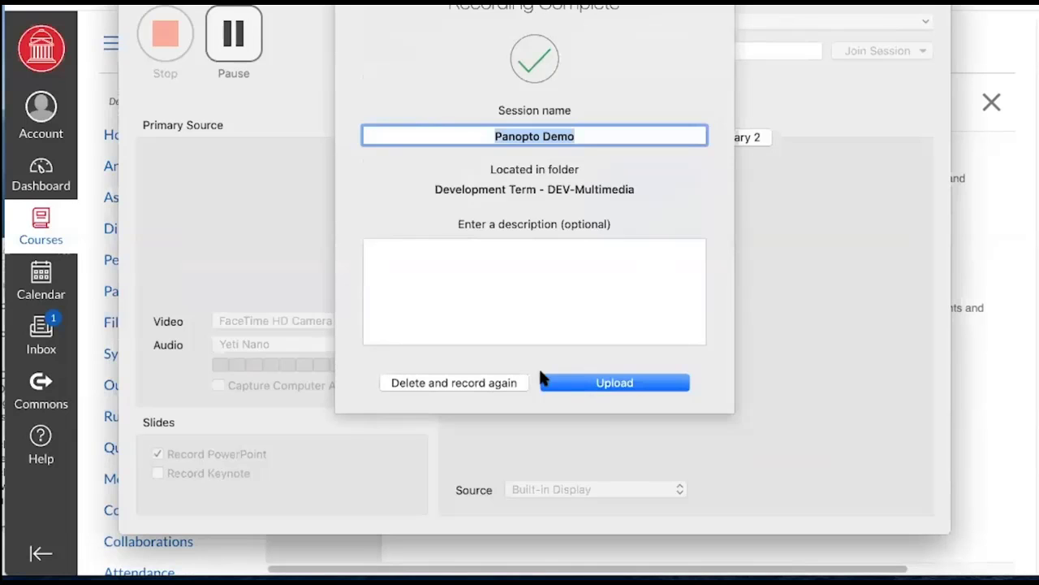
# Upload the Panopto Demo session to the Development Term - DEV-Multimedia folder.
pyautogui.click(568, 381)
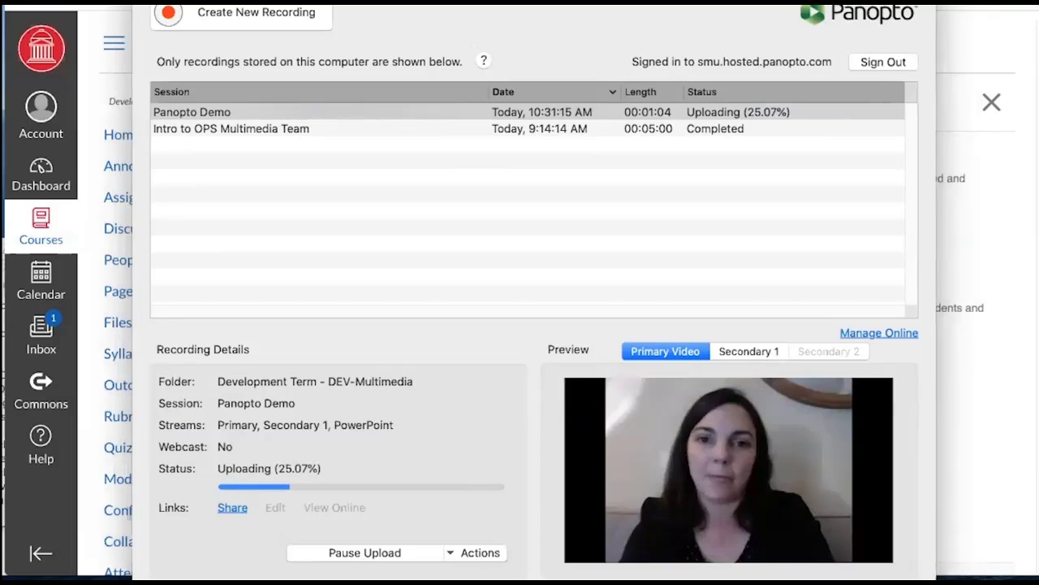
pyautogui.moveTo(528, 8); pyautogui.dragTo(500, 29)
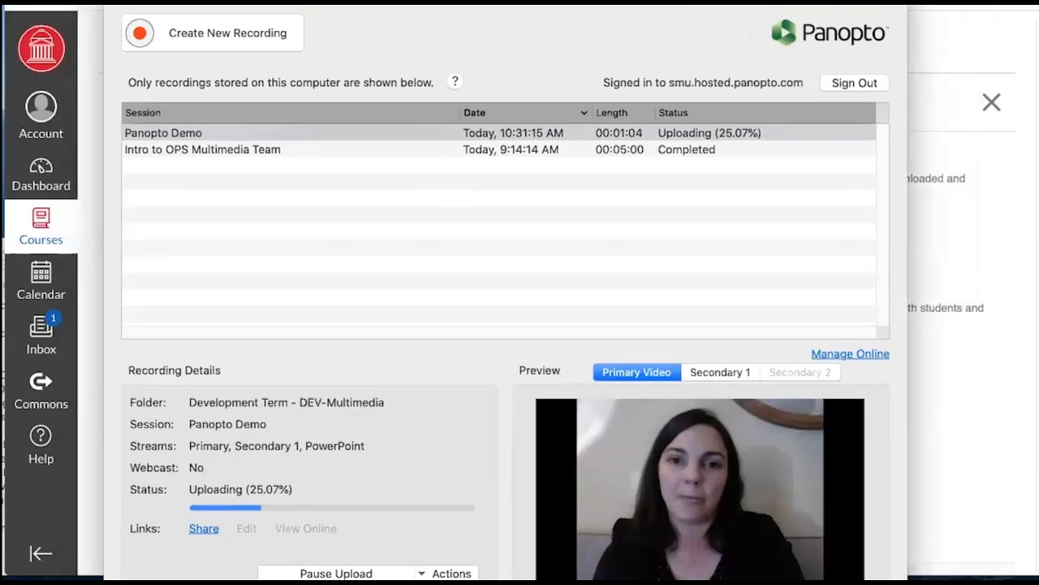
pyautogui.click(229, 34)
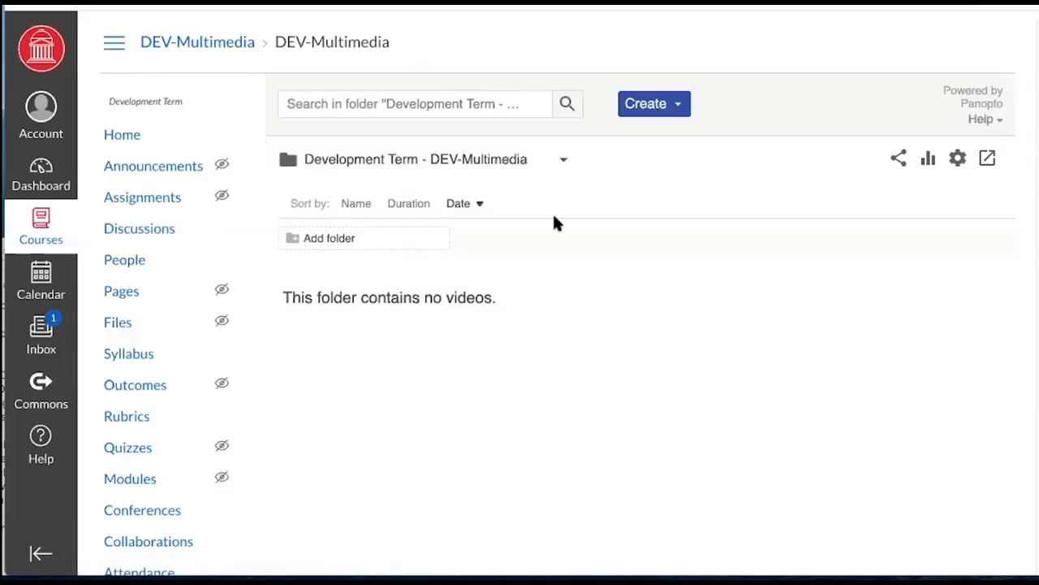
# Switch the course's Panopto view to My Folder and open the Intro to OPS Multimedia Team video for editing.
pyautogui.click(492, 159)
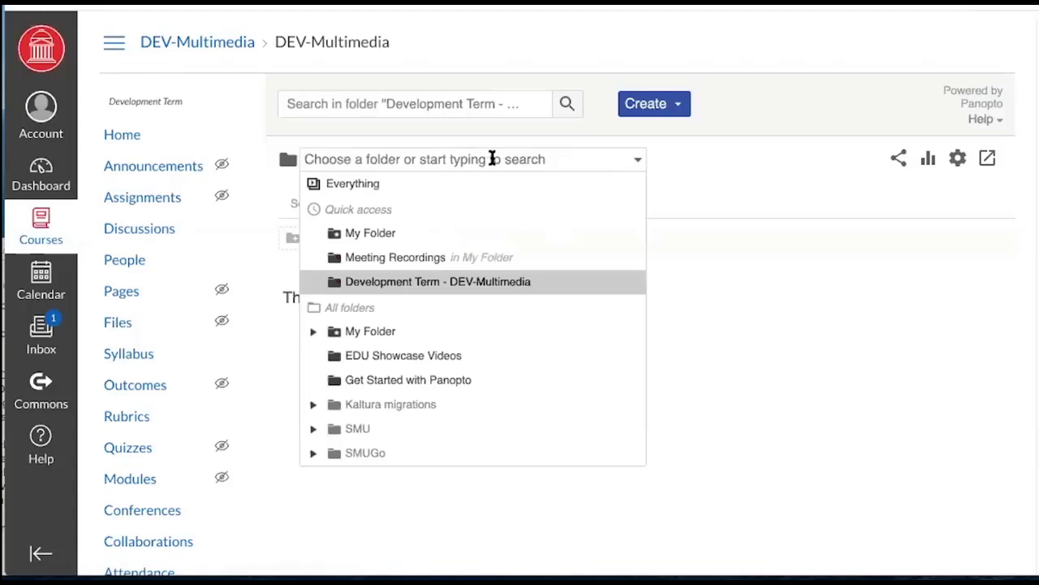
pyautogui.click(417, 235)
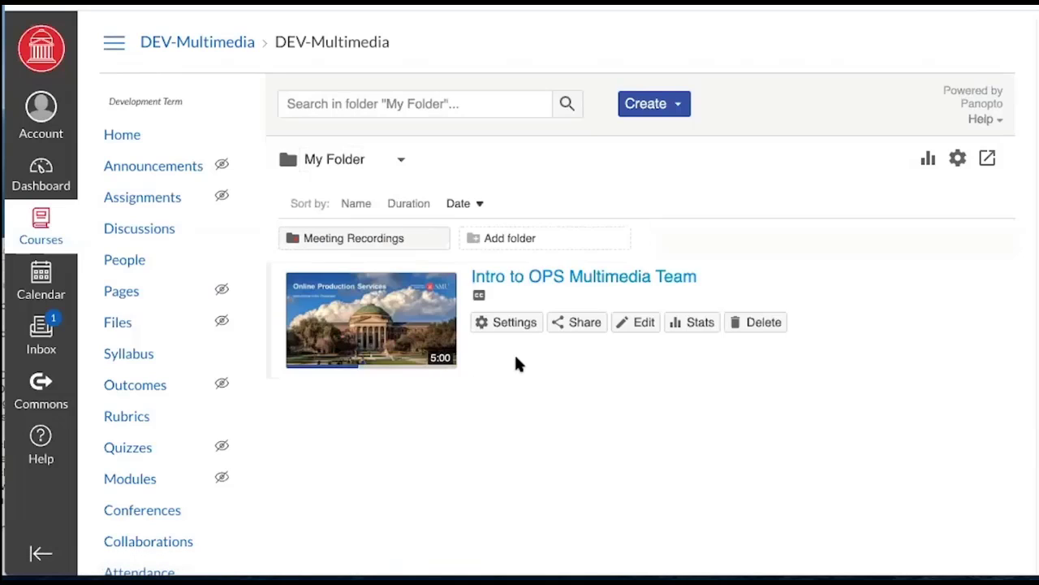
pyautogui.scroll(-1, 515, 357)
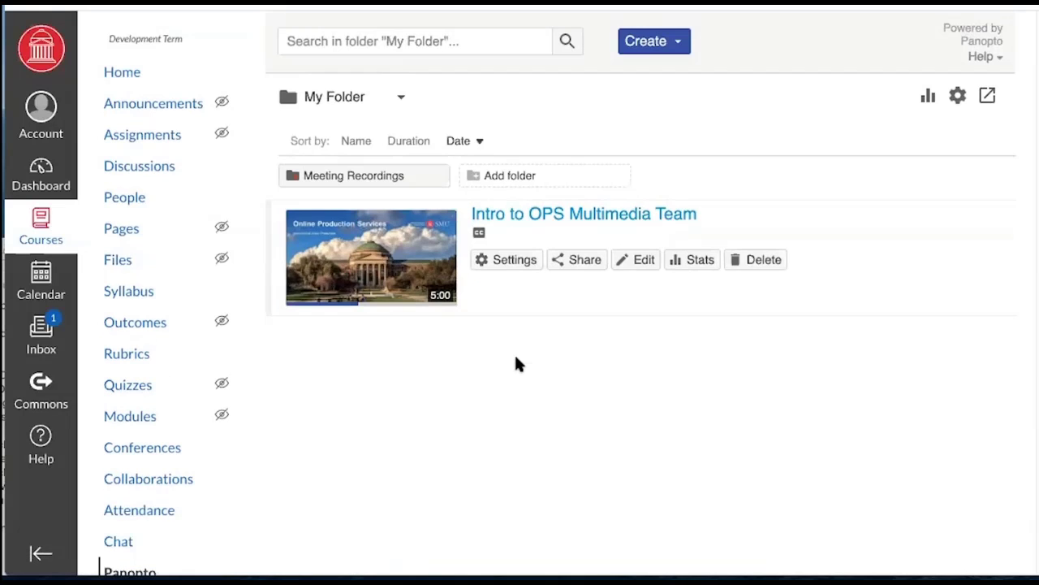
pyautogui.scroll(-1, 517, 359)
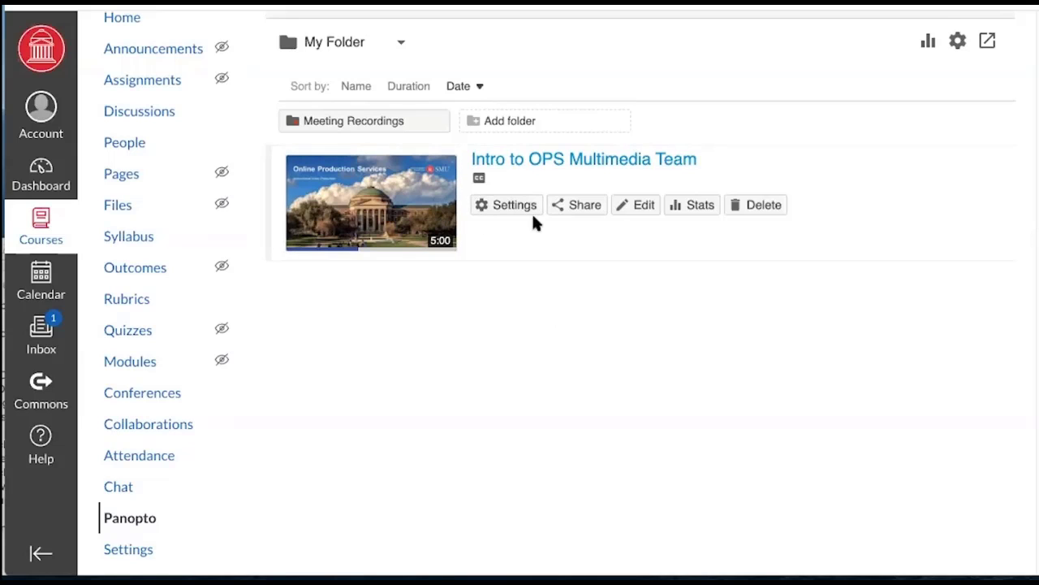
pyautogui.click(625, 208)
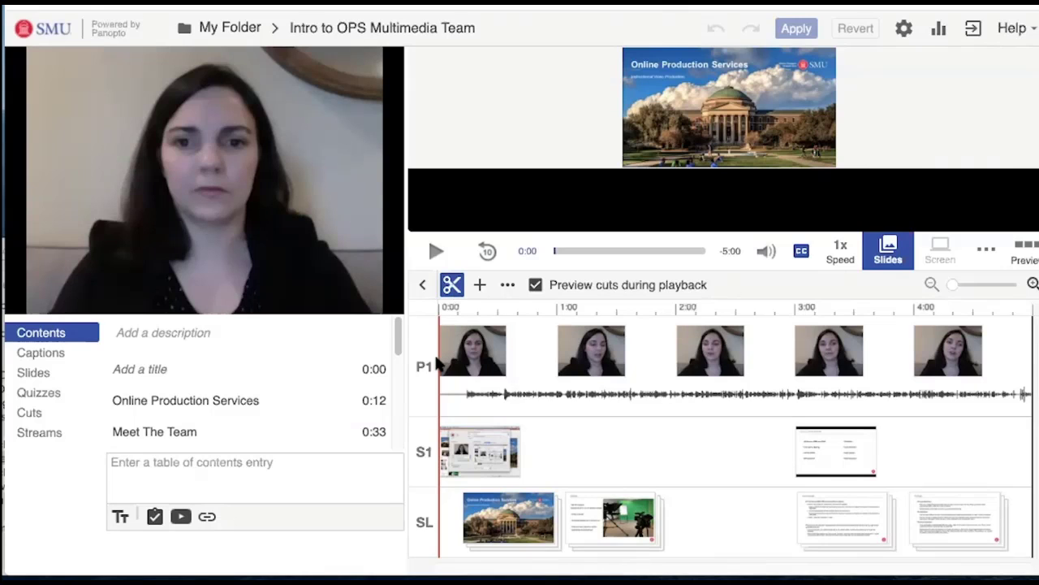
# Trim the video's ending from about 4:32 onward and its opening up to about 0:43.
pyautogui.moveTo(1030, 354); pyautogui.dragTo(987, 355)
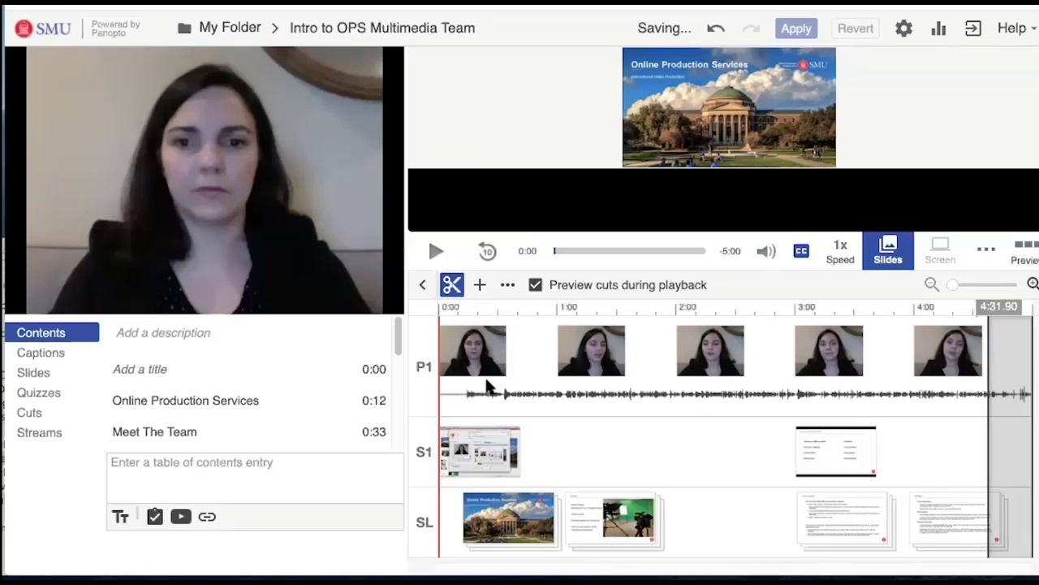
pyautogui.moveTo(439, 377); pyautogui.dragTo(526, 378)
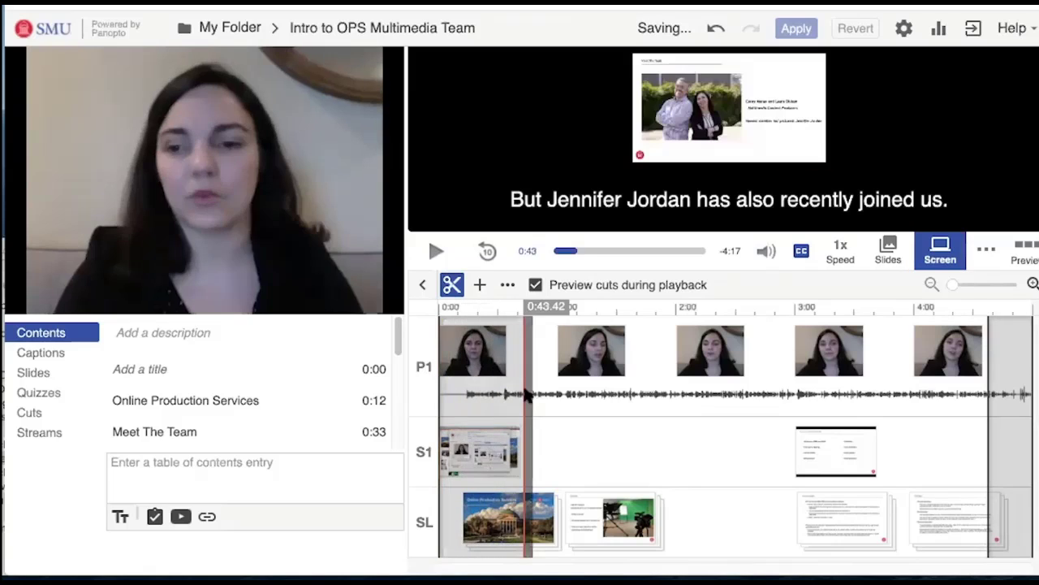
pyautogui.moveTo(455, 391); pyautogui.dragTo(524, 379)
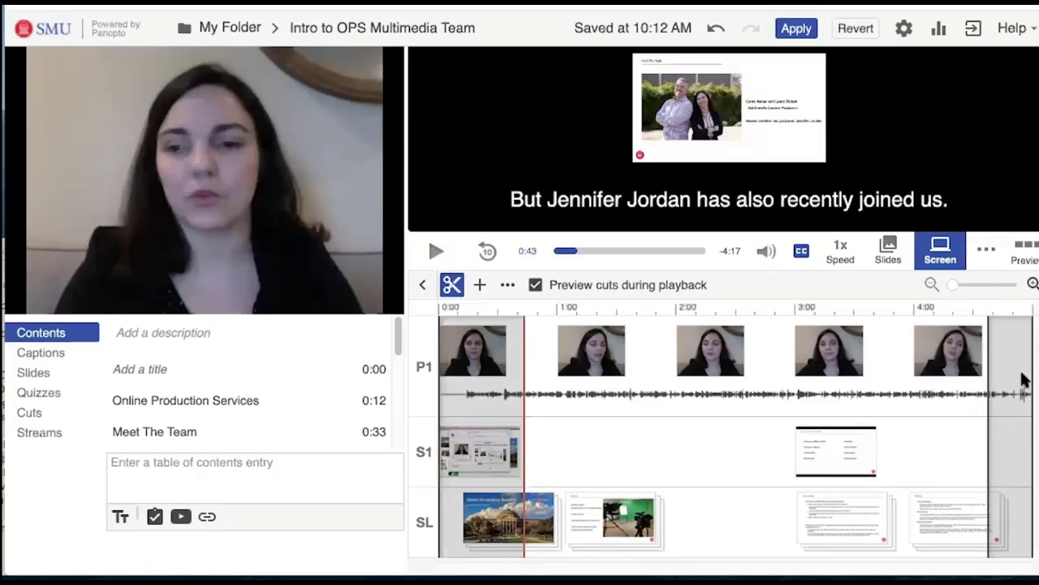
# Cut a short section just before the 2:00 mark, then rework the opening cut and undo the last change.
pyautogui.moveTo(654, 396)
pyautogui.mouseDown()
pyautogui.moveTo(744, 398)
pyautogui.moveTo(673, 398)
pyautogui.mouseUp()
pyautogui.moveTo(517, 381); pyautogui.dragTo(452, 331)
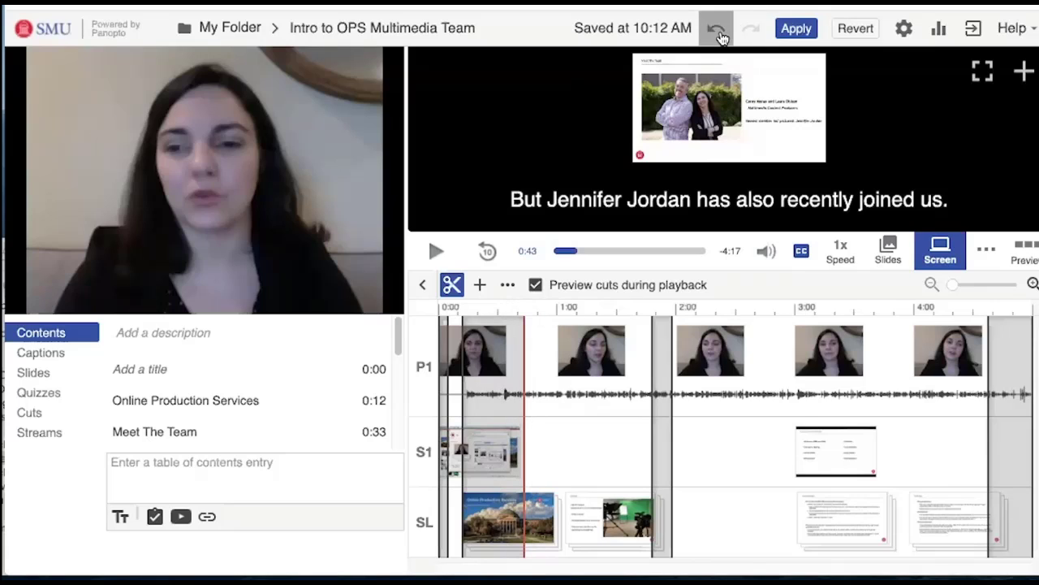
pyautogui.click(718, 32)
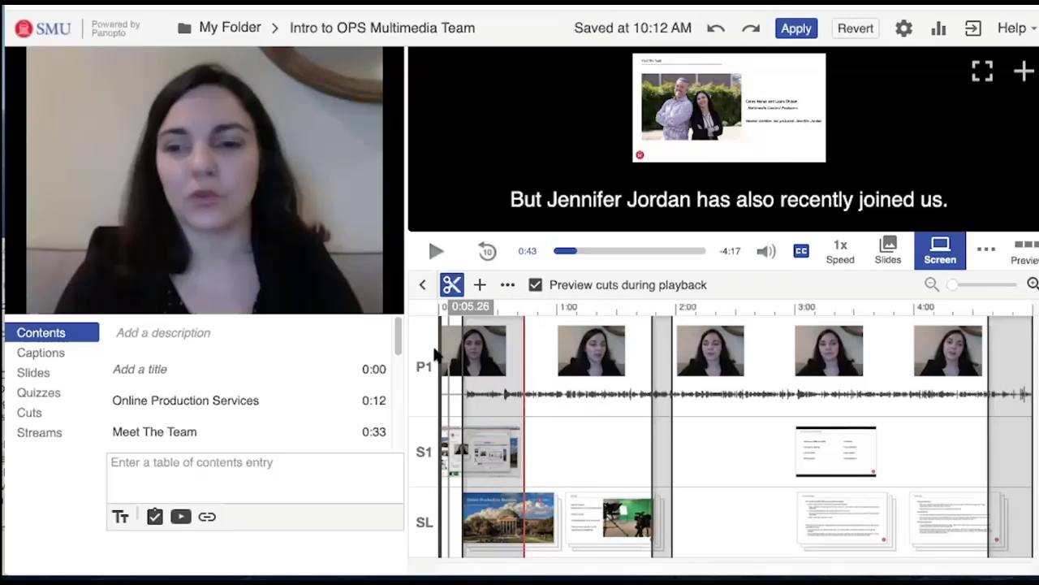
# Play the video from the beginning to preview how playback handles the opening cut, and pause it.
pyautogui.click(546, 311)
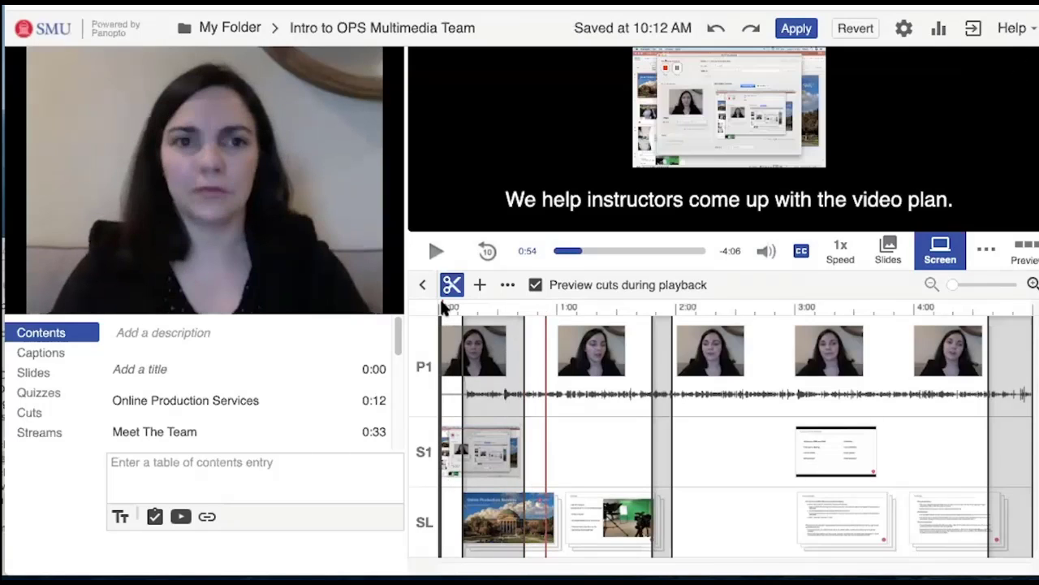
pyautogui.click(444, 307)
pyautogui.click(432, 247)
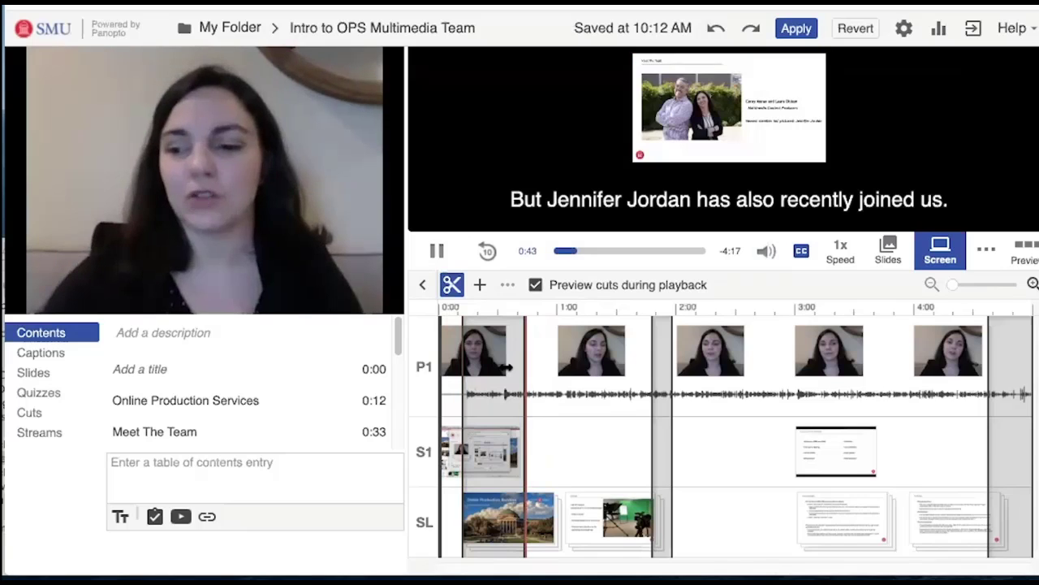
pyautogui.click(437, 251)
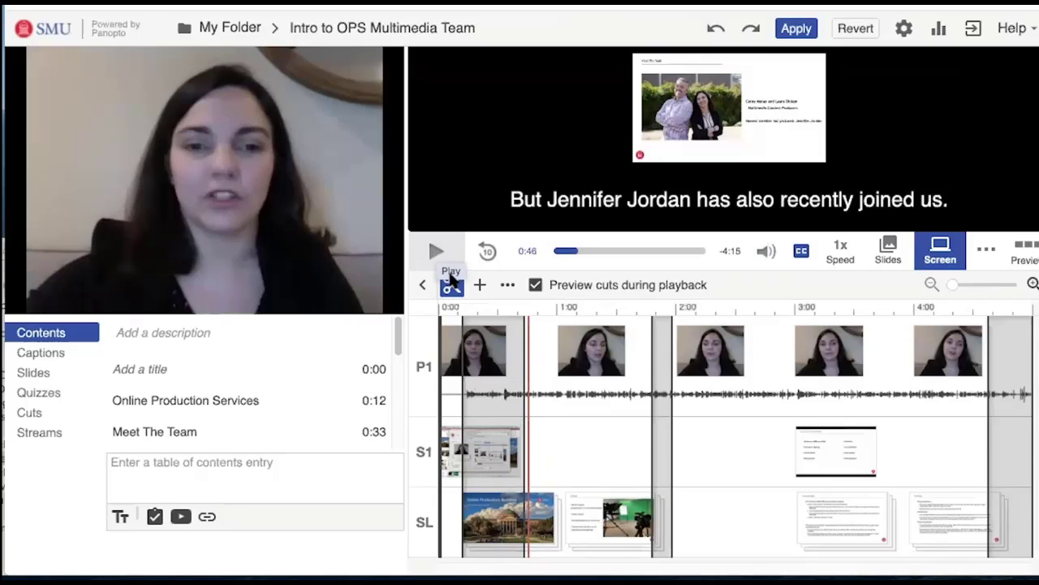
# Readjust the opening cut, seek back through the introduction for the start of the speech, and restore the opening to 0:00.
pyautogui.click(452, 281)
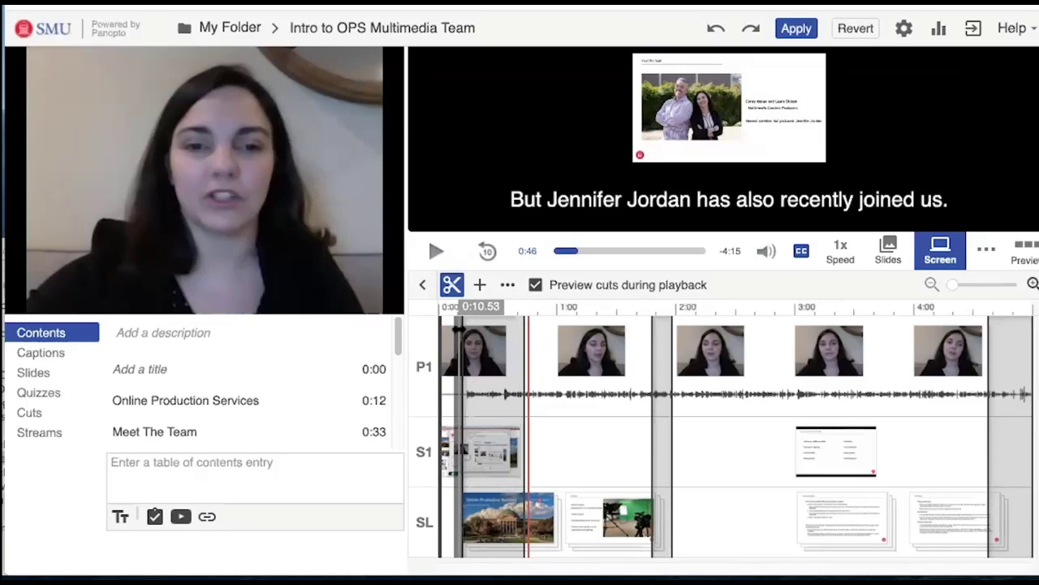
pyautogui.moveTo(460, 325); pyautogui.dragTo(509, 341)
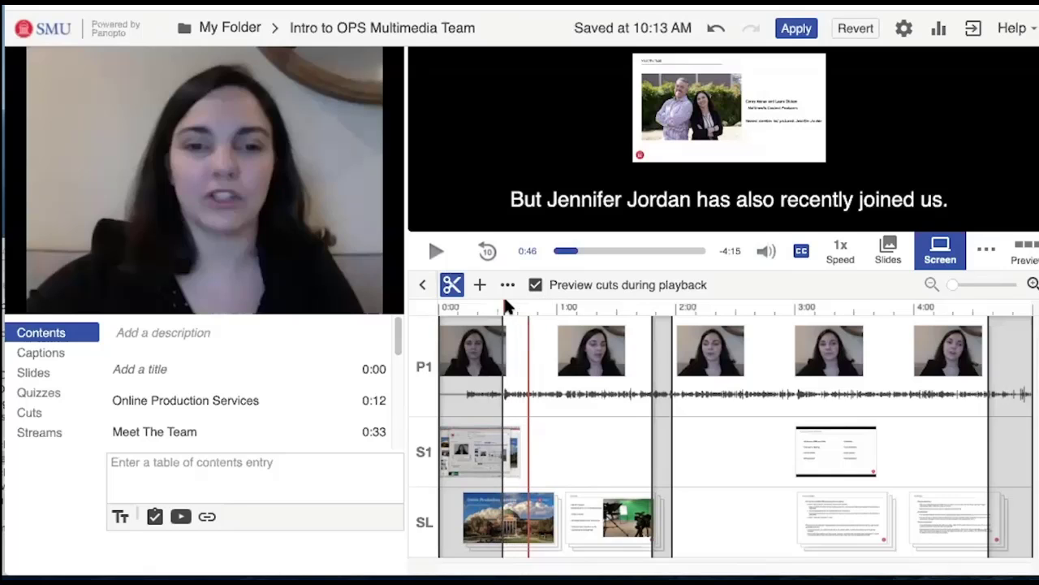
pyautogui.click(521, 307)
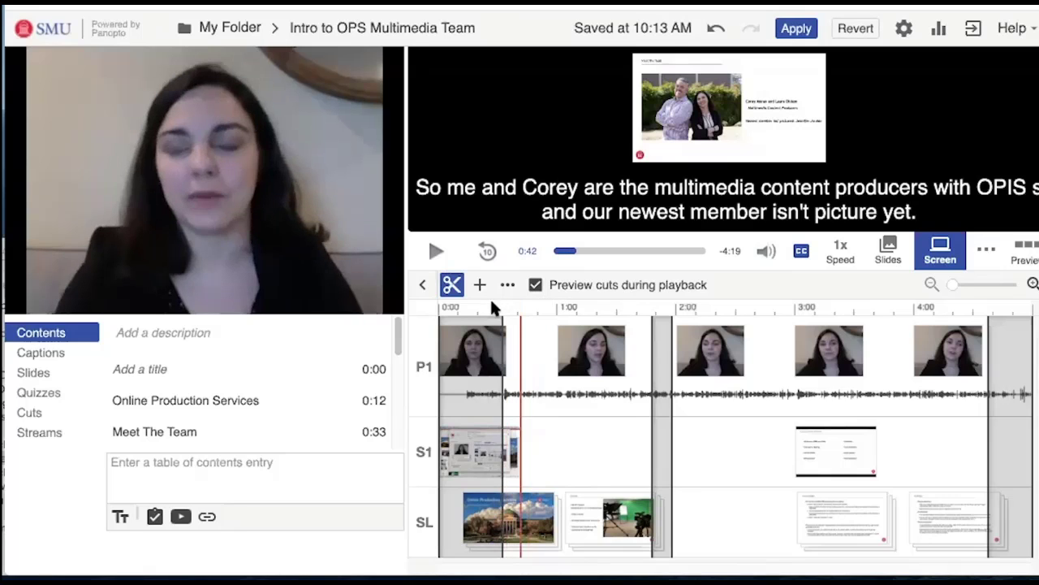
pyautogui.click(485, 307)
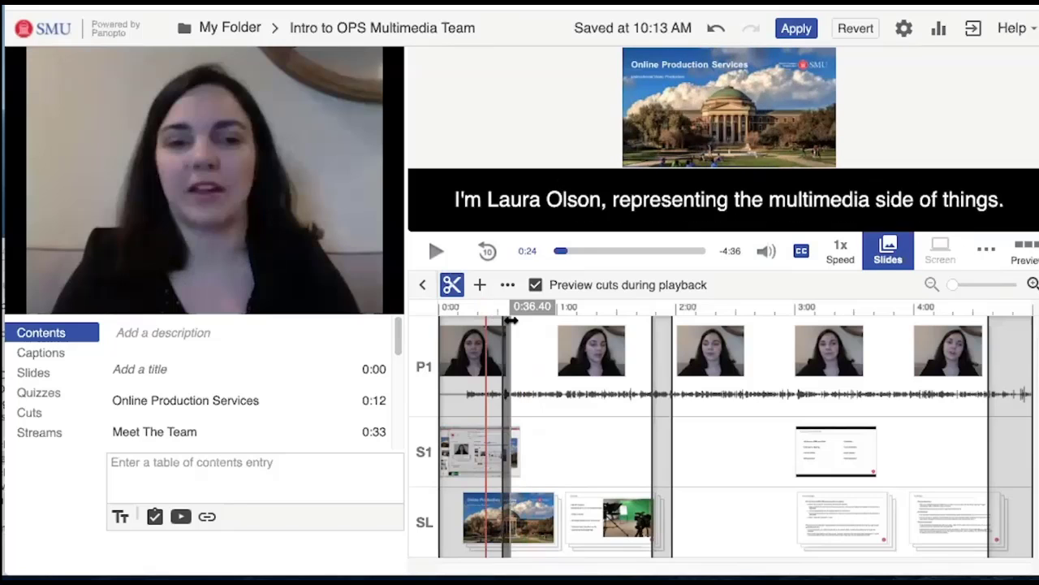
pyautogui.click(477, 307)
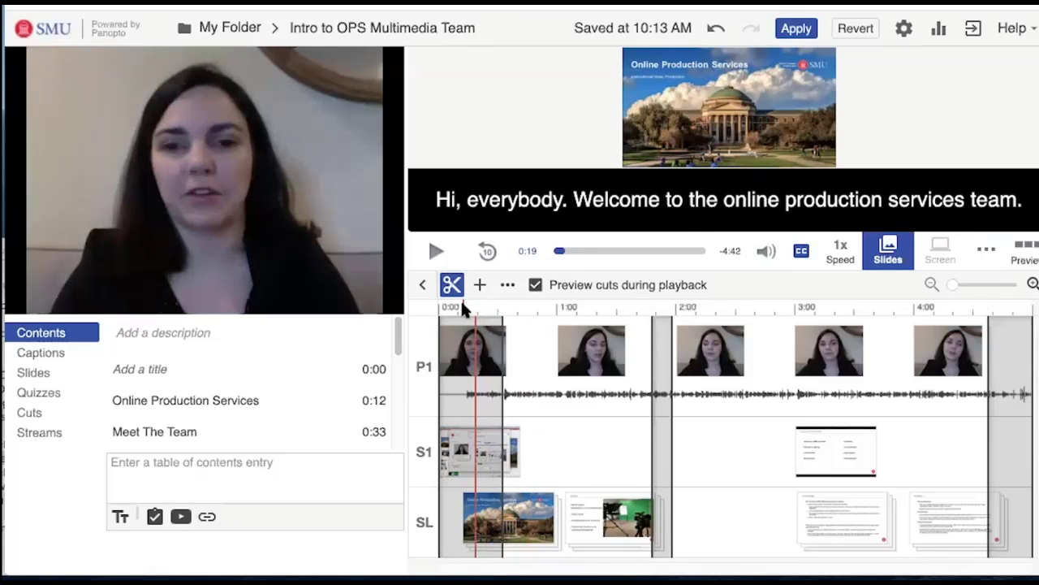
pyautogui.click(465, 307)
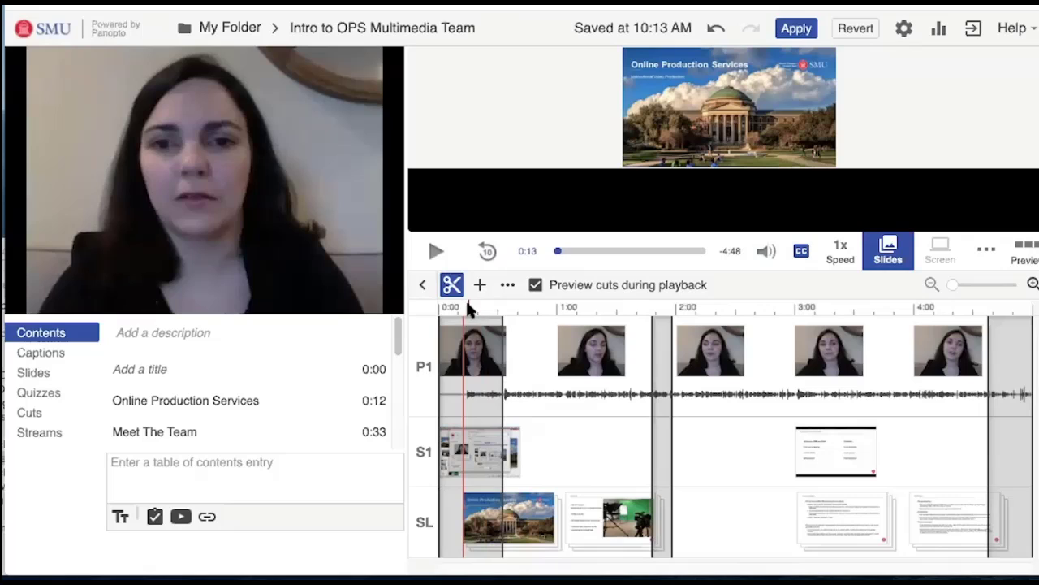
pyautogui.moveTo(504, 333); pyautogui.dragTo(429, 341)
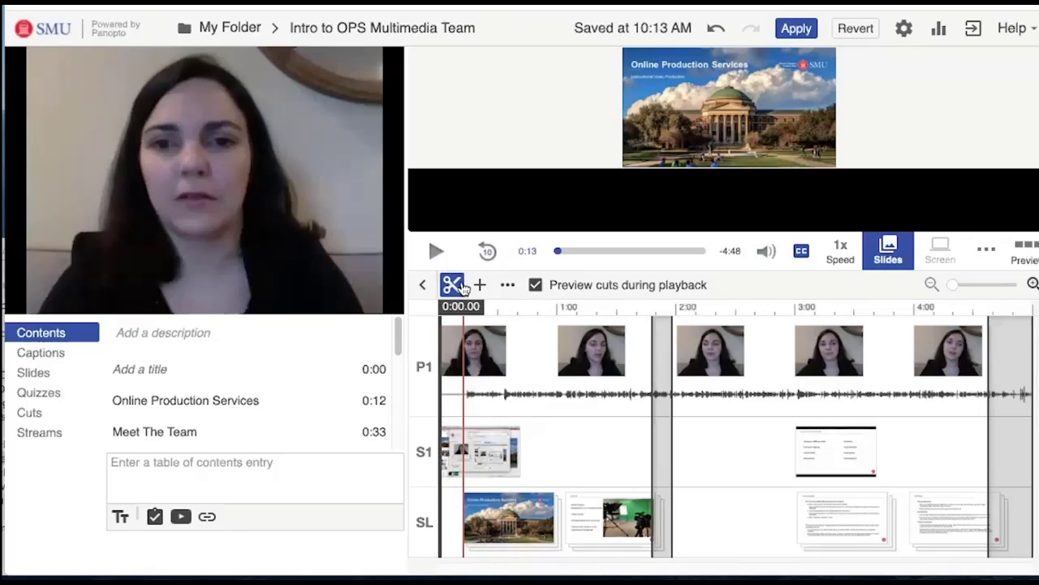
# Play the introduction to locate the first words and cut the opening up to 0:13.
pyautogui.click(436, 251)
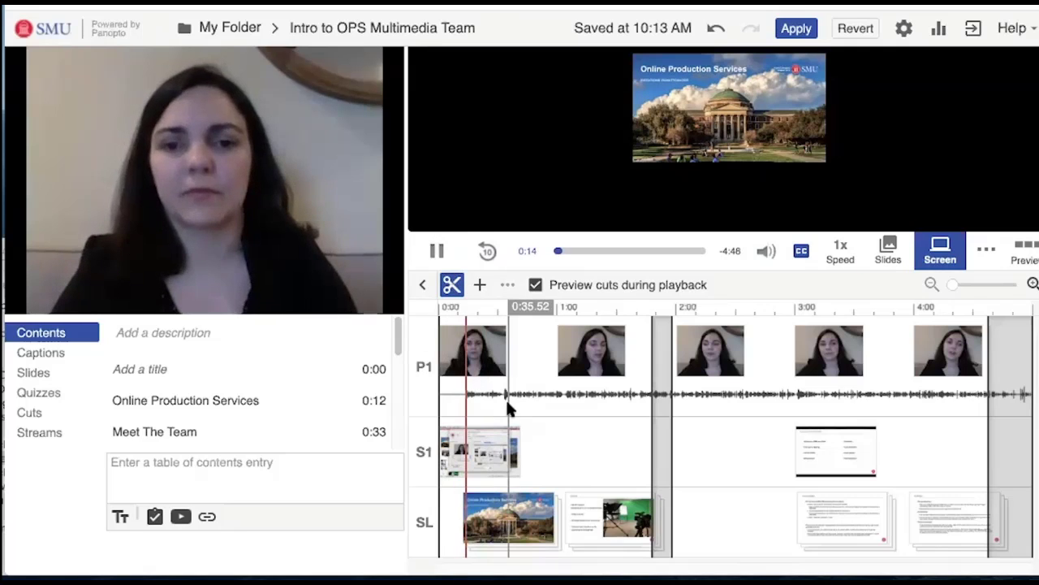
pyautogui.click(435, 250)
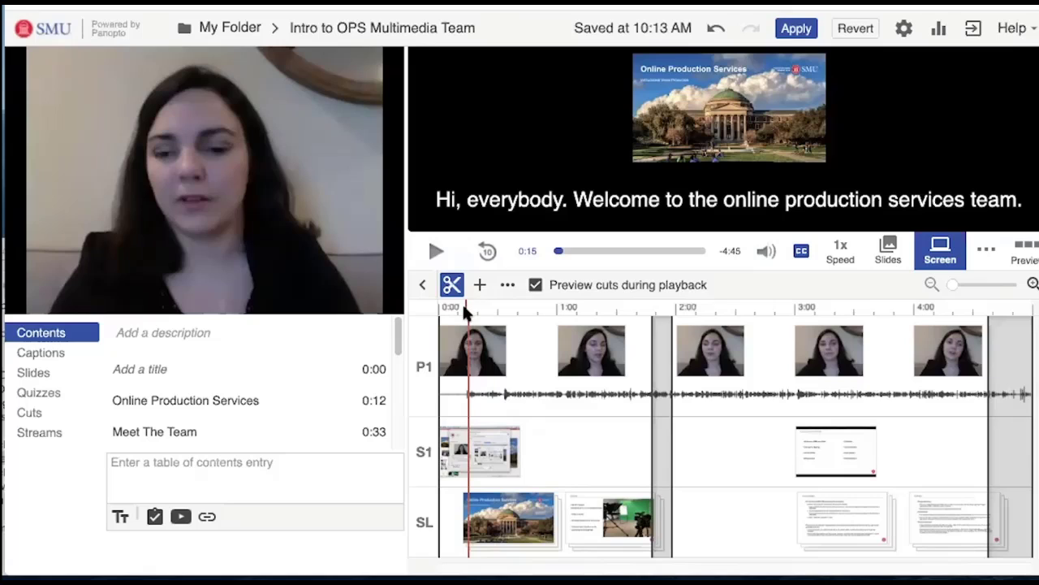
pyautogui.click(465, 313)
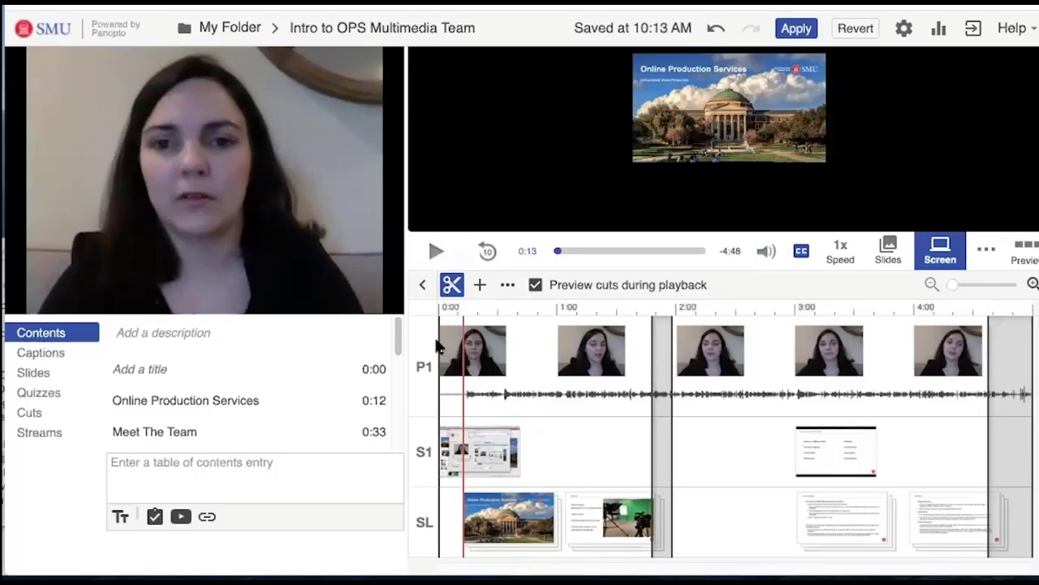
pyautogui.moveTo(452, 339)
pyautogui.mouseDown()
pyautogui.moveTo(475, 339)
pyautogui.moveTo(439, 347)
pyautogui.moveTo(463, 341)
pyautogui.mouseUp()
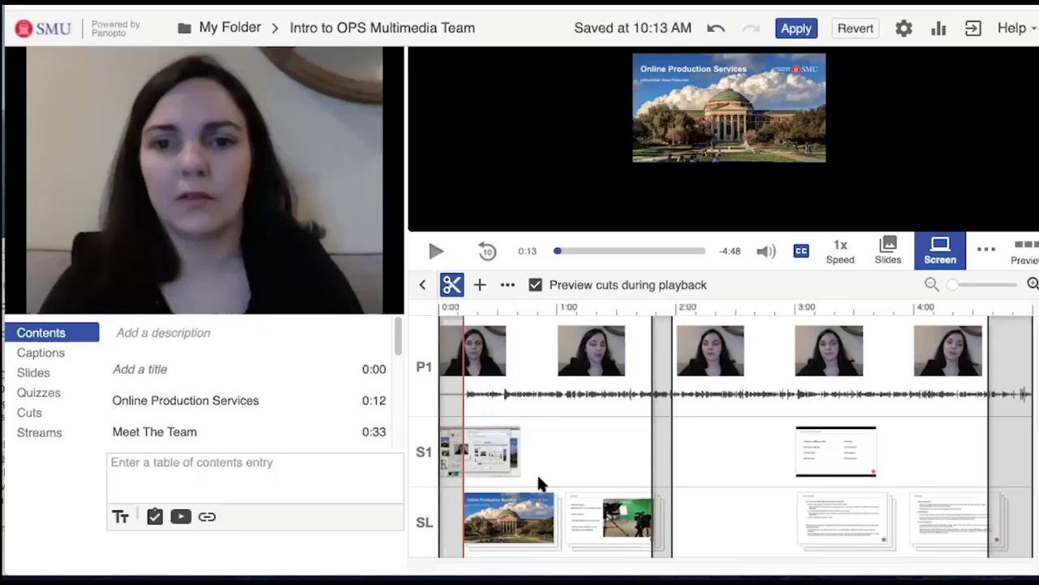
# Restore the section cut before the 2:00 mark and move the start of the ending cut to about 4:51.
pyautogui.moveTo(653, 349); pyautogui.dragTo(674, 350)
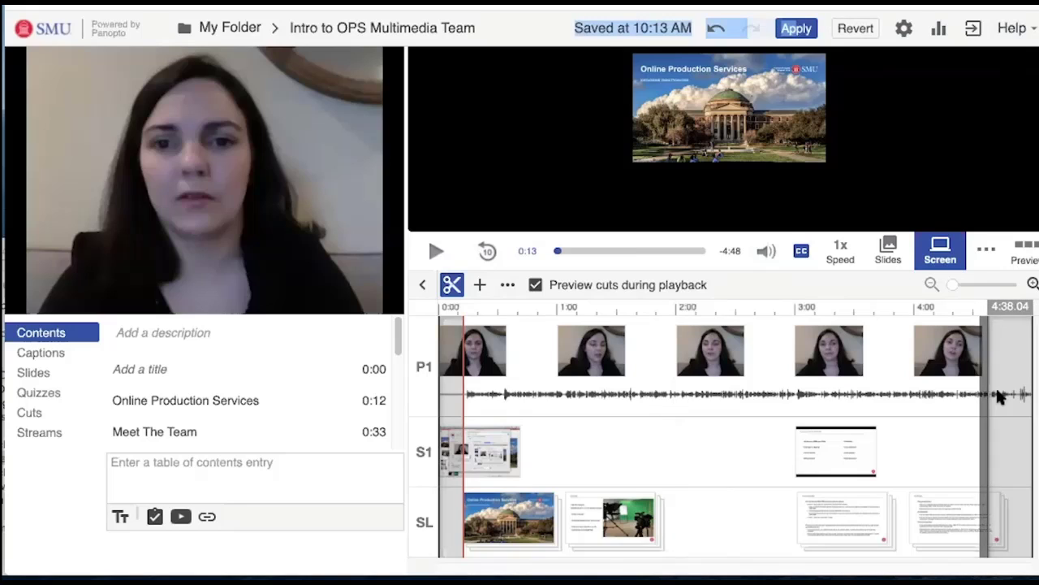
pyautogui.moveTo(1000, 395); pyautogui.dragTo(1016, 394)
# Play the final seconds to find the closing words, fine-tune the ending cut to about 4:50, and apply the edits to the video.
pyautogui.click(1007, 307)
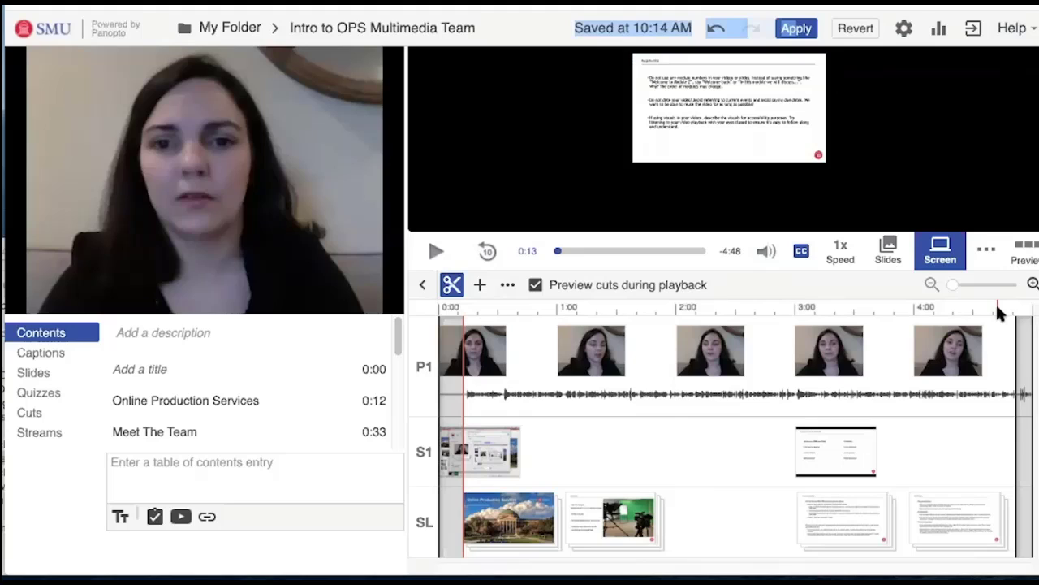
pyautogui.press('space')
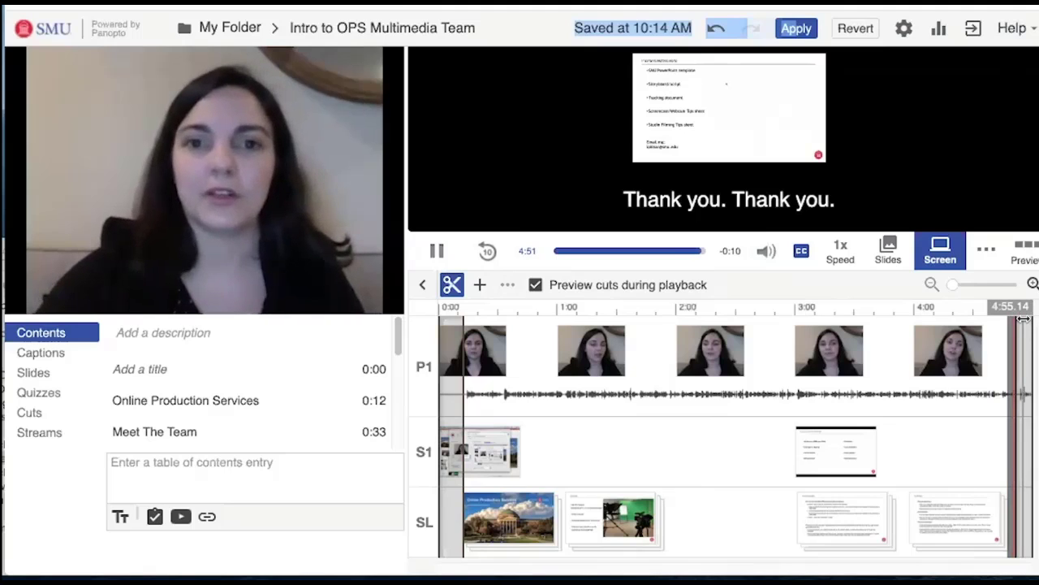
pyautogui.press('space')
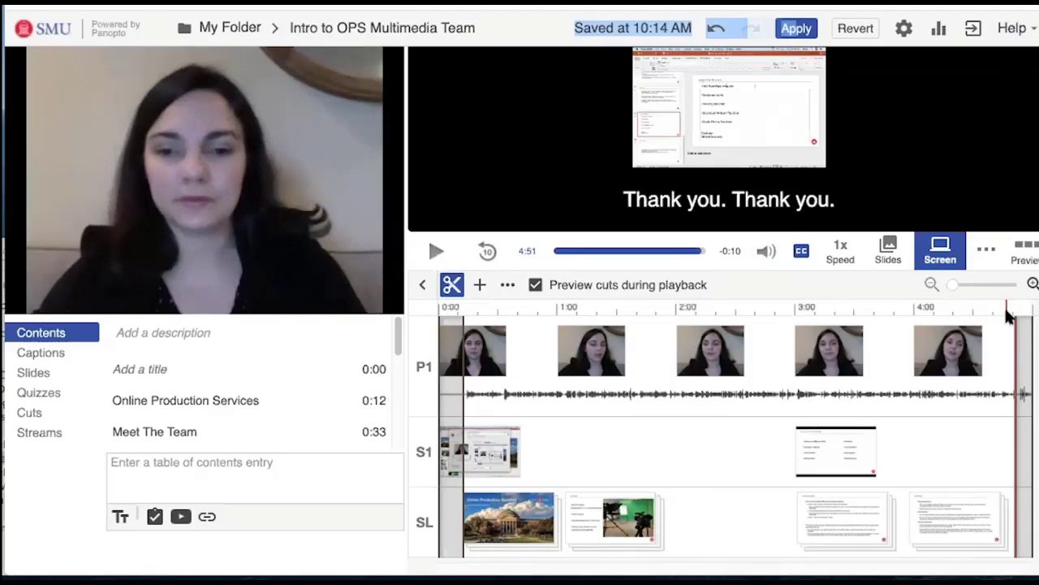
pyautogui.click(1007, 315)
pyautogui.click(433, 251)
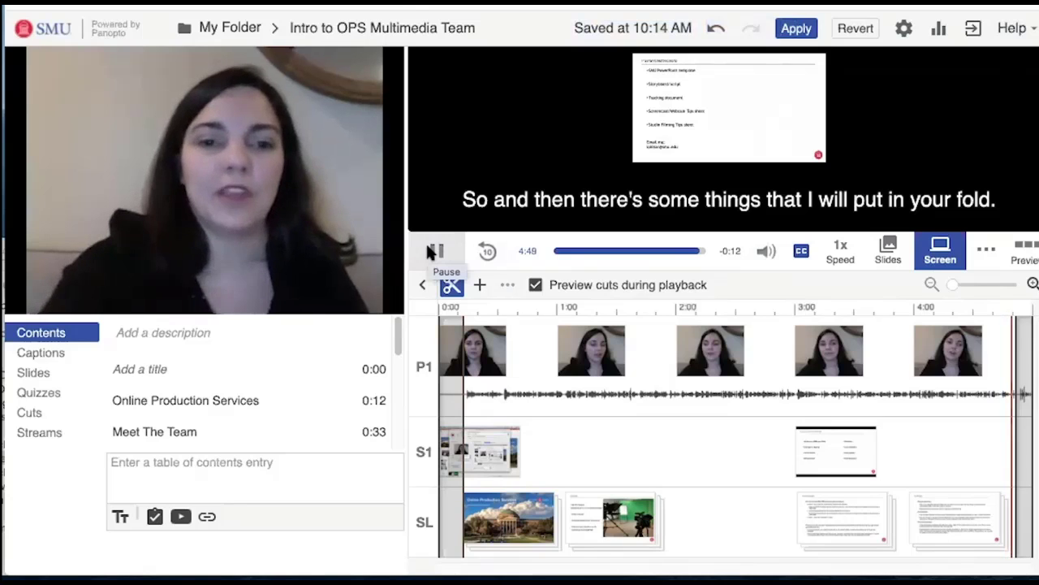
pyautogui.click(433, 251)
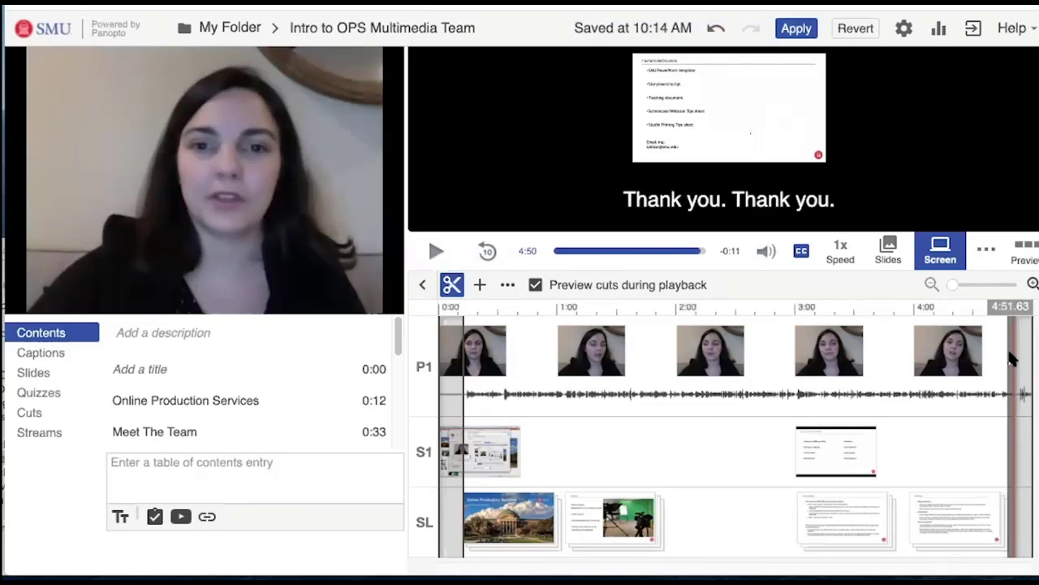
pyautogui.moveTo(1010, 356); pyautogui.dragTo(1012, 358)
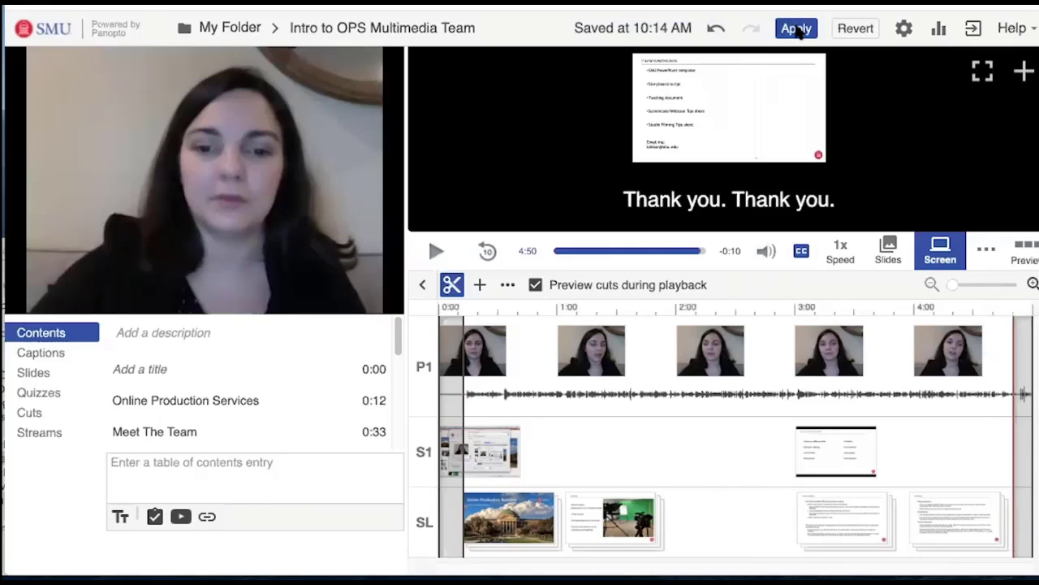
pyautogui.click(797, 29)
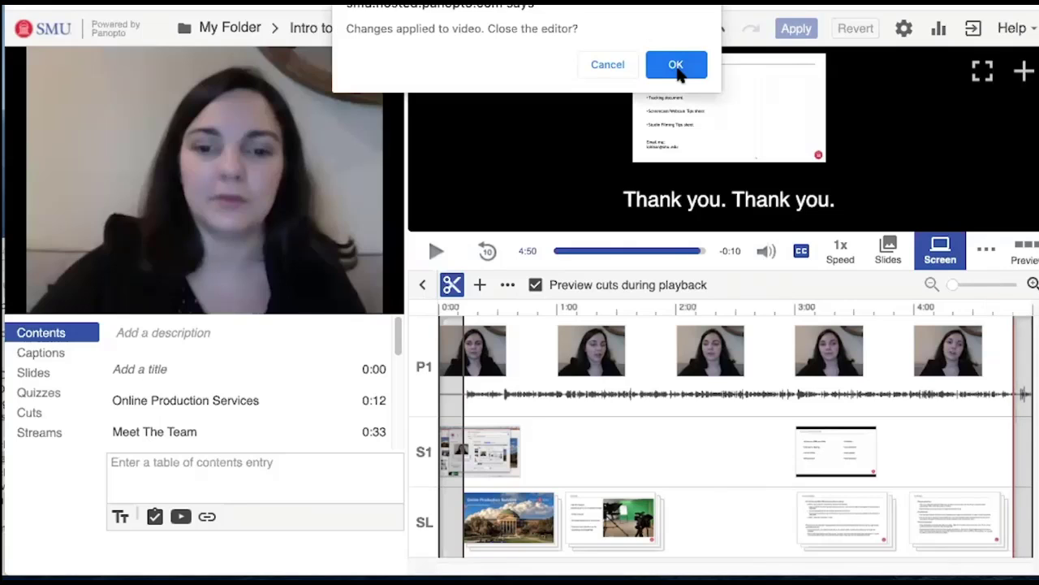
# Close the editor and open the Zoom meeting recording in the Development Term - DEV-Multimedia folder for editing.
pyautogui.click(675, 65)
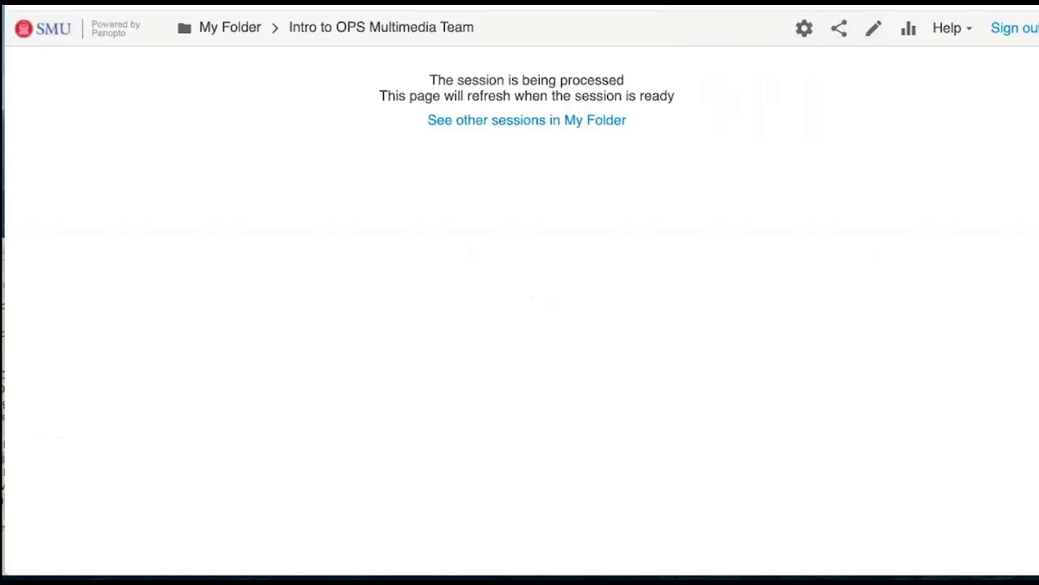
pyautogui.moveTo(695, 575)
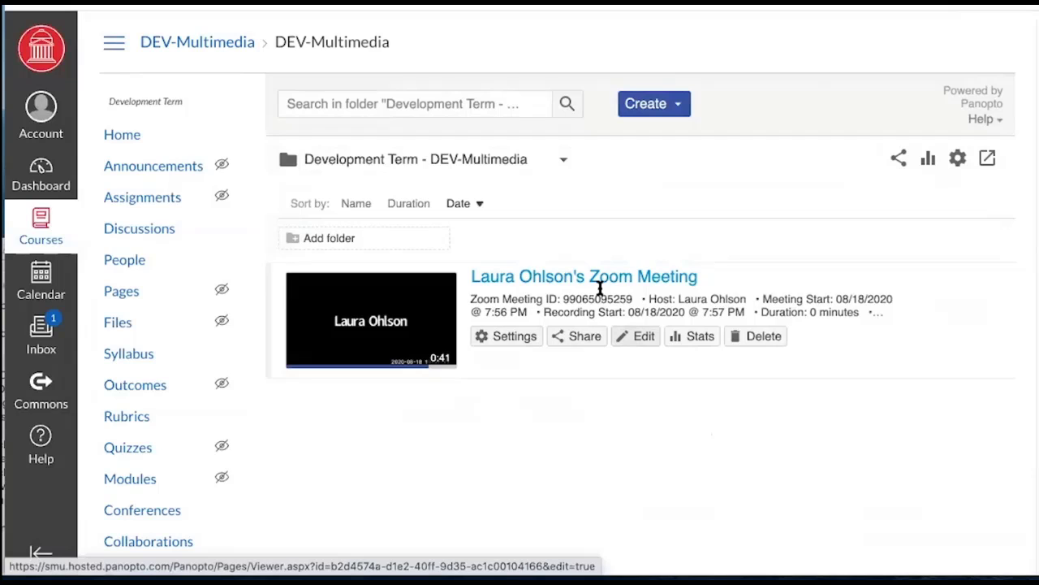
pyautogui.click(639, 339)
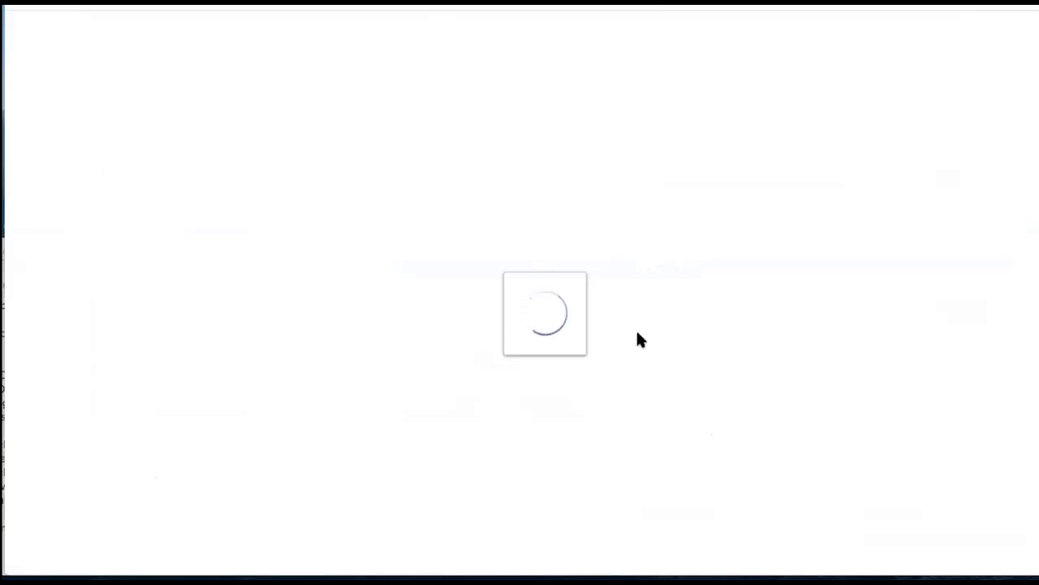
# Cut a middle section of the Zoom recording from about 0:10 to 0:17 and restore its opening to 0:00.
pyautogui.moveTo(599, 397); pyautogui.dragTo(689, 402)
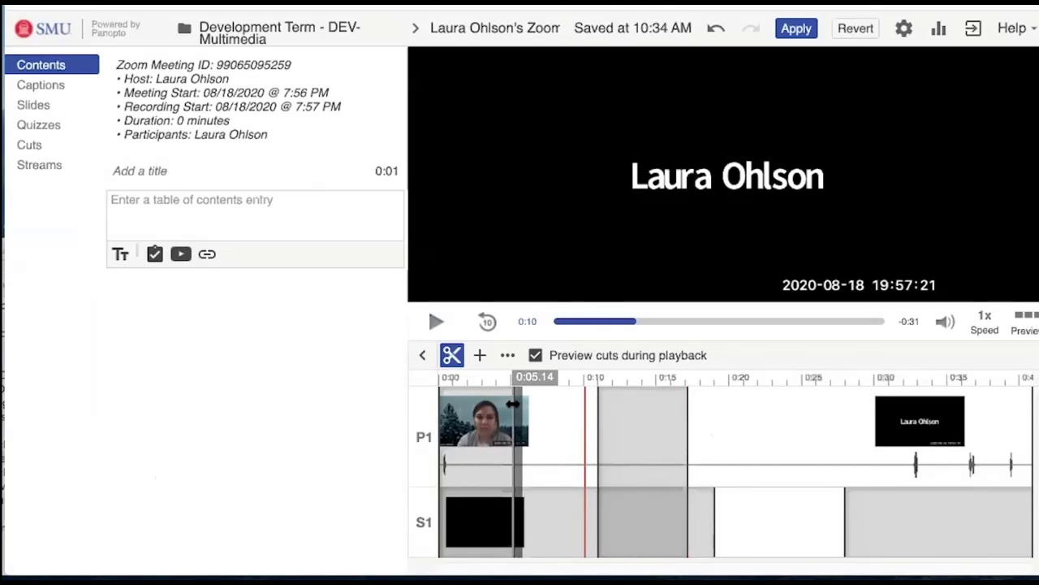
pyautogui.moveTo(514, 404); pyautogui.dragTo(431, 400)
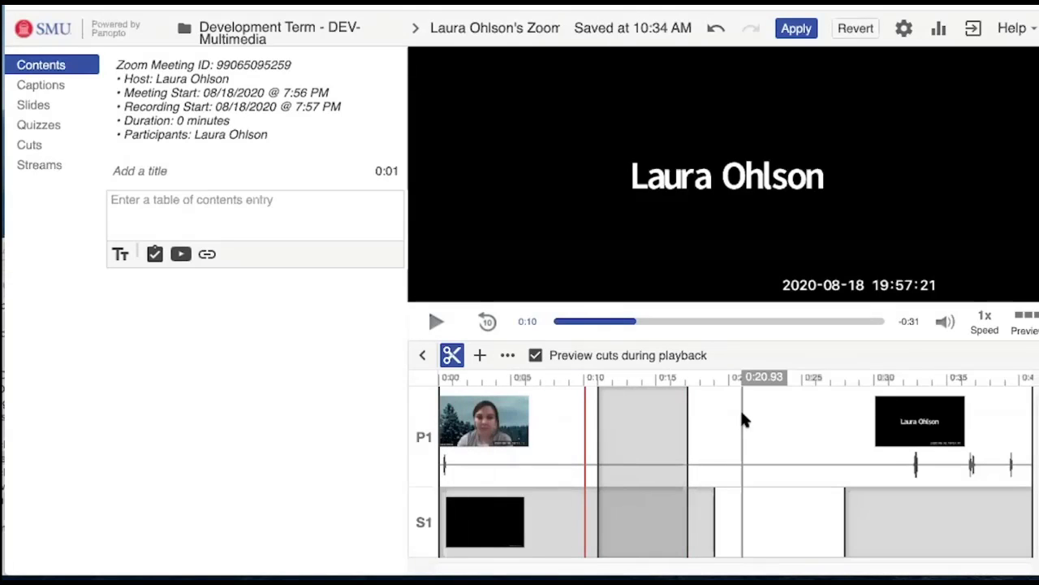
# Play the recording across the middle cut to preview it, then apply the edits and close the editor.
pyautogui.click(439, 321)
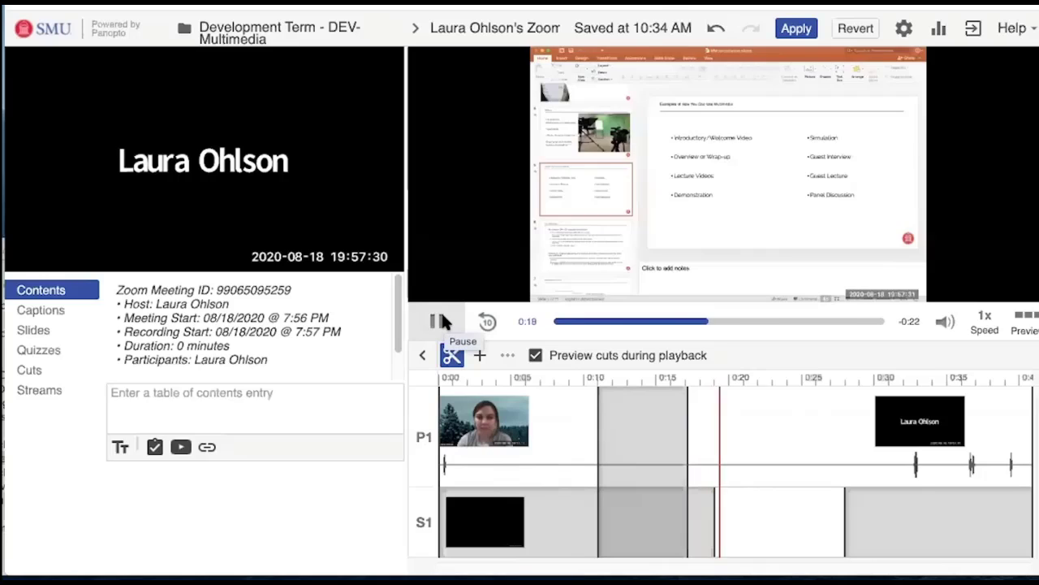
pyautogui.click(441, 319)
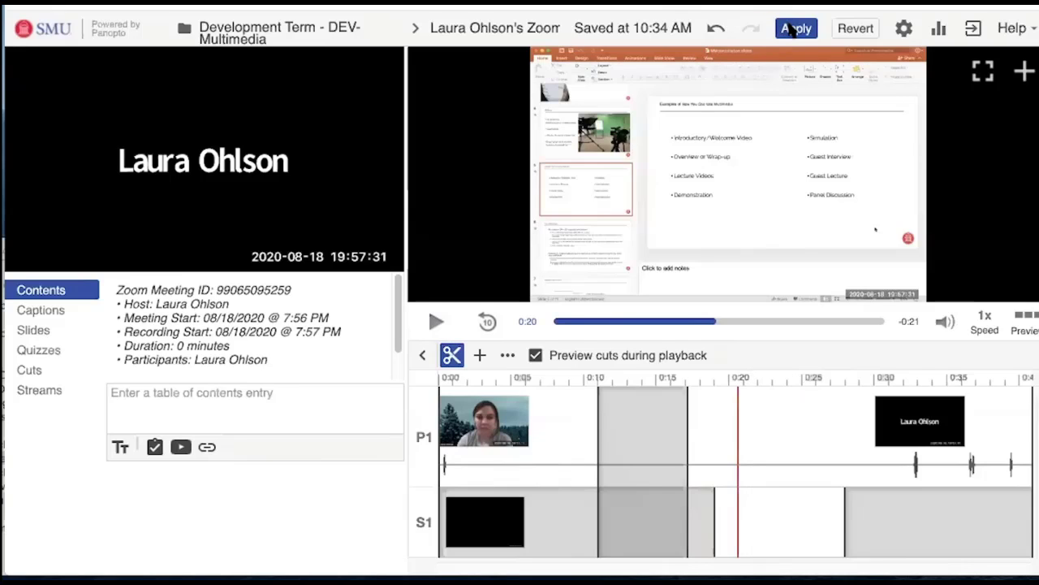
pyautogui.click(792, 29)
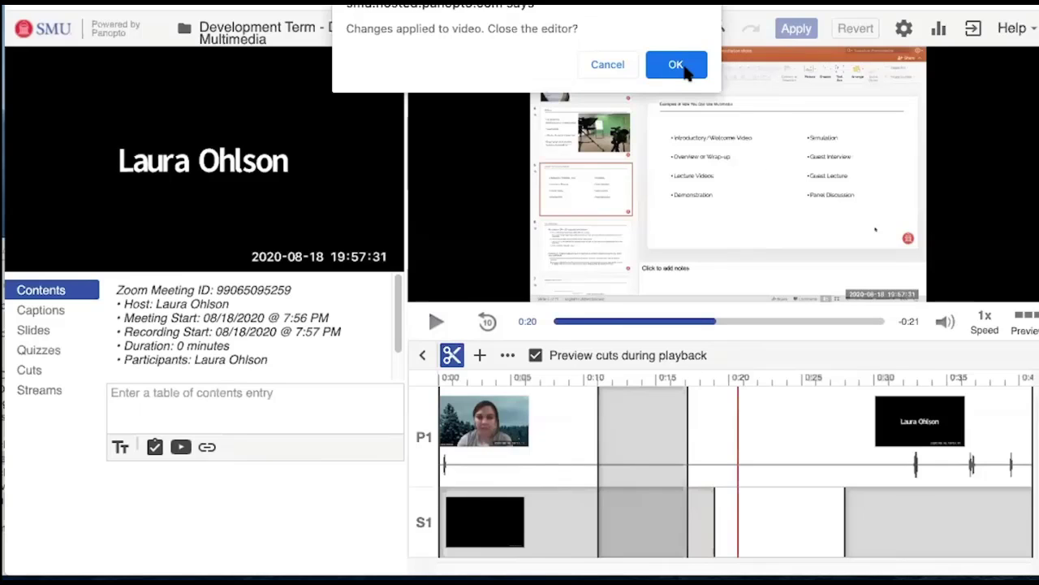
pyautogui.click(678, 67)
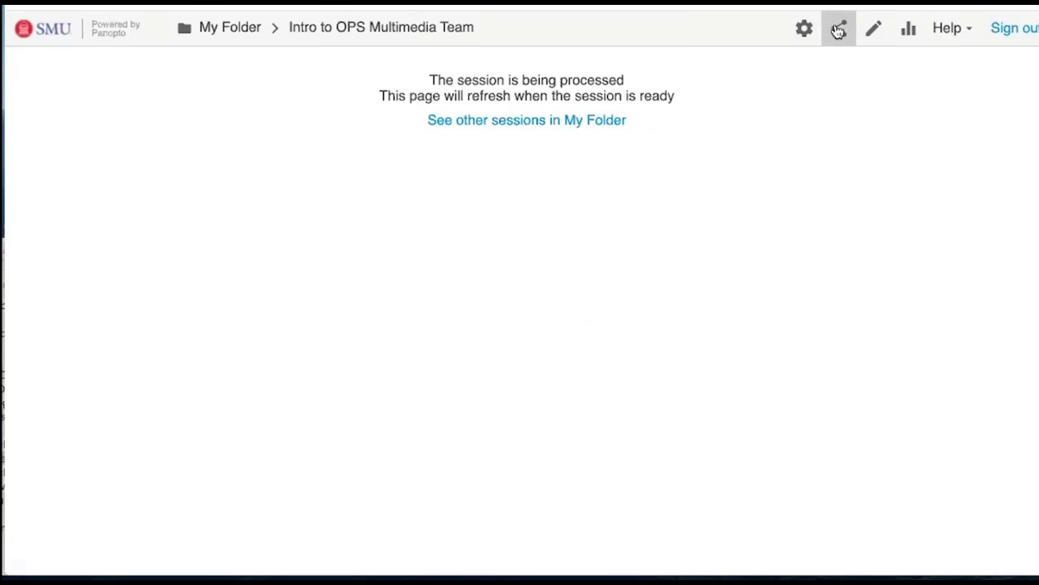
# Examine the sharing, overview and streams settings of the Intro to OPS Multimedia Team session.
pyautogui.click(839, 30)
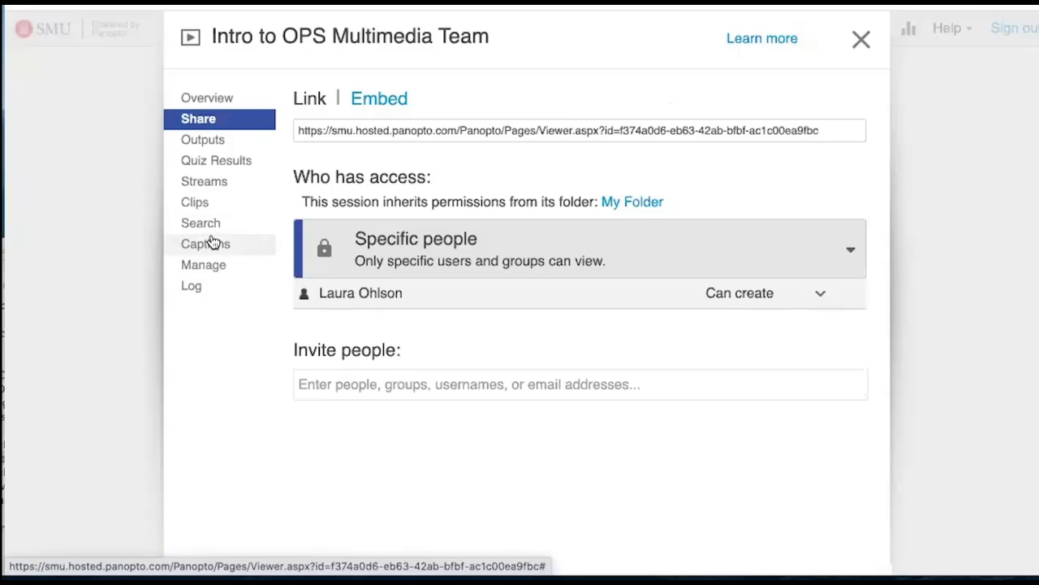
pyautogui.click(205, 185)
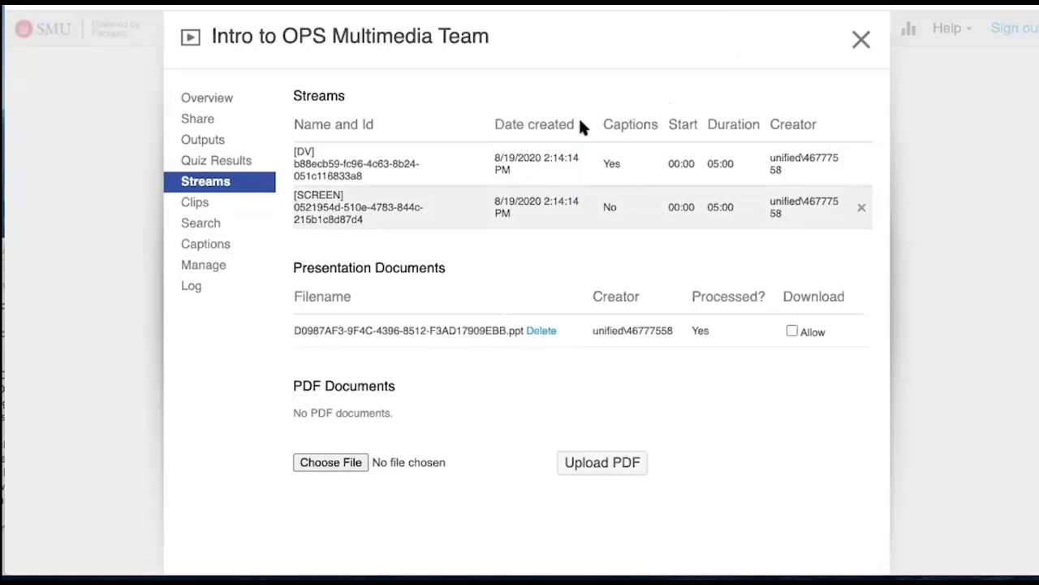
pyautogui.click(878, 38)
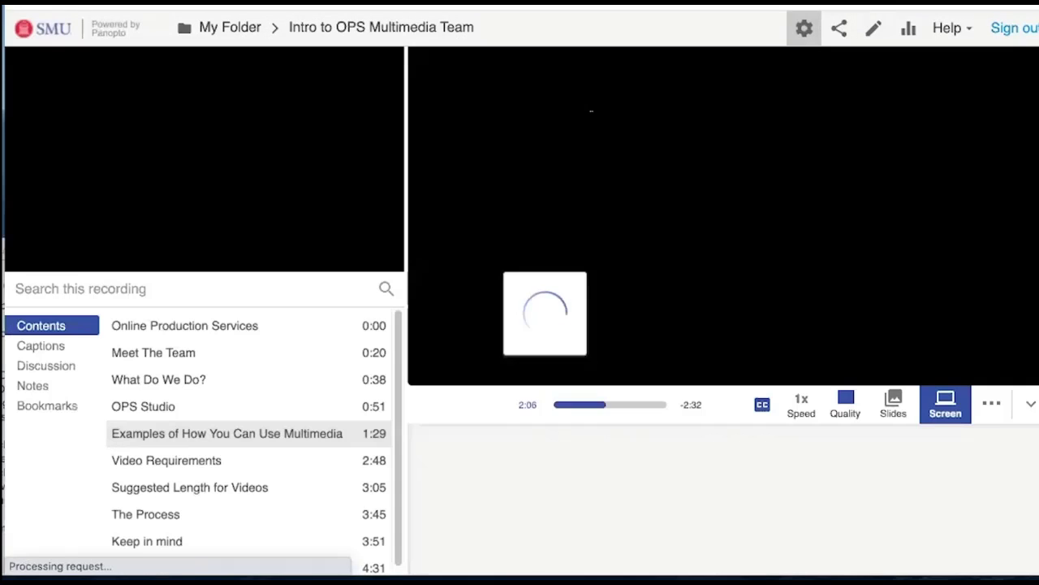
pyautogui.click(803, 28)
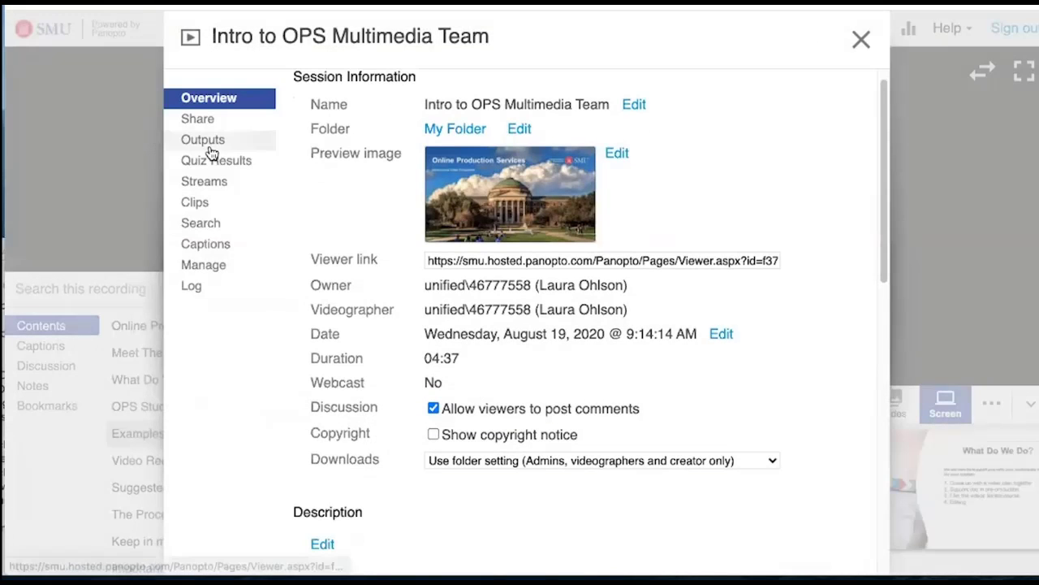
pyautogui.click(193, 183)
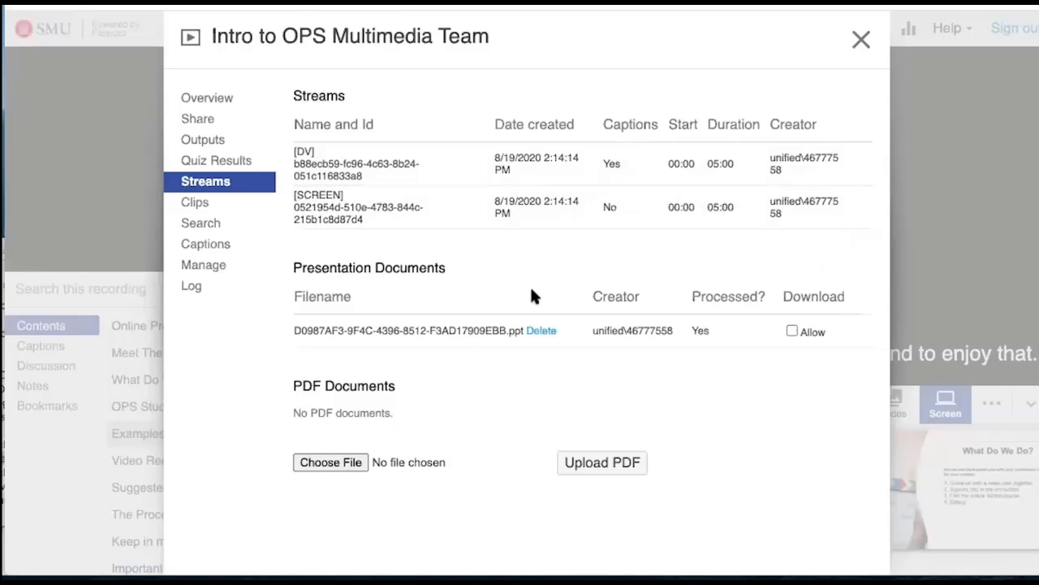
# Select Anyone at your organization with the link as the access level for the Intro to OPS Multimedia Team session.
pyautogui.click(199, 120)
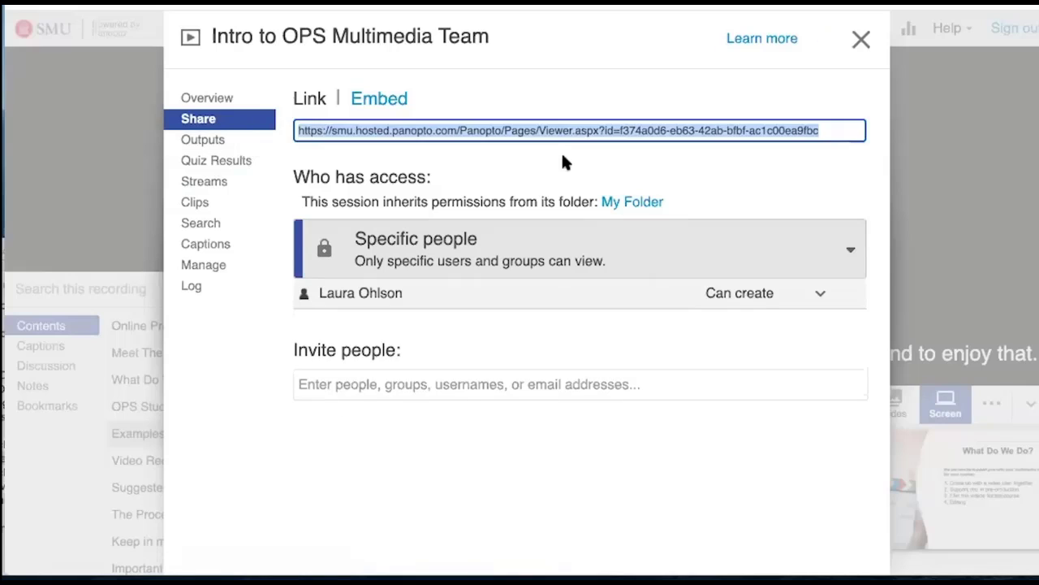
pyautogui.click(683, 254)
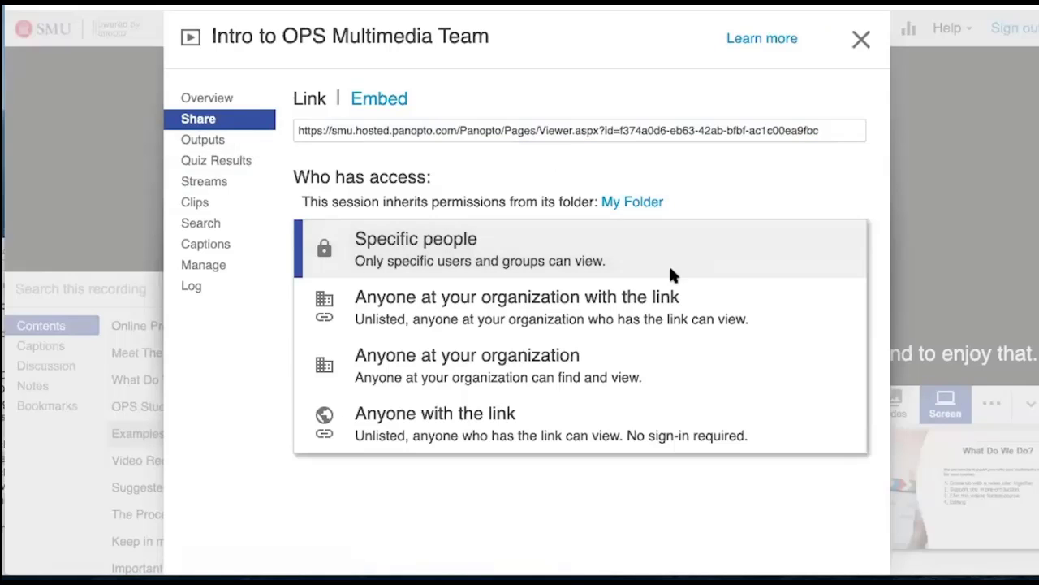
pyautogui.click(616, 311)
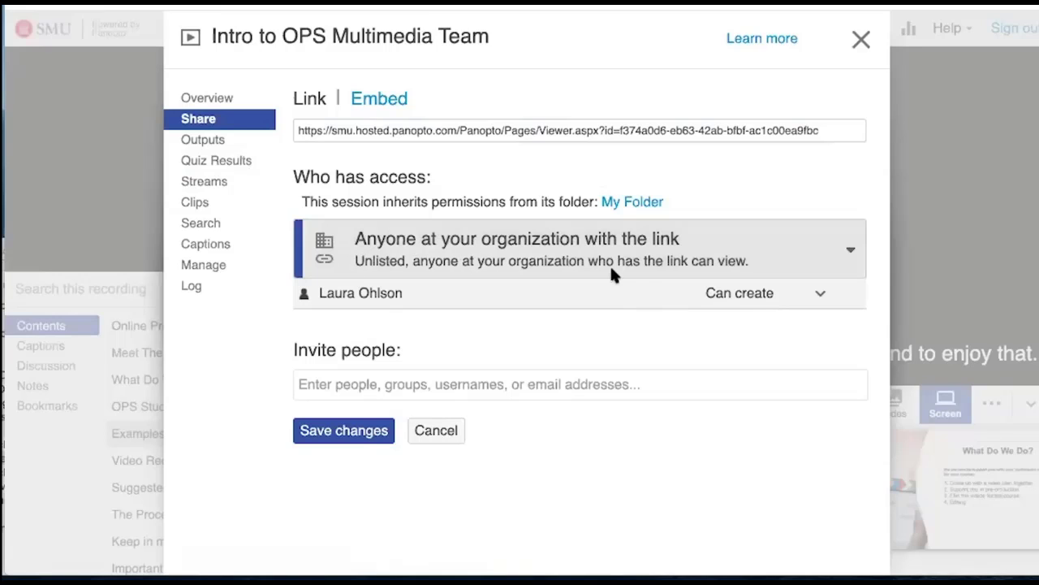
pyautogui.click(563, 263)
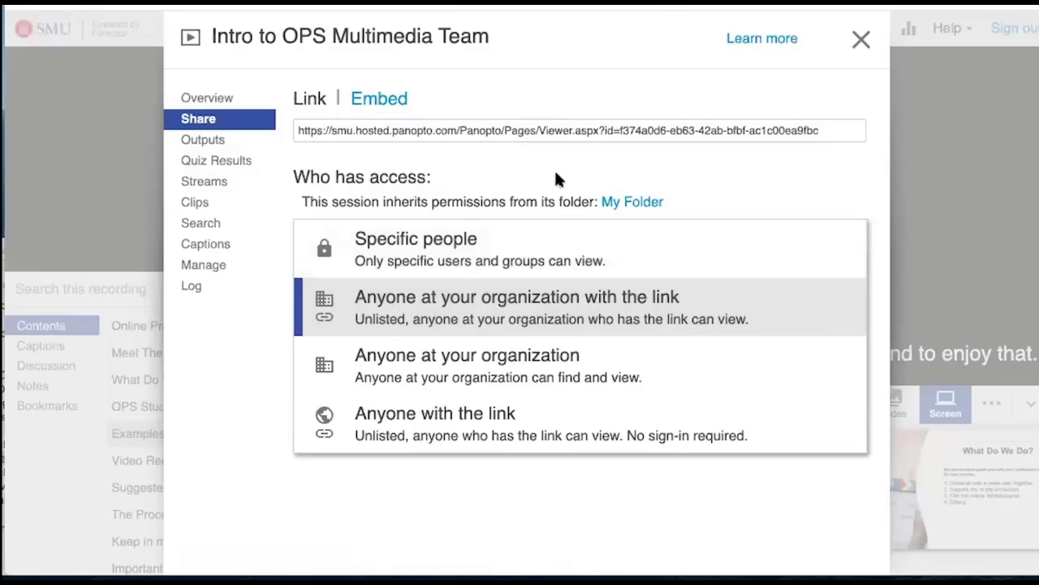
pyautogui.click(533, 297)
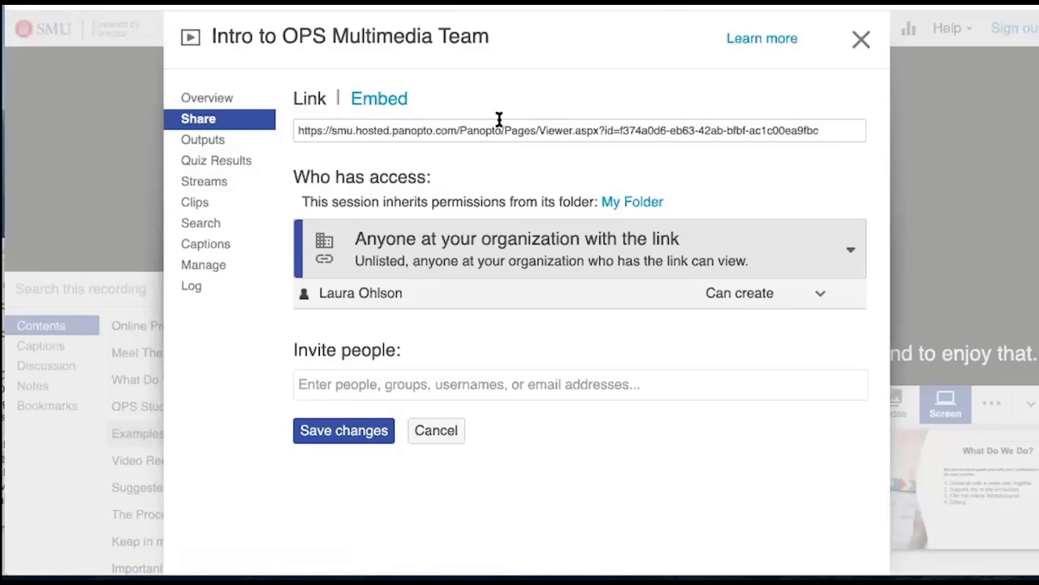
# Review the video embed options and embed code for the session, then return to its link sharing view.
pyautogui.click(367, 96)
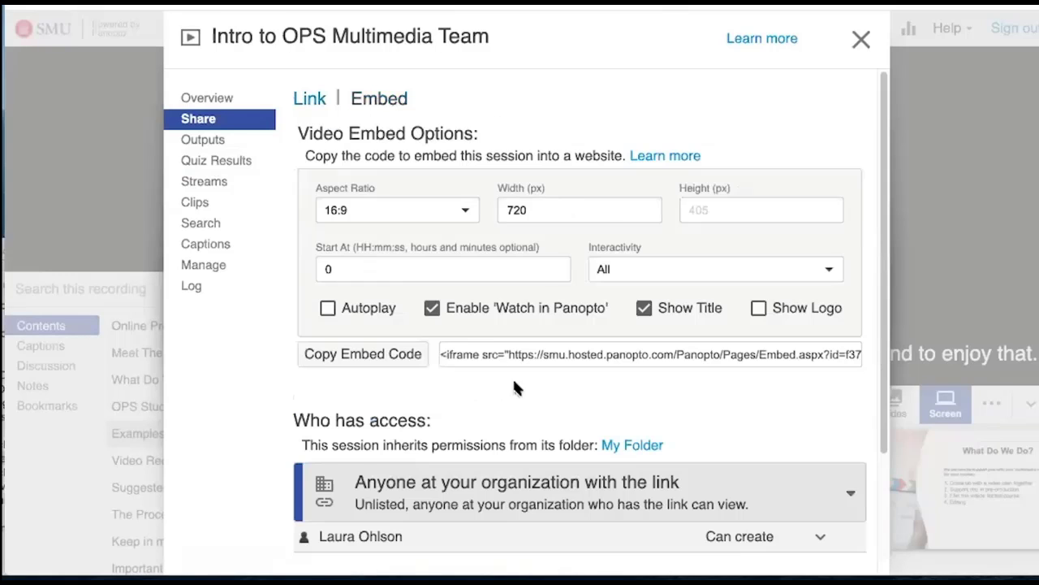
pyautogui.scroll(-3, 513, 381)
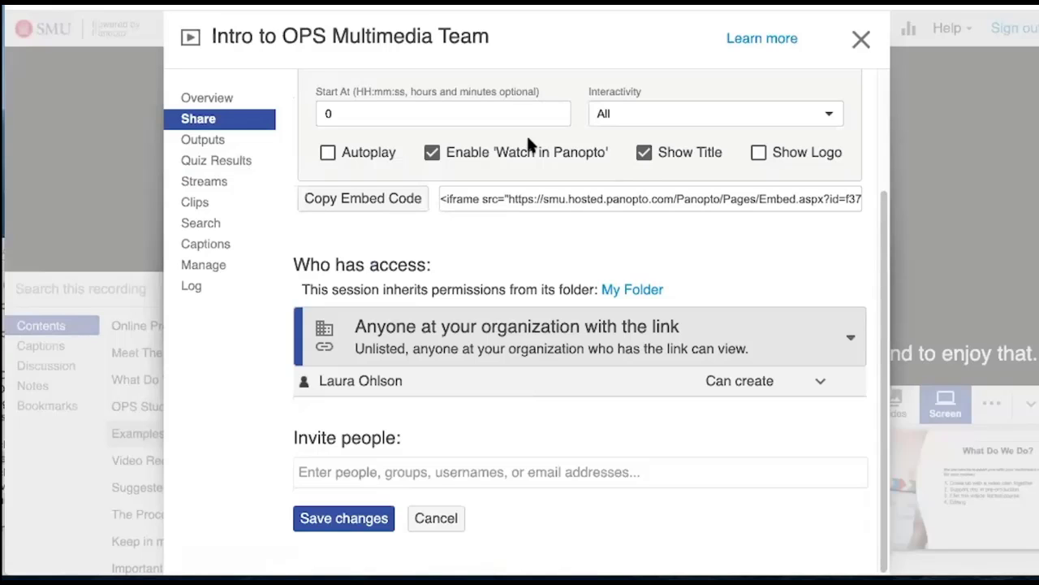
pyautogui.scroll(2, 528, 144)
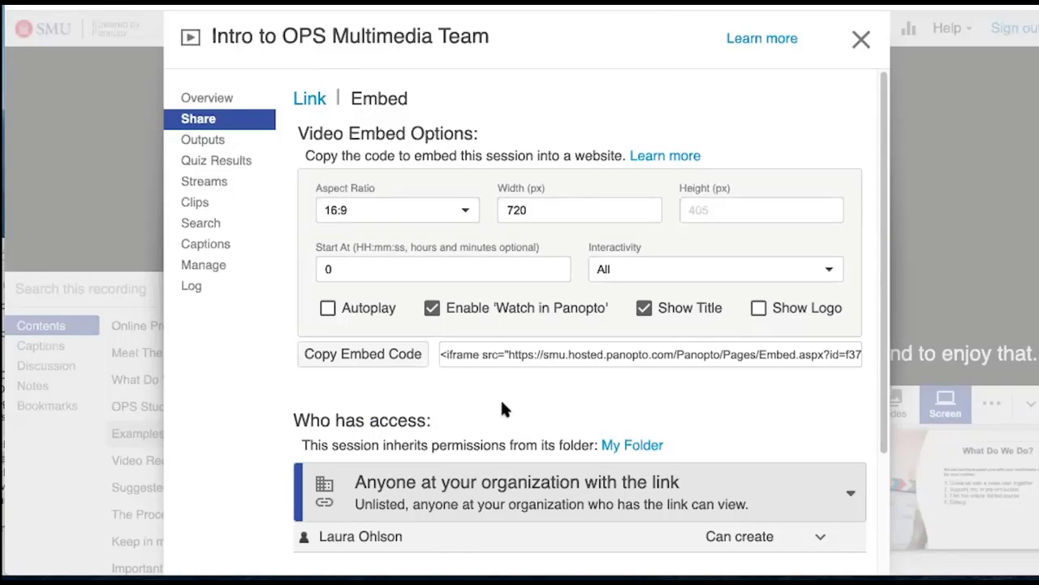
pyautogui.click(485, 355)
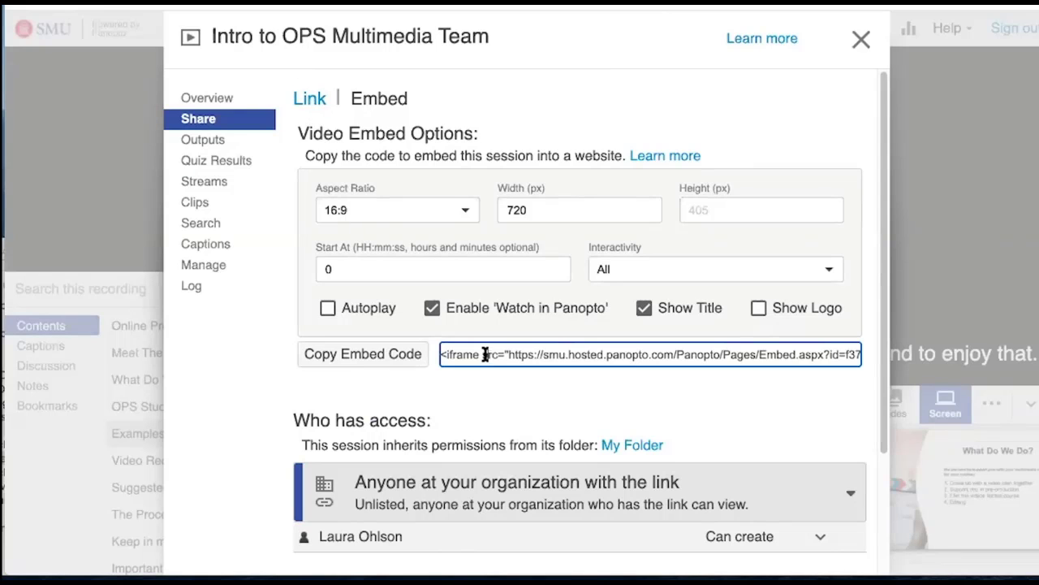
pyautogui.click(299, 97)
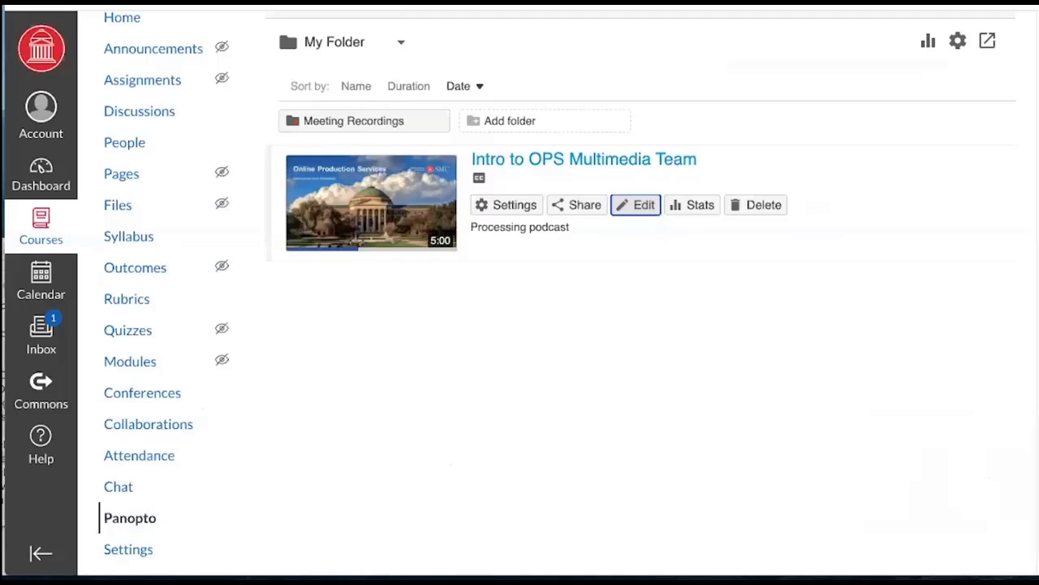
# Switch the course's Panopto view from My Folder to the Meeting Recordings folder.
pyautogui.scroll(3, 662, 239)
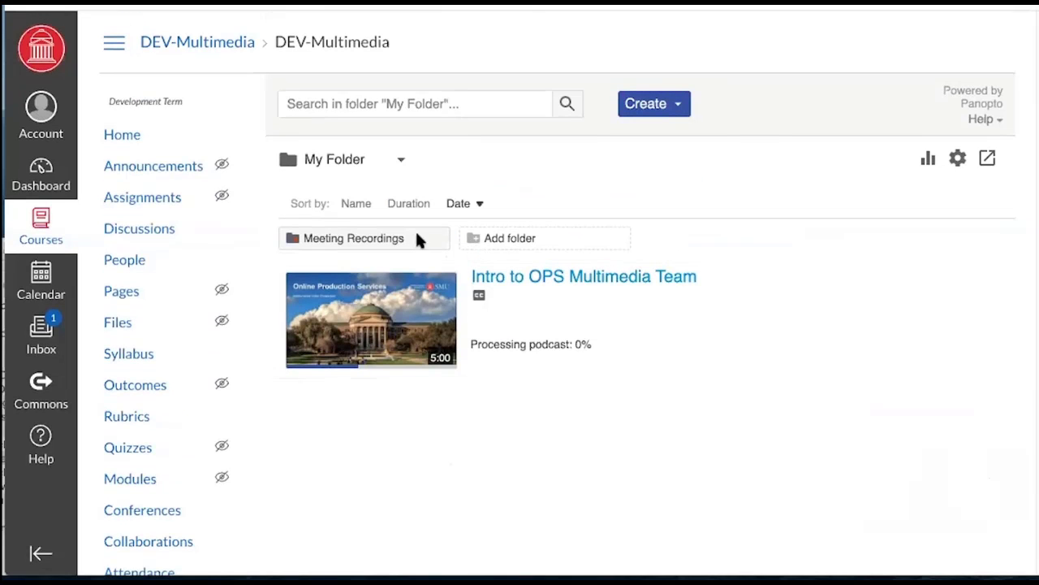
pyautogui.click(401, 160)
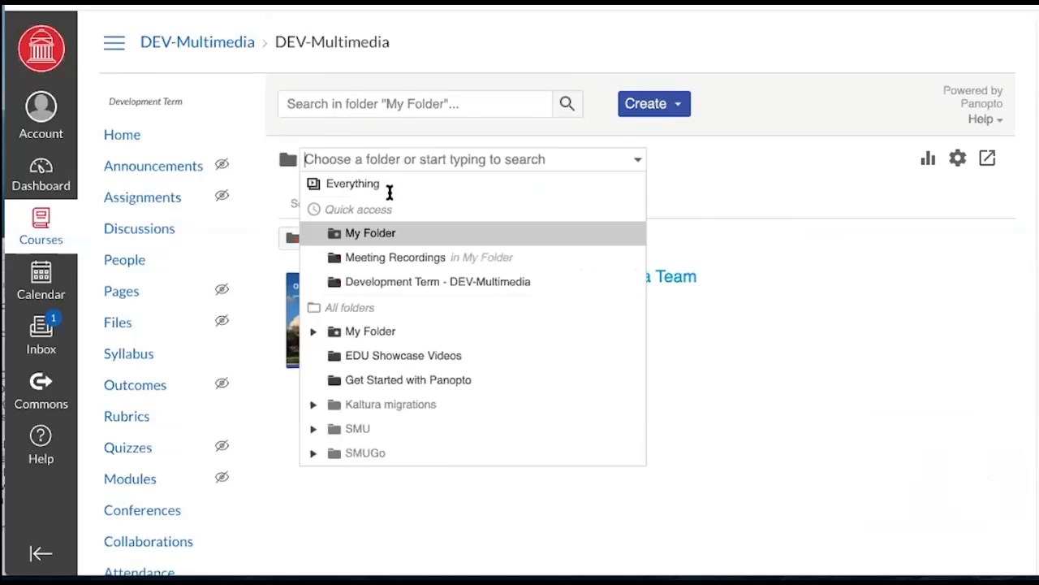
pyautogui.click(720, 171)
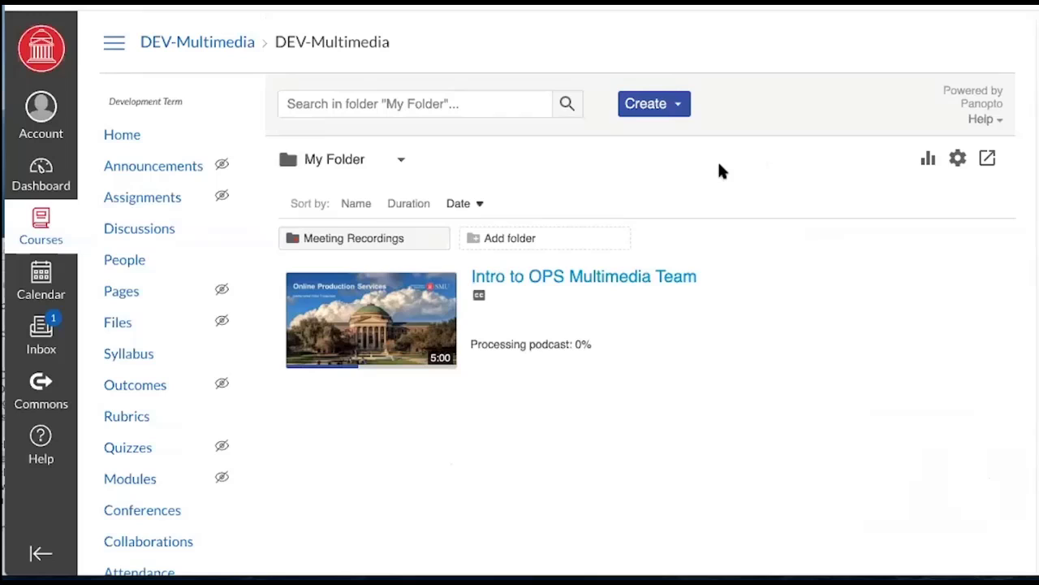
pyautogui.click(401, 159)
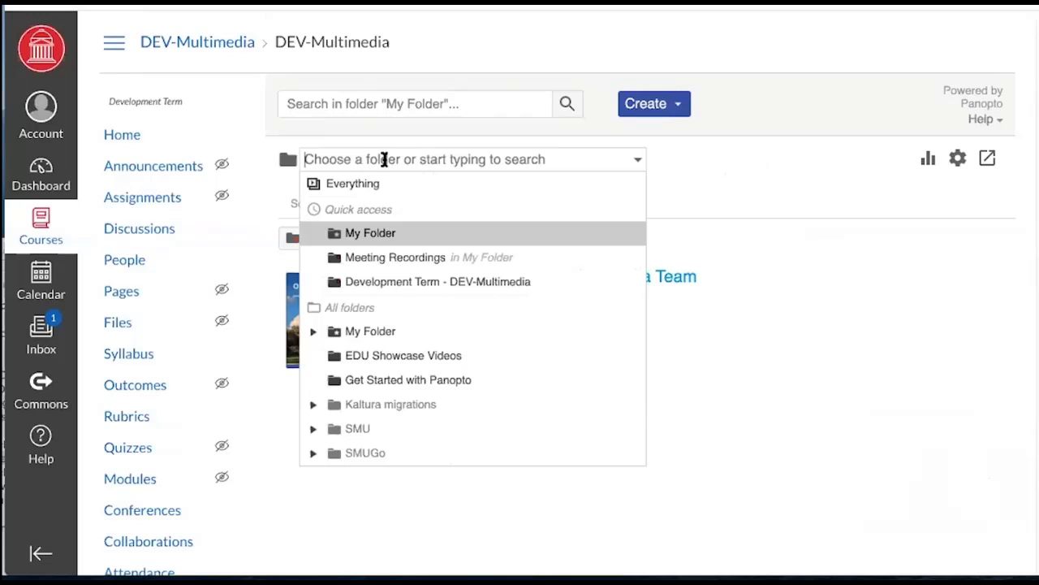
pyautogui.click(376, 258)
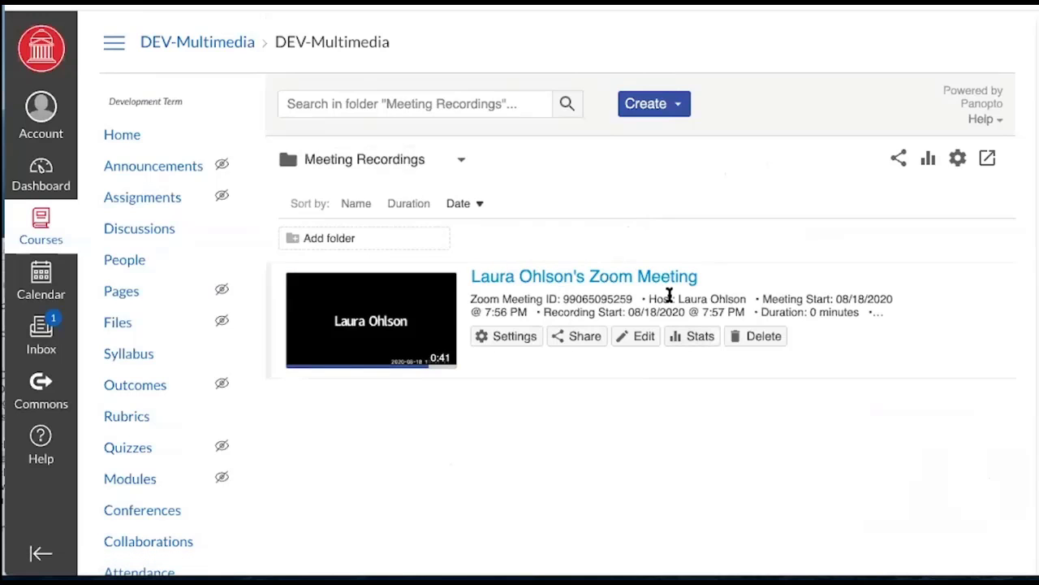
# In the Zoom meeting recording's settings, choose Development Term - DEV-Multimedia as its folder.
pyautogui.click(496, 340)
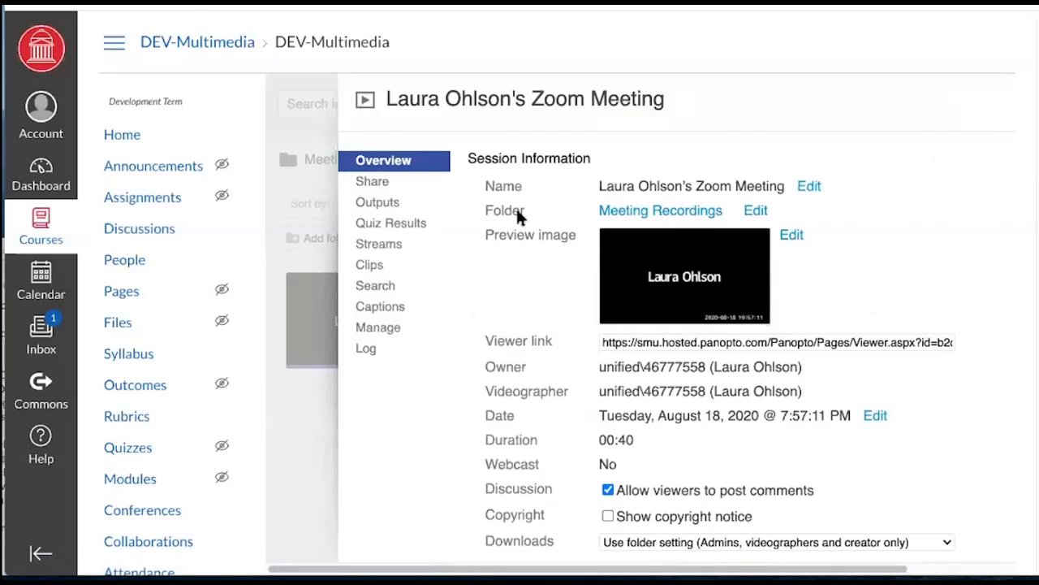
pyautogui.moveTo(493, 211); pyautogui.dragTo(618, 214)
pyautogui.click(582, 216)
pyautogui.click(753, 213)
pyautogui.click(750, 216)
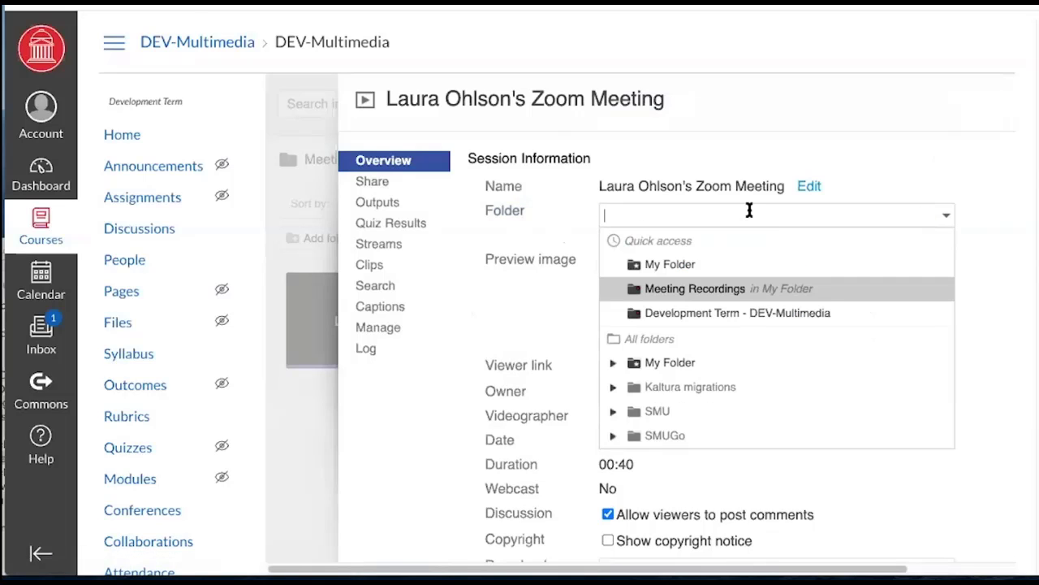
pyautogui.click(722, 319)
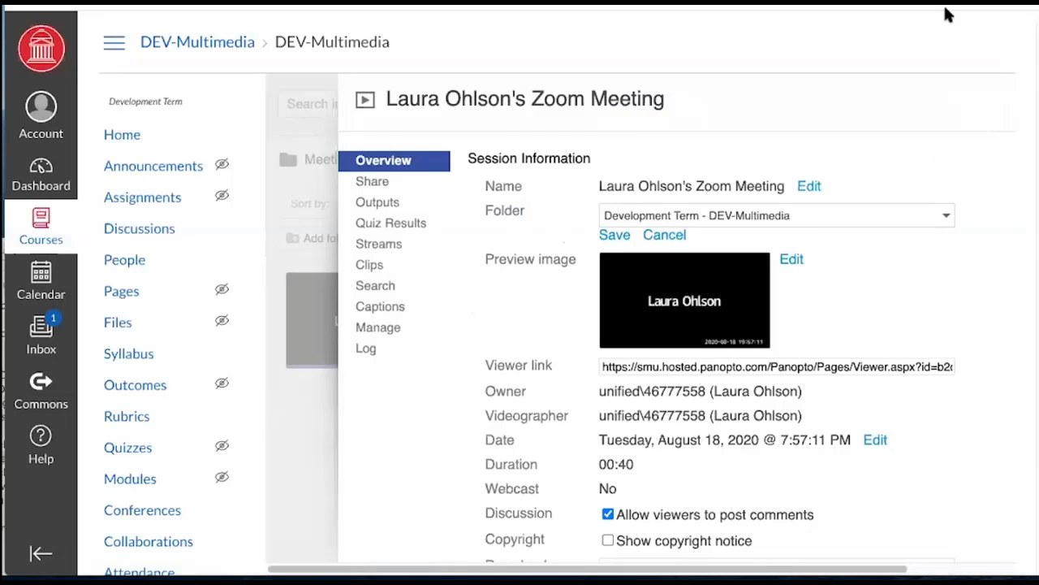
# Leave the Zoom recording's folder change unsaved and select Anyone at your organization with the link as its access level.
pyautogui.scroll(-1, 833, 216)
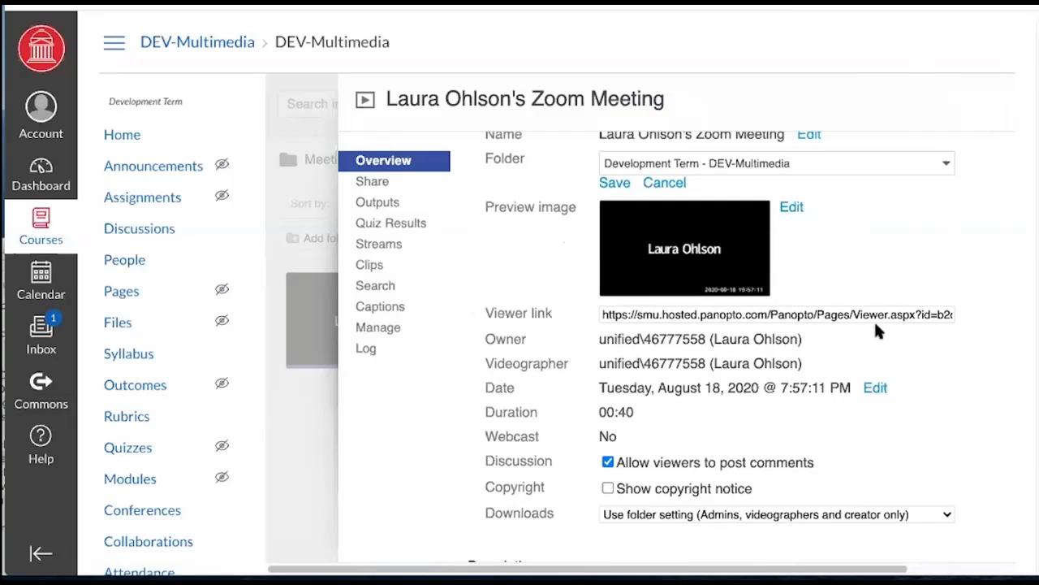
pyautogui.scroll(-2, 874, 319)
pyautogui.scroll(-3, 874, 319)
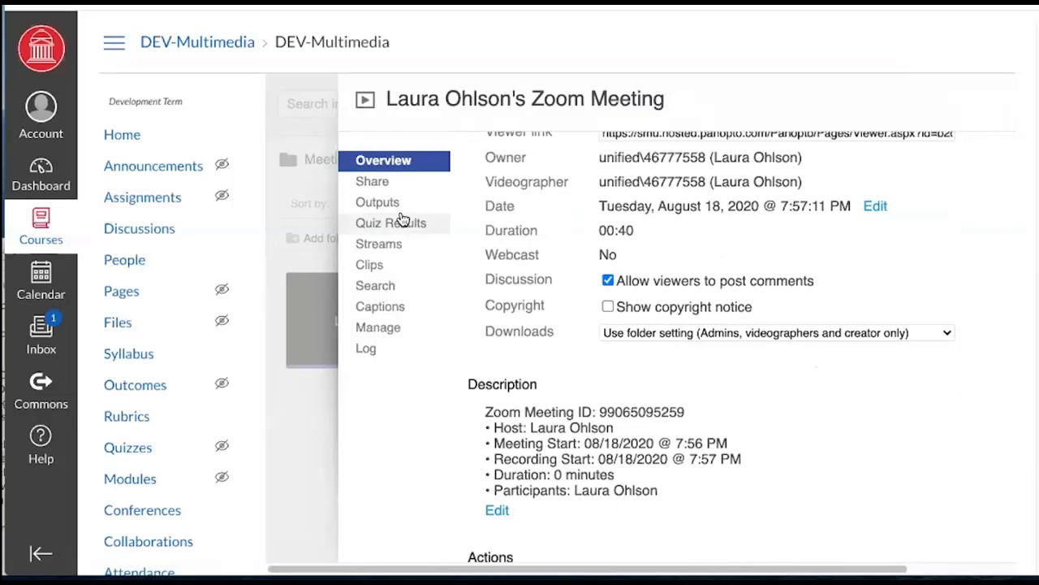
pyautogui.click(369, 182)
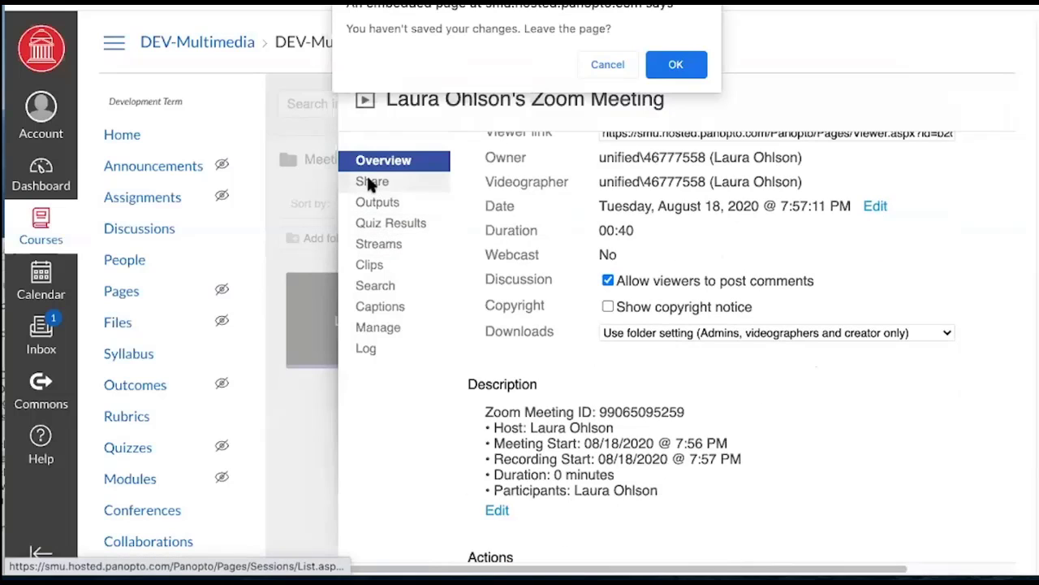
pyautogui.click(674, 65)
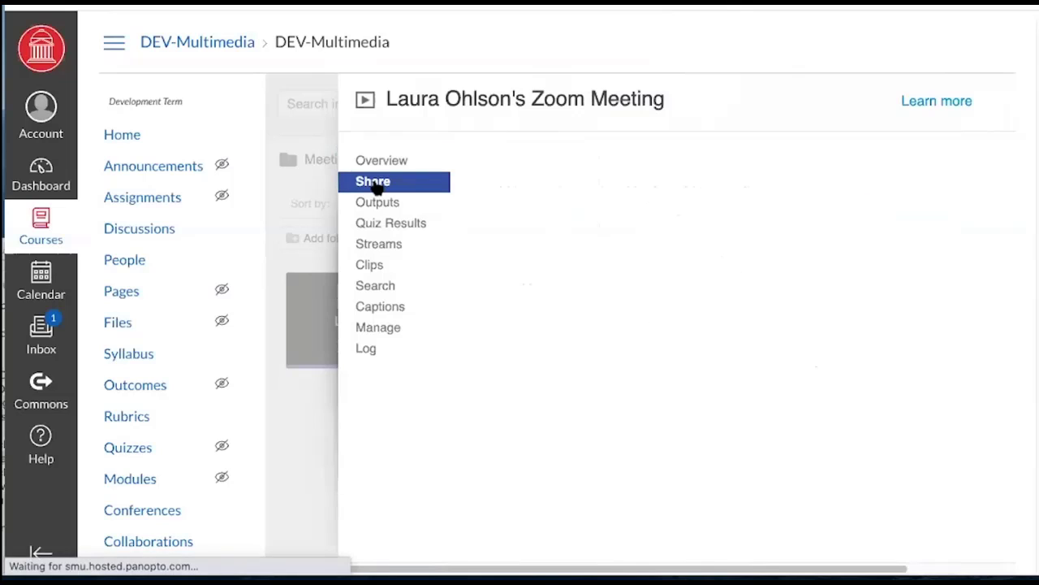
pyautogui.scroll(-1, 677, 313)
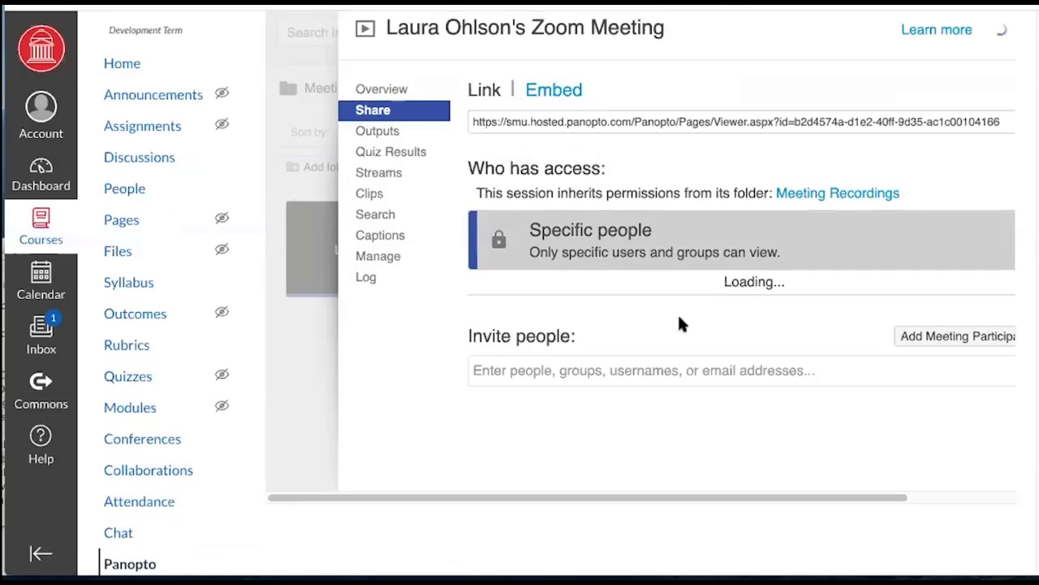
pyautogui.click(744, 232)
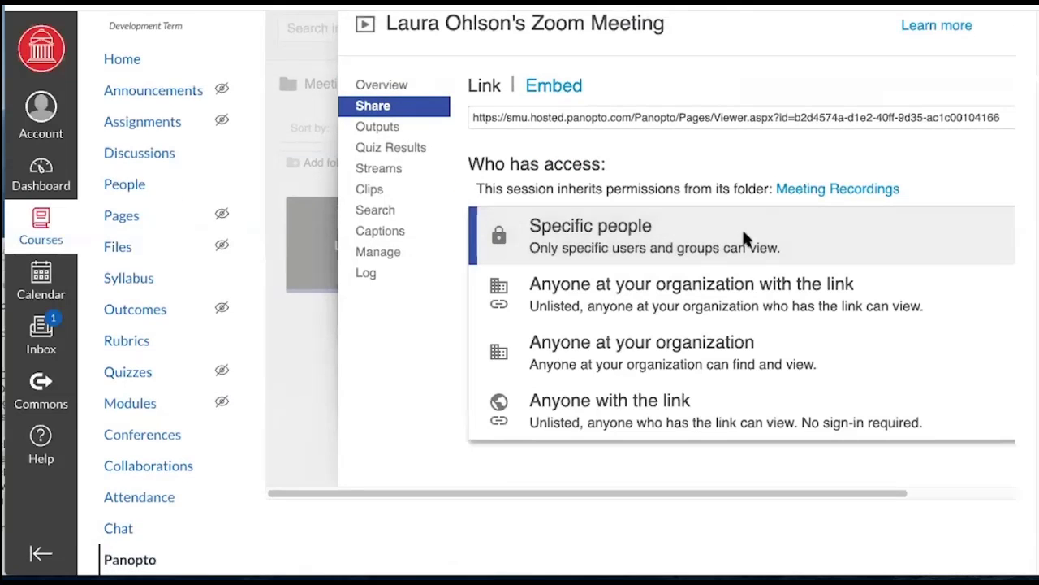
pyautogui.click(709, 312)
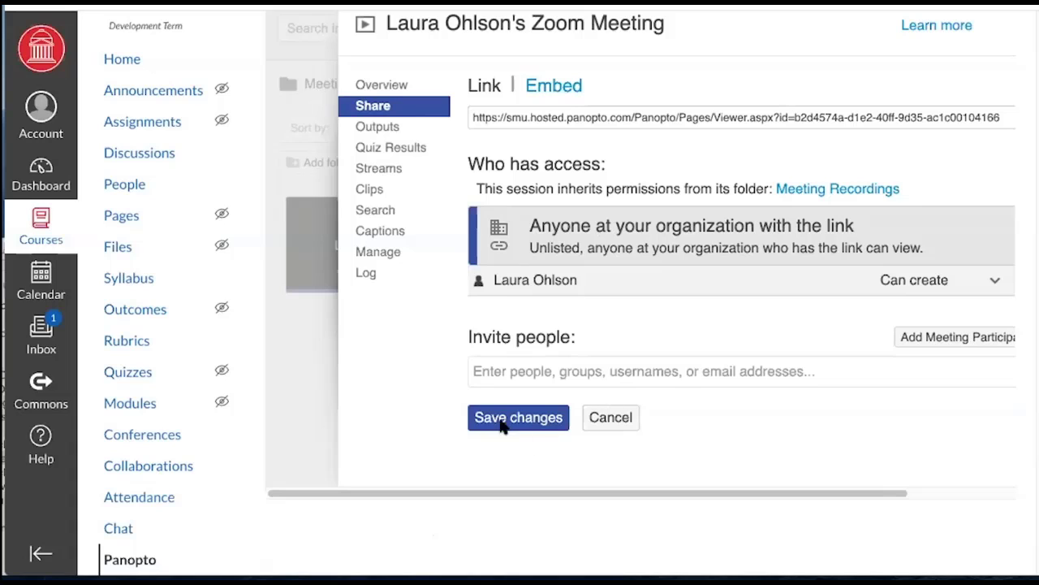
pyautogui.scroll(2, 411, 237)
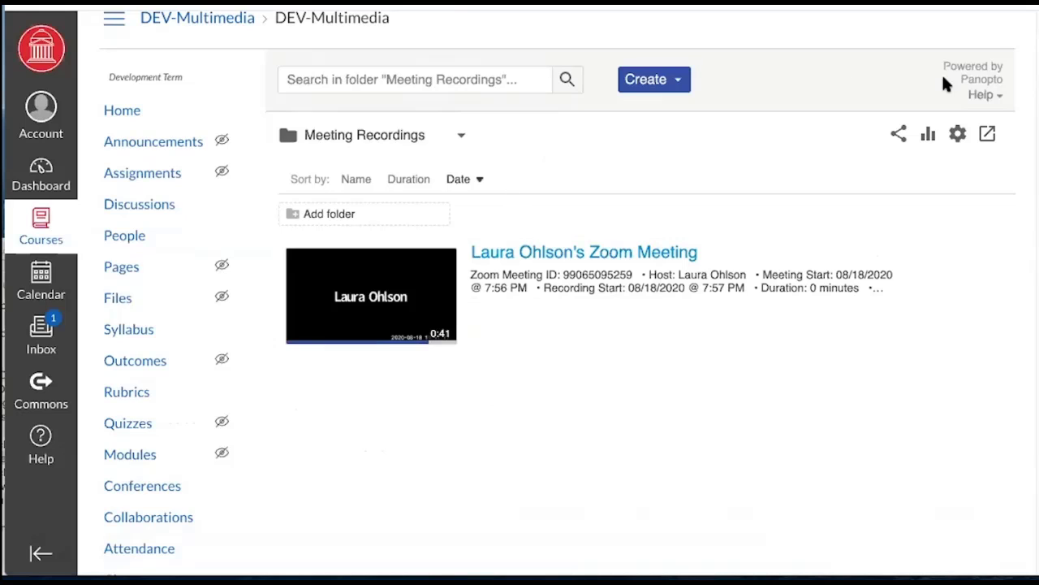
# Check the Zoom recording's session information, close it, and reload the course's Panopto folder.
pyautogui.moveTo(562, 279)
pyautogui.click(508, 312)
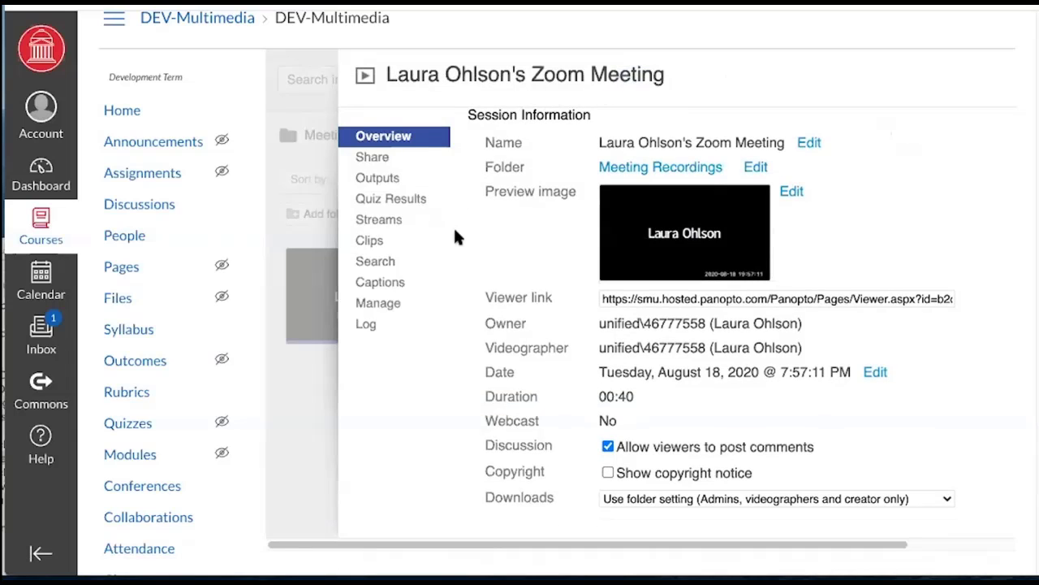
pyautogui.click(293, 195)
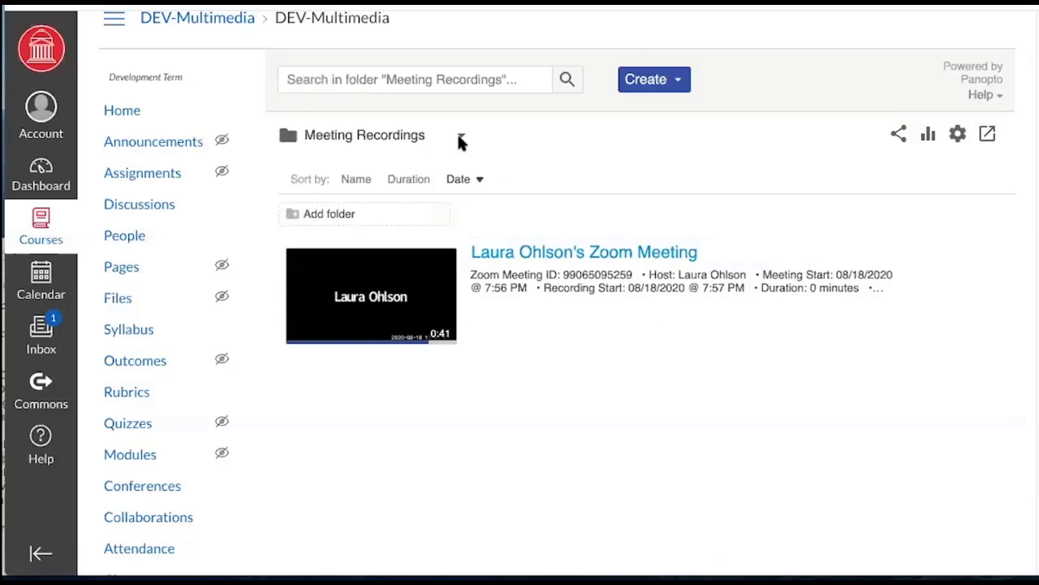
pyautogui.click(460, 136)
pyautogui.click(728, 118)
pyautogui.scroll(-1, 102, 533)
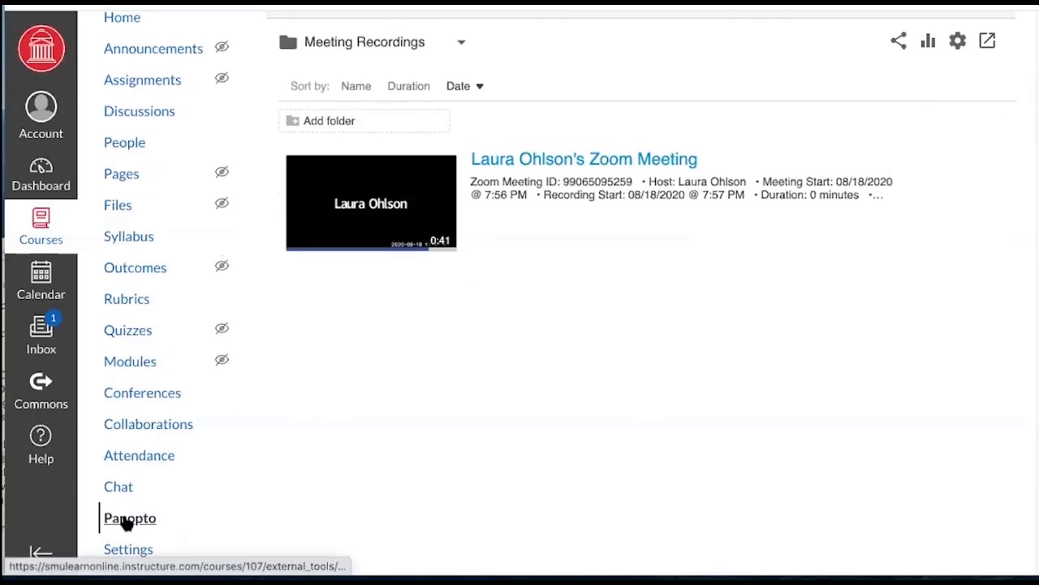
pyautogui.click(124, 519)
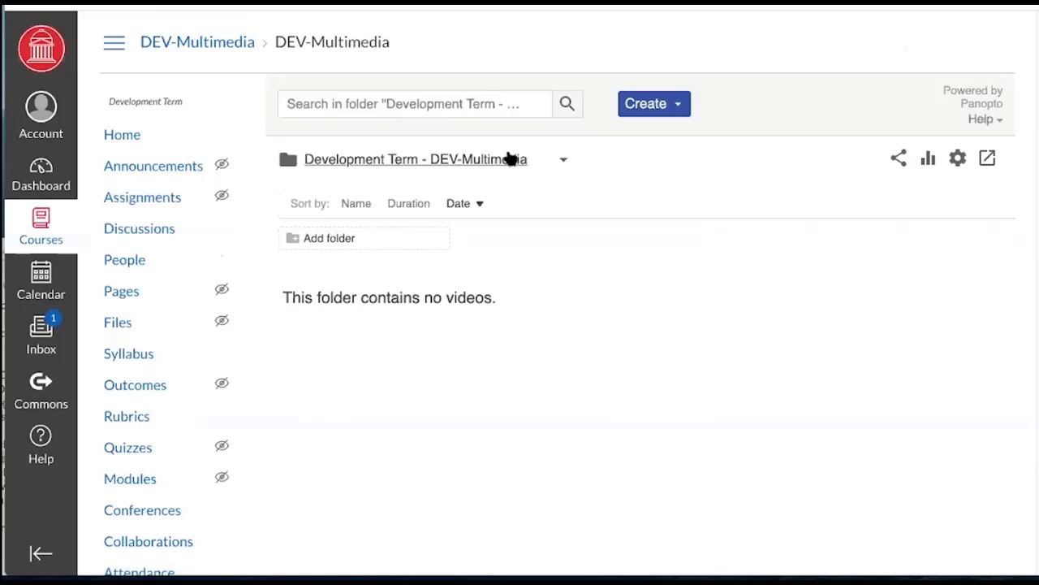
# Find the Zoom recording in the Meeting Recordings folder and save Development Term - DEV-Multimedia as its folder.
pyautogui.click(563, 159)
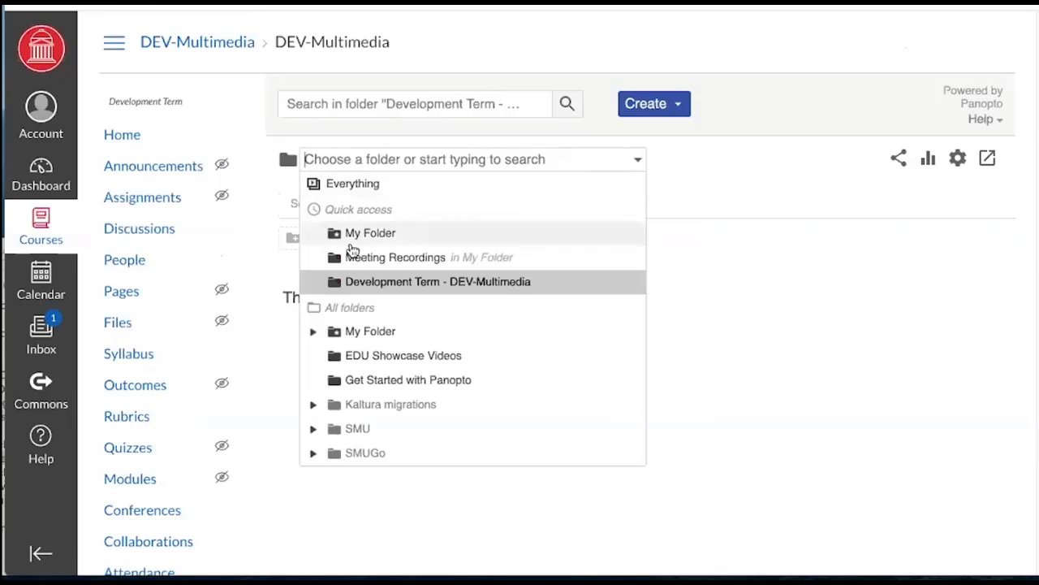
pyautogui.click(350, 255)
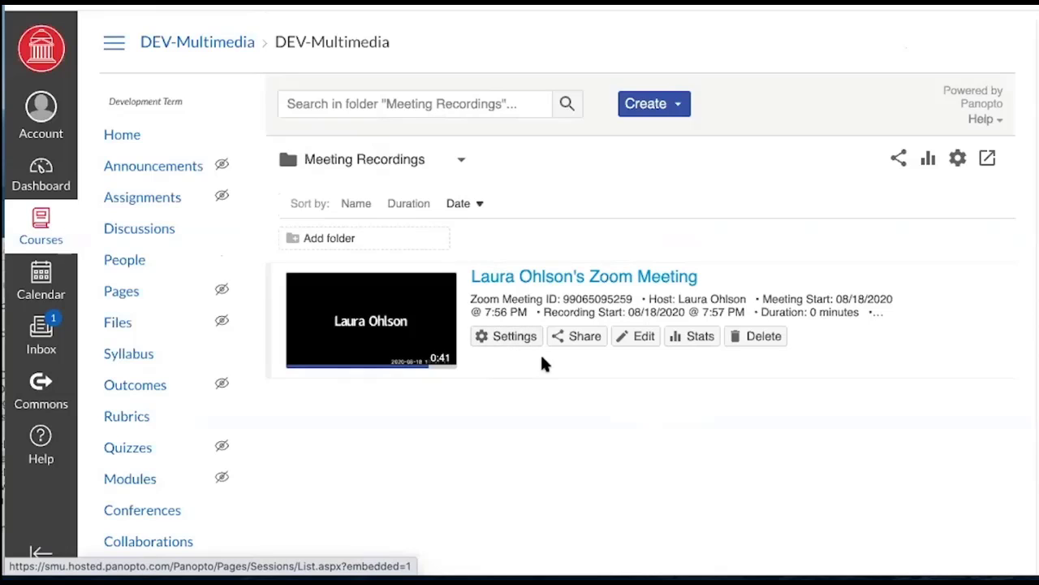
pyautogui.click(566, 340)
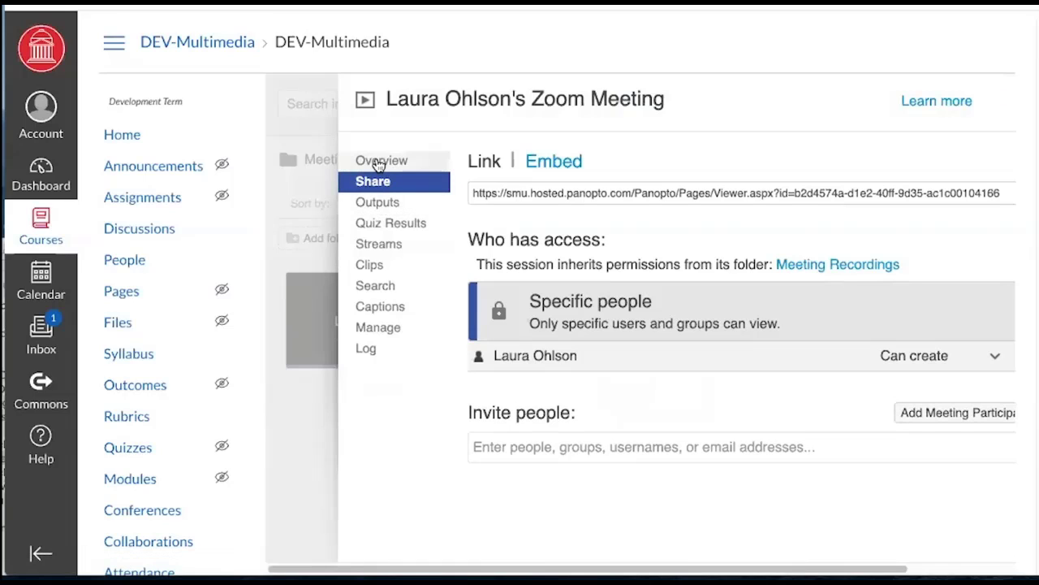
pyautogui.click(378, 163)
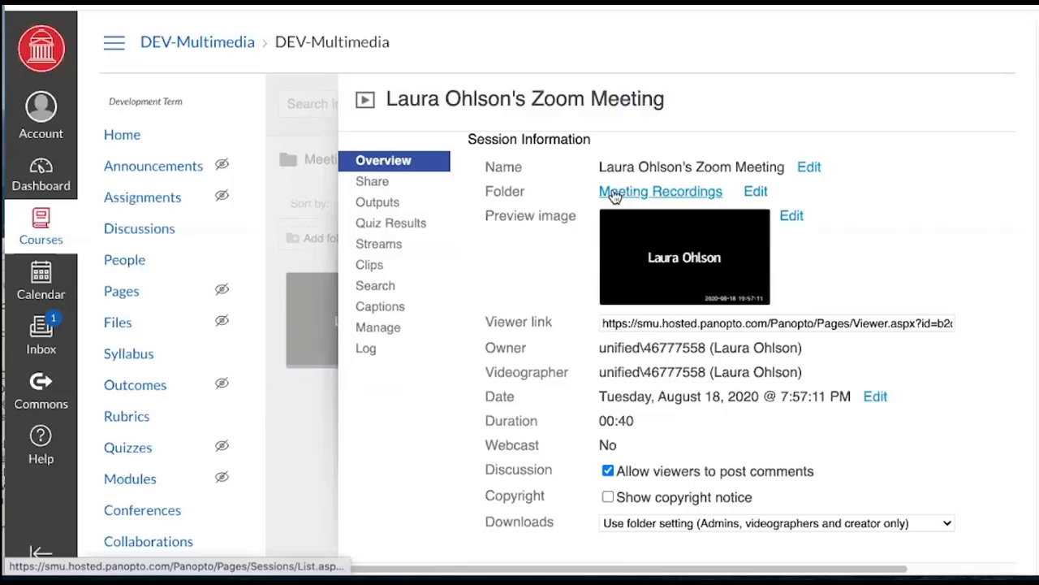
pyautogui.click(756, 195)
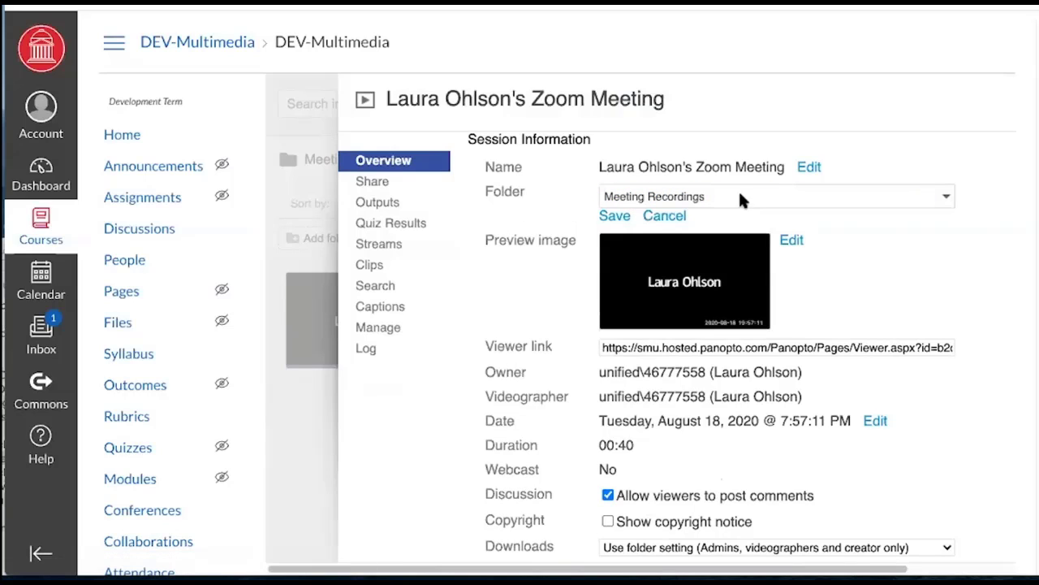
pyautogui.click(713, 197)
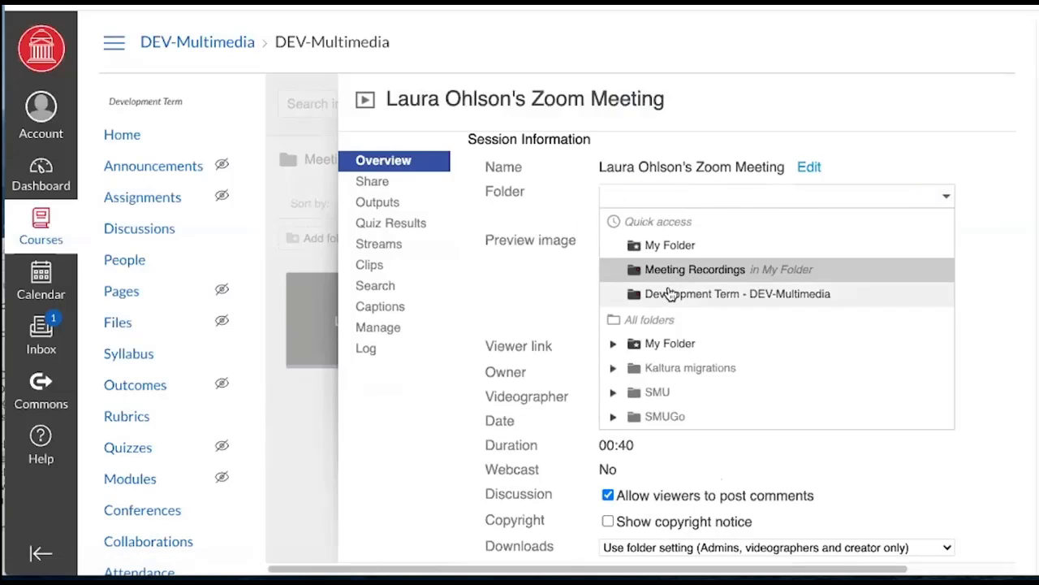
pyautogui.click(661, 295)
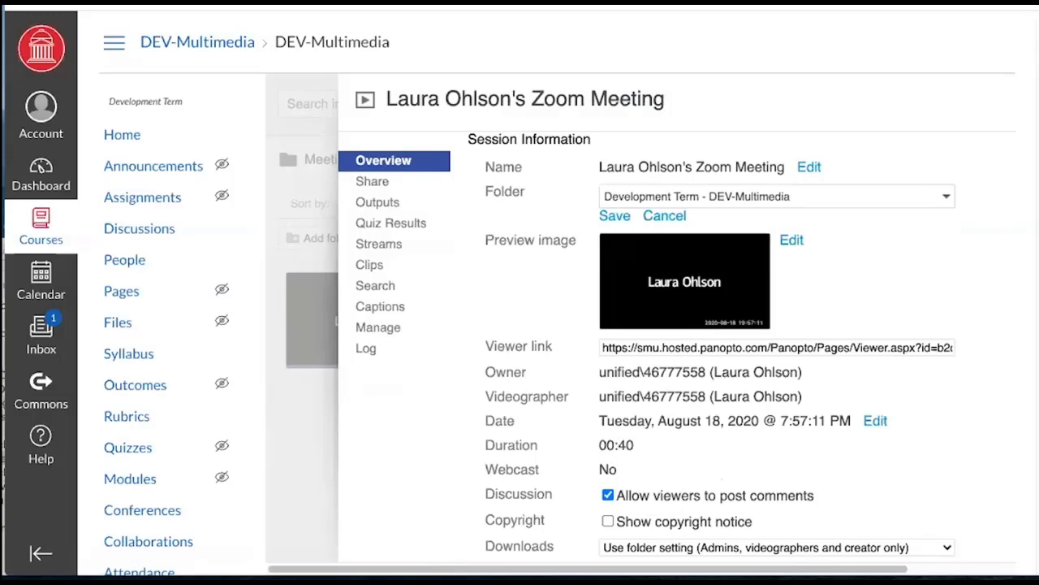
pyautogui.click(617, 216)
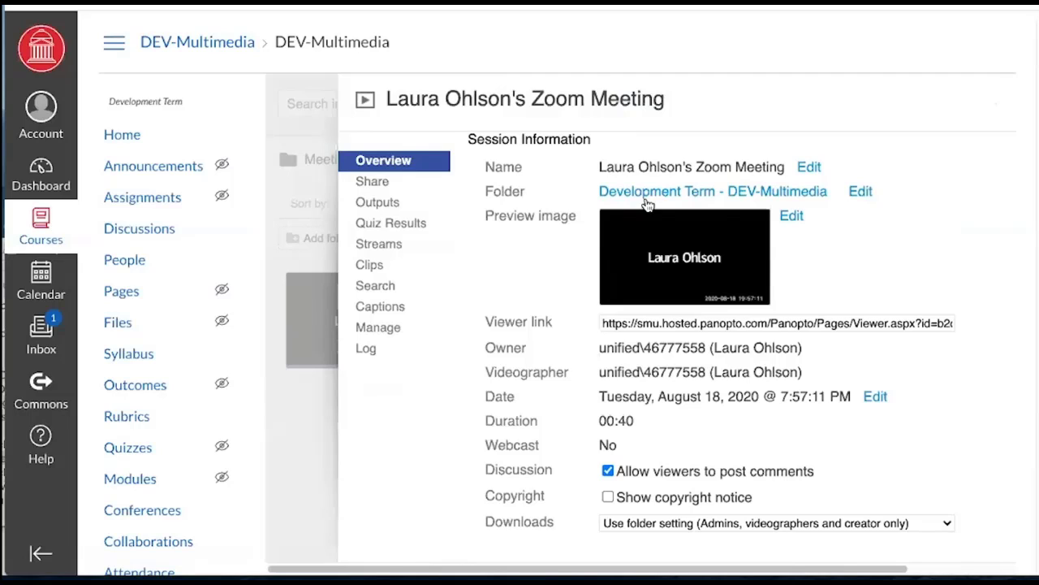
# Review who has access to the moved Zoom recording, then close its settings.
pyautogui.click(372, 183)
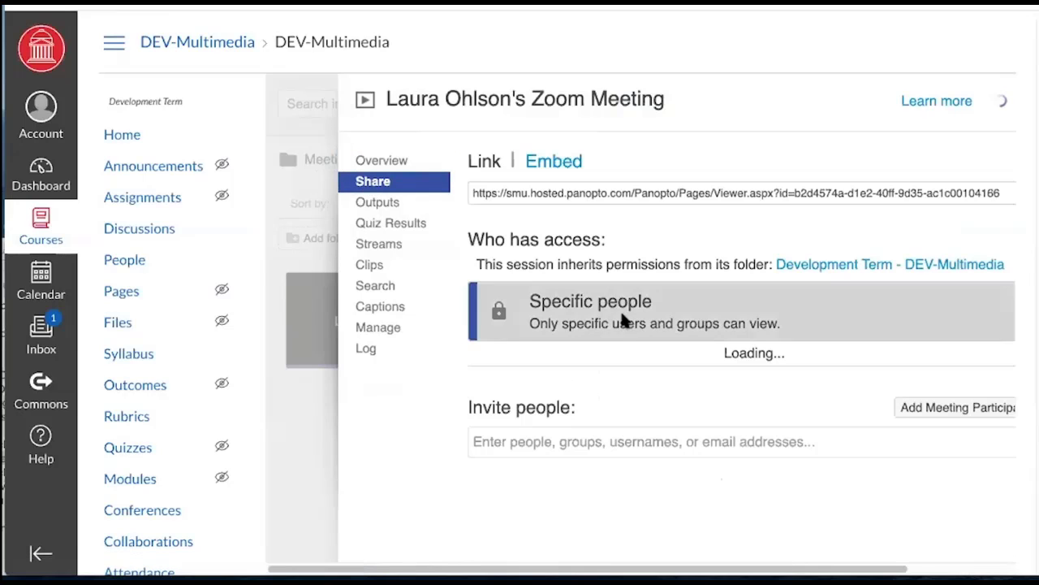
pyautogui.click(693, 300)
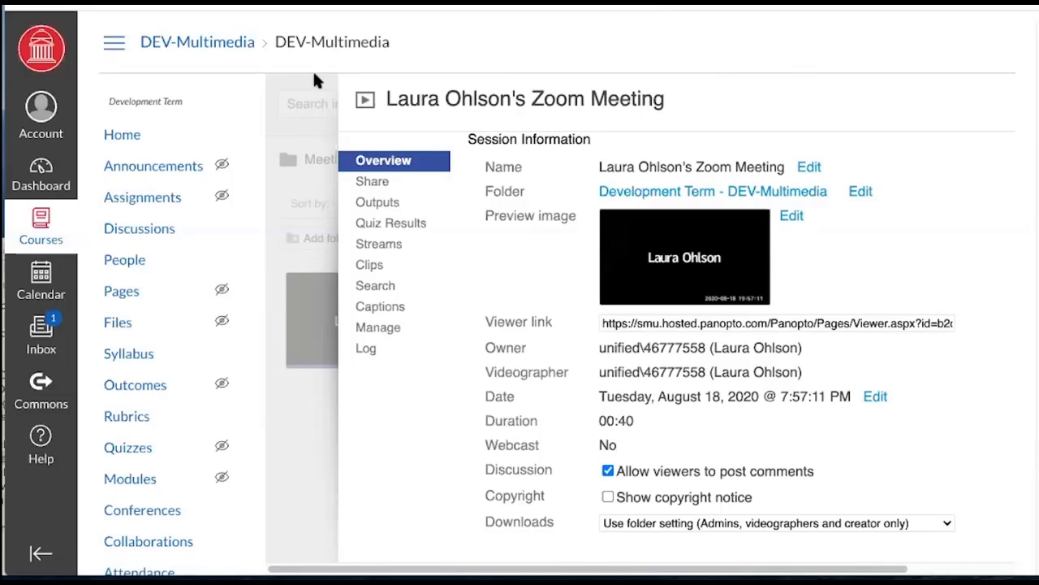
pyautogui.click(307, 206)
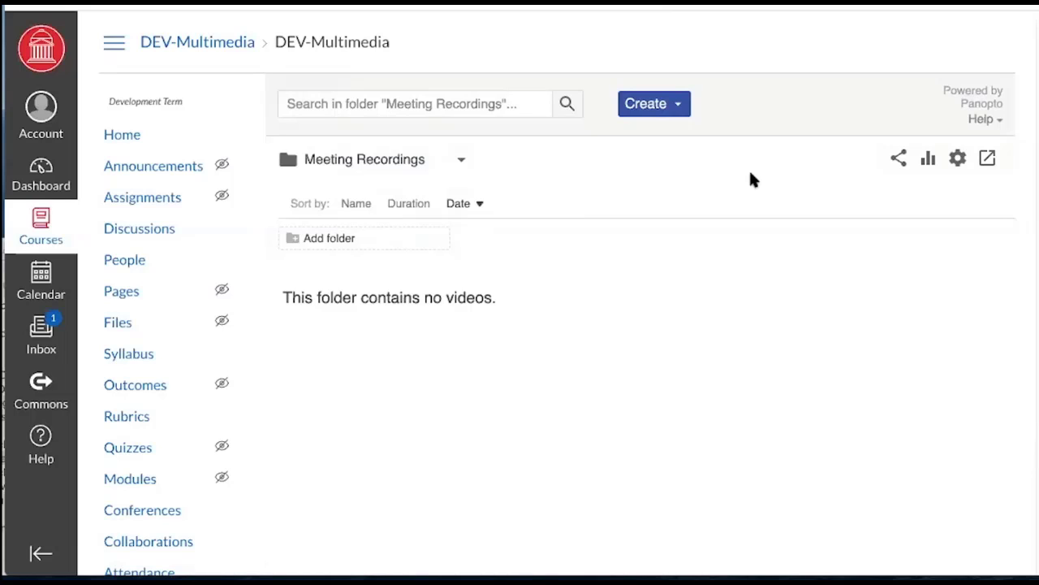
# Start a media upload with Development Term - DEV-Multimedia as the destination folder, then close it without adding files.
pyautogui.click(677, 108)
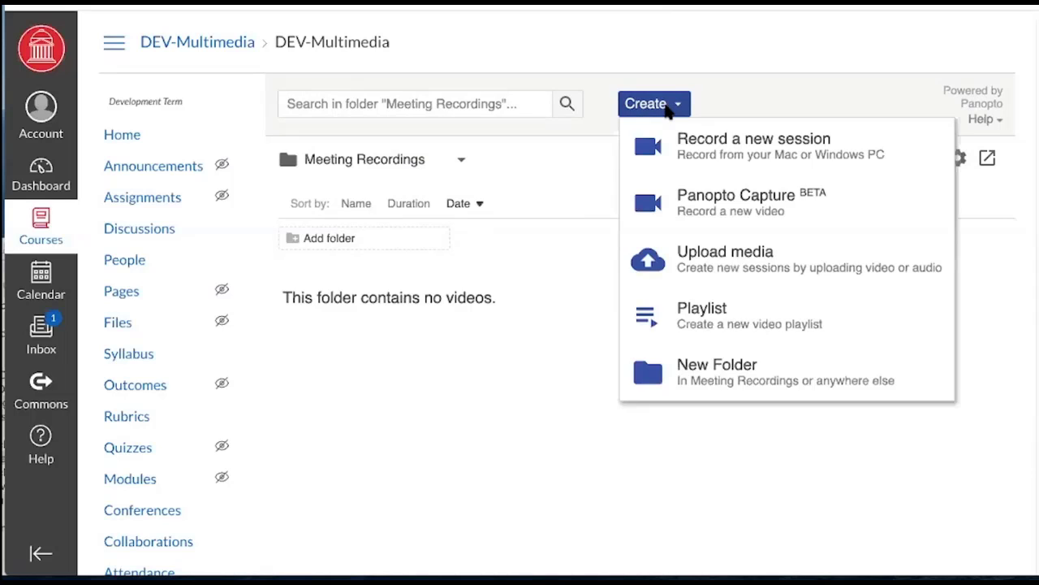
pyautogui.click(699, 274)
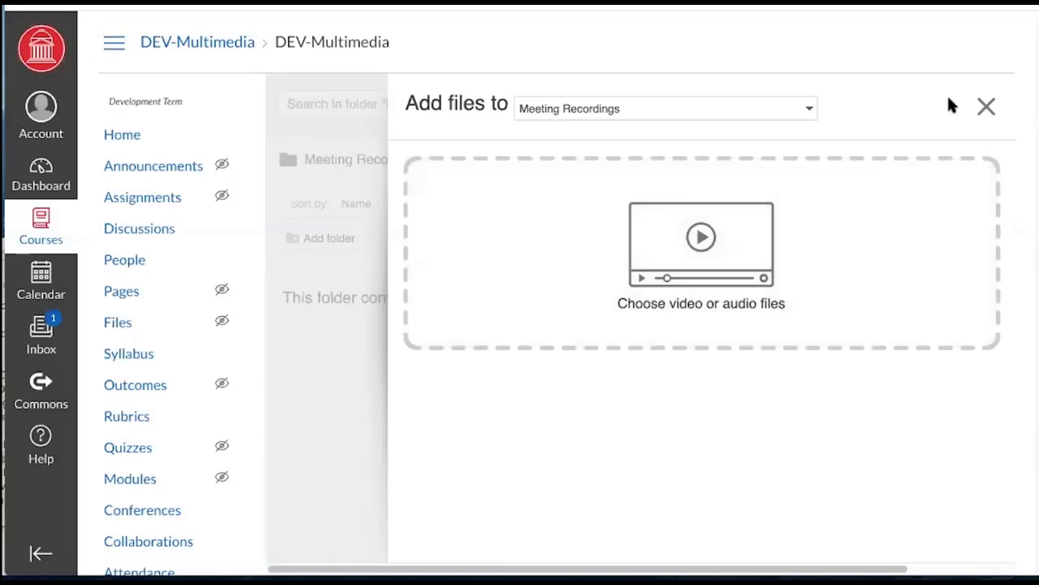
pyautogui.click(661, 108)
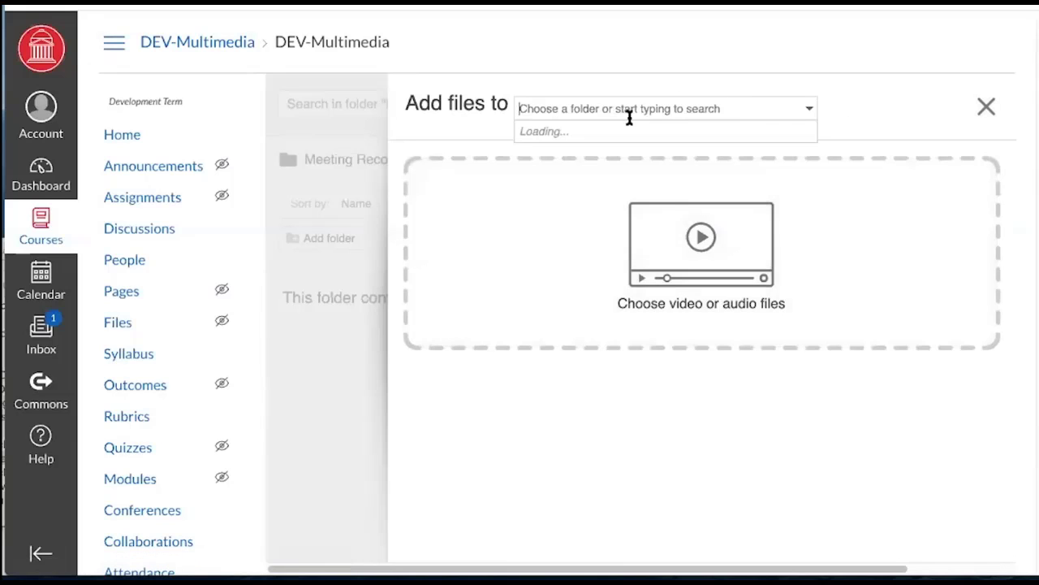
pyautogui.click(577, 206)
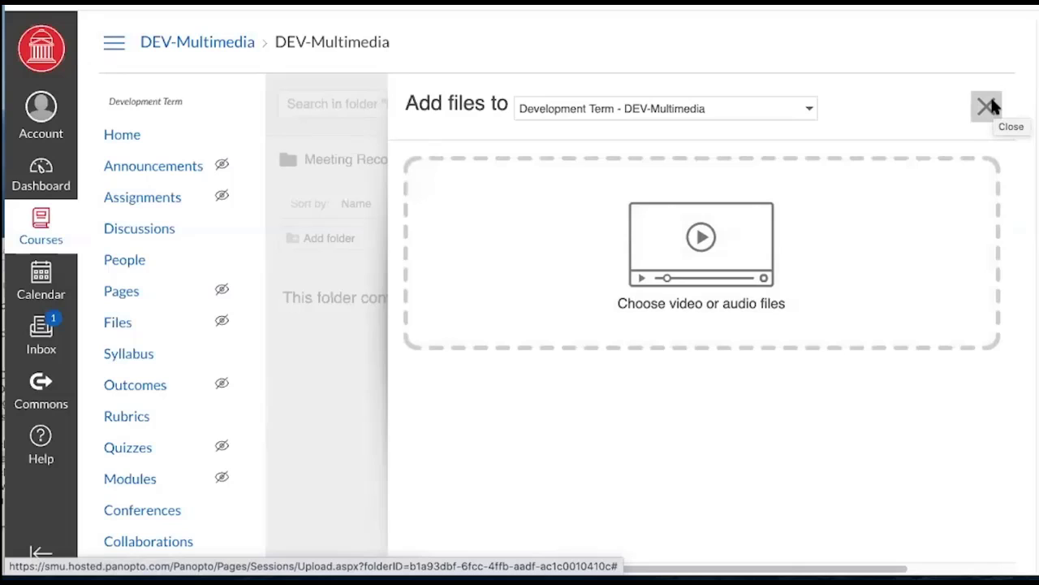
pyautogui.click(989, 106)
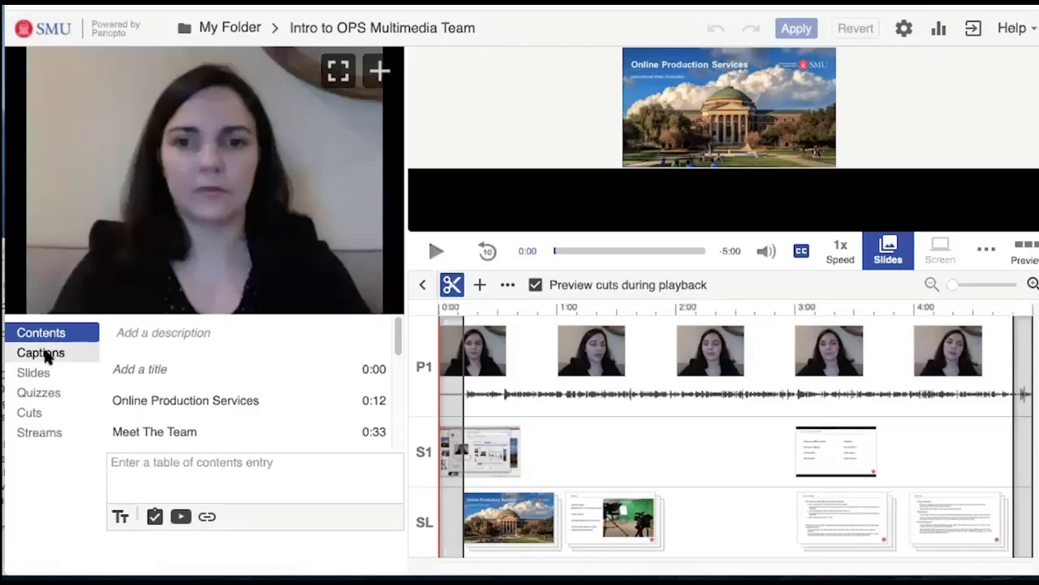
# Open the captions of the Intro to OPS Multimedia Team session and review the opening lines, including the 0:15 caption.
pyautogui.click(44, 355)
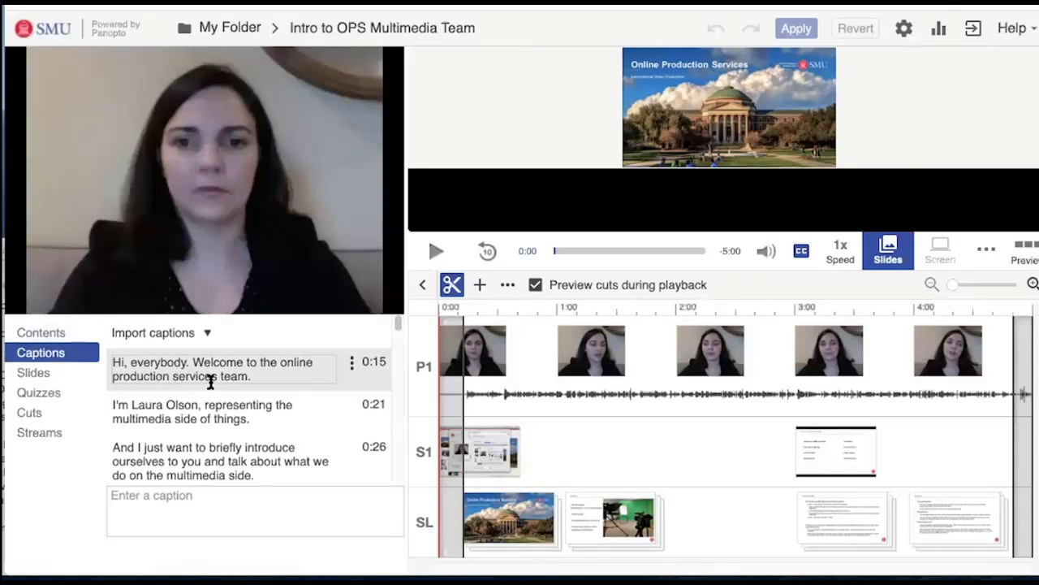
pyautogui.scroll(-2, 209, 385)
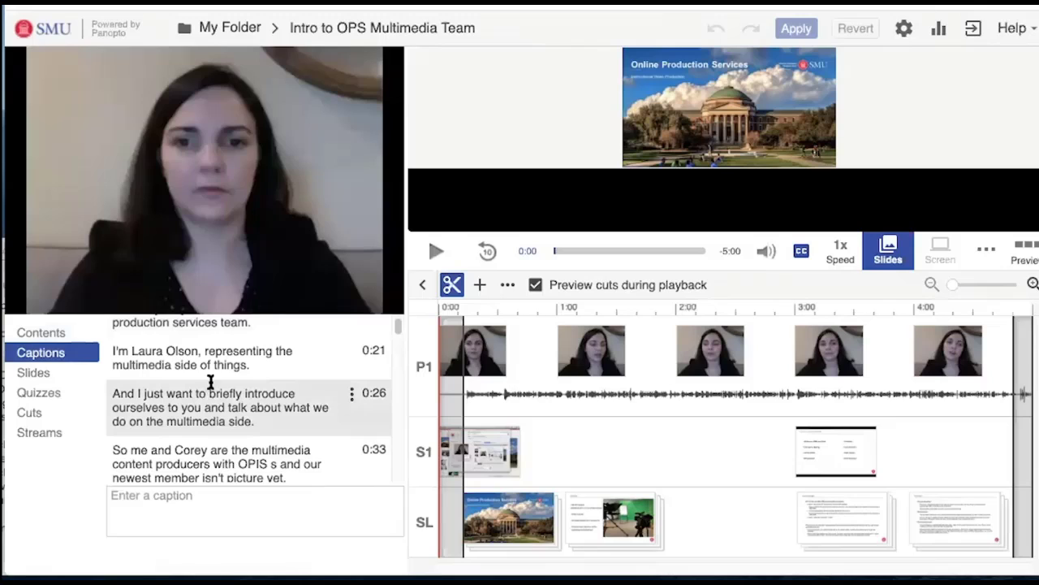
pyautogui.scroll(2, 210, 382)
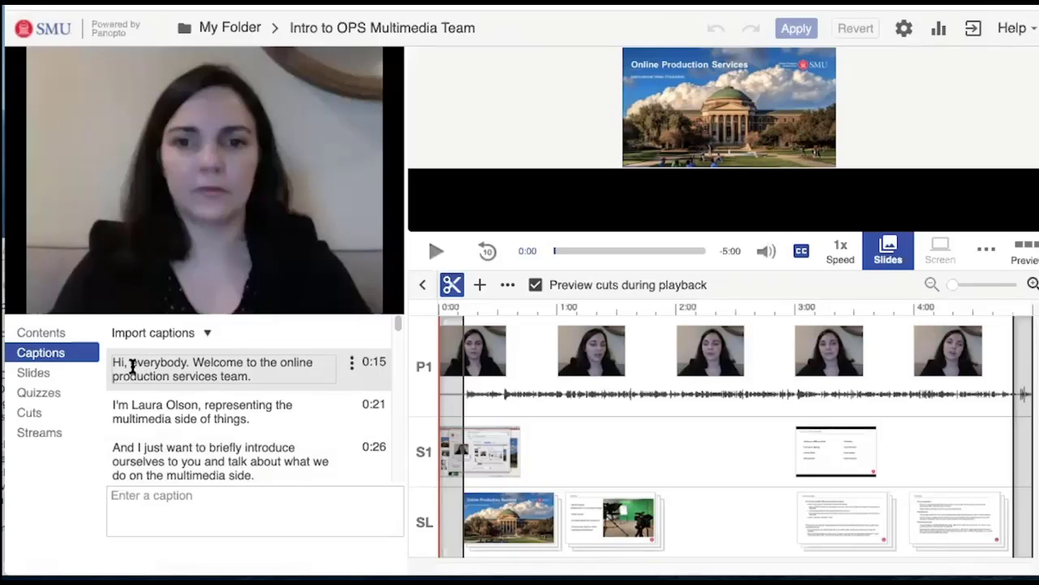
pyautogui.click(153, 368)
pyautogui.click(171, 376)
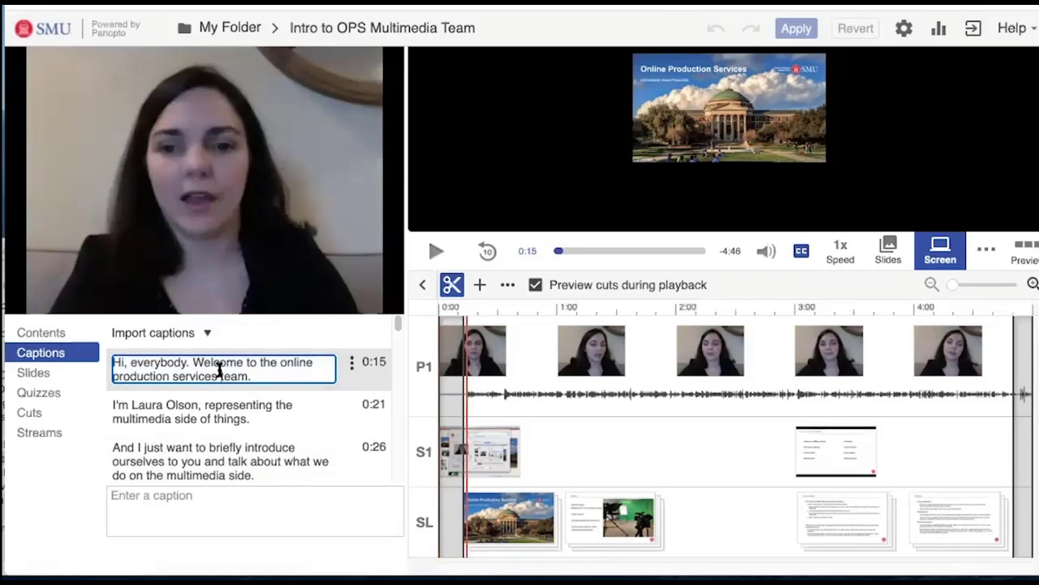
pyautogui.click(294, 370)
# Correct the spelling of the speaker's last name in the 0:21 caption by adding the missing h.
pyautogui.click(174, 412)
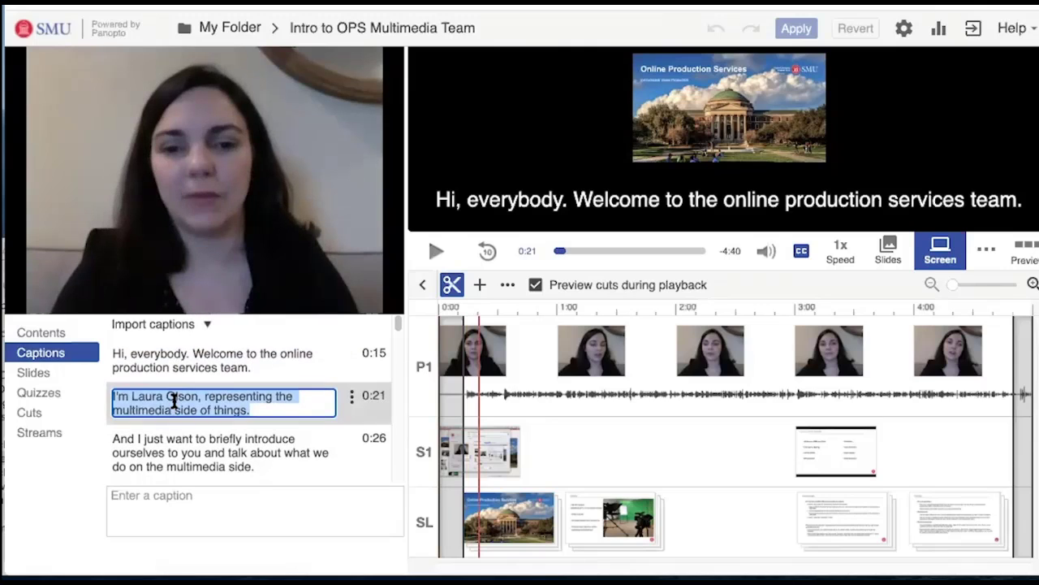
pyautogui.click(174, 401)
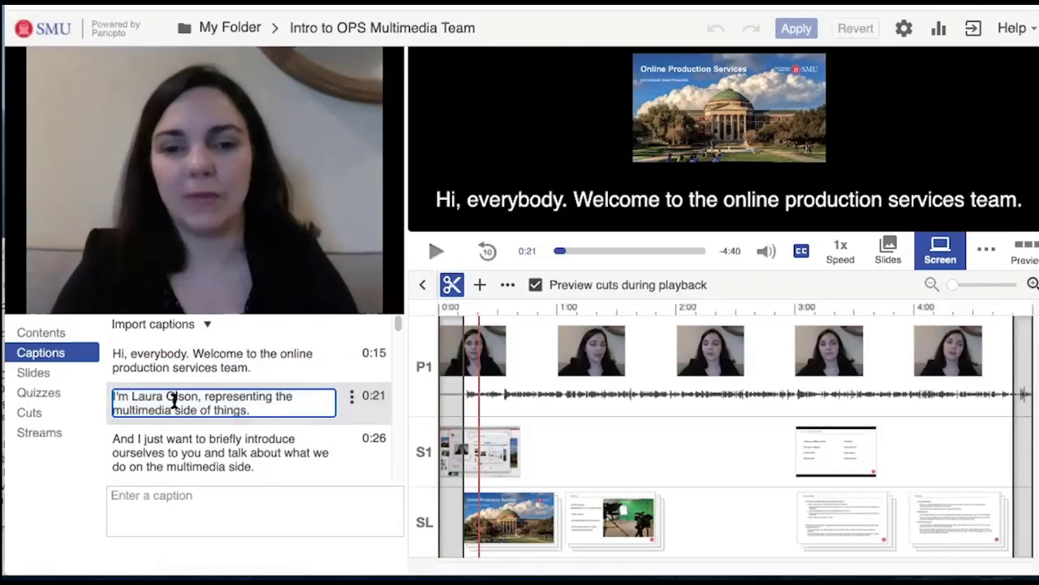
pyautogui.write('h')
pyautogui.scroll(1, 230, 383)
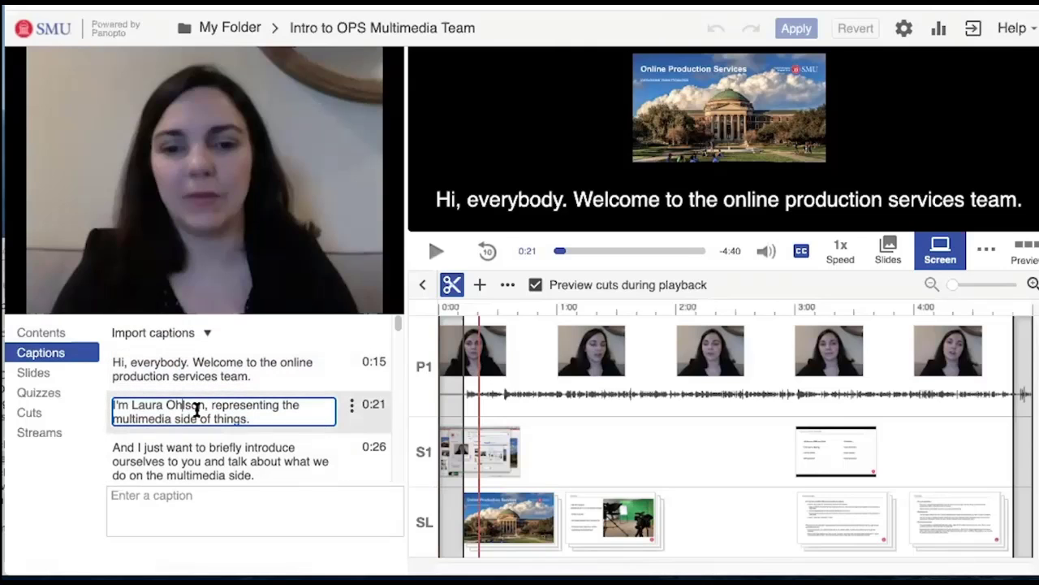
# Save the corrected 0:21 caption and play the session from that point to check it in the video.
pyautogui.scroll(-1, 263, 414)
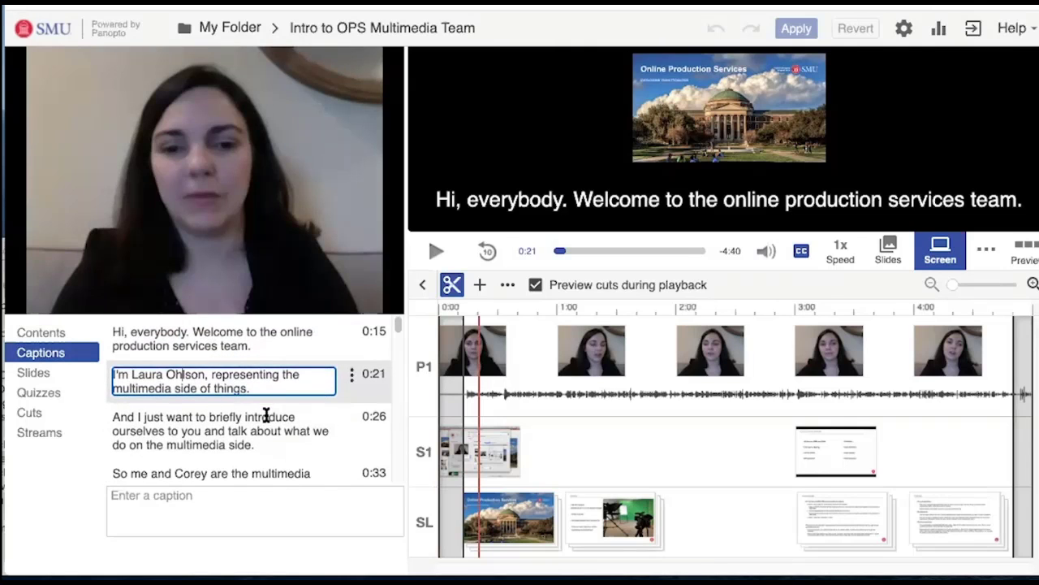
pyautogui.scroll(-1, 260, 426)
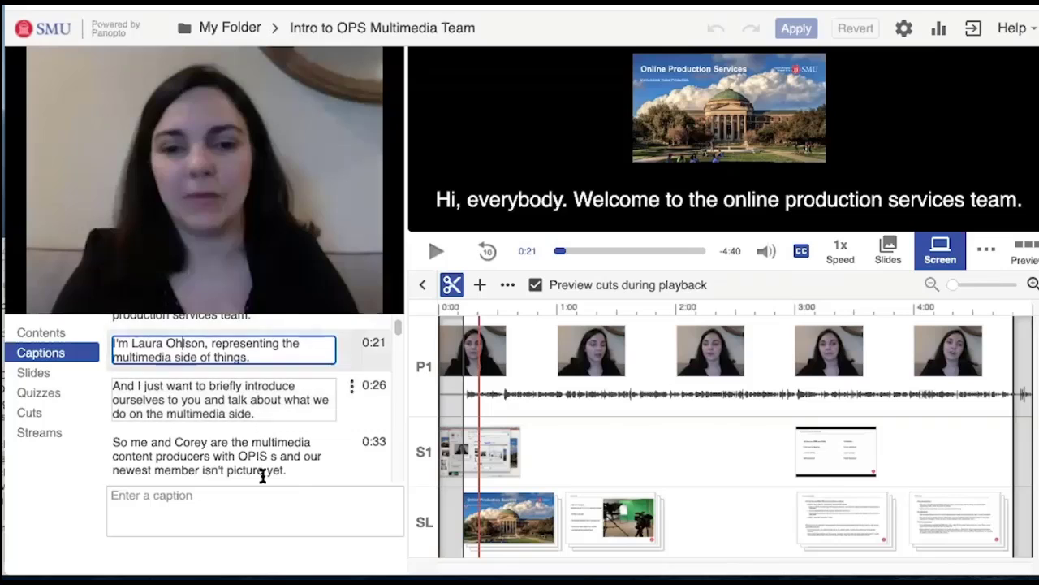
pyautogui.press('Return')
pyautogui.click(436, 251)
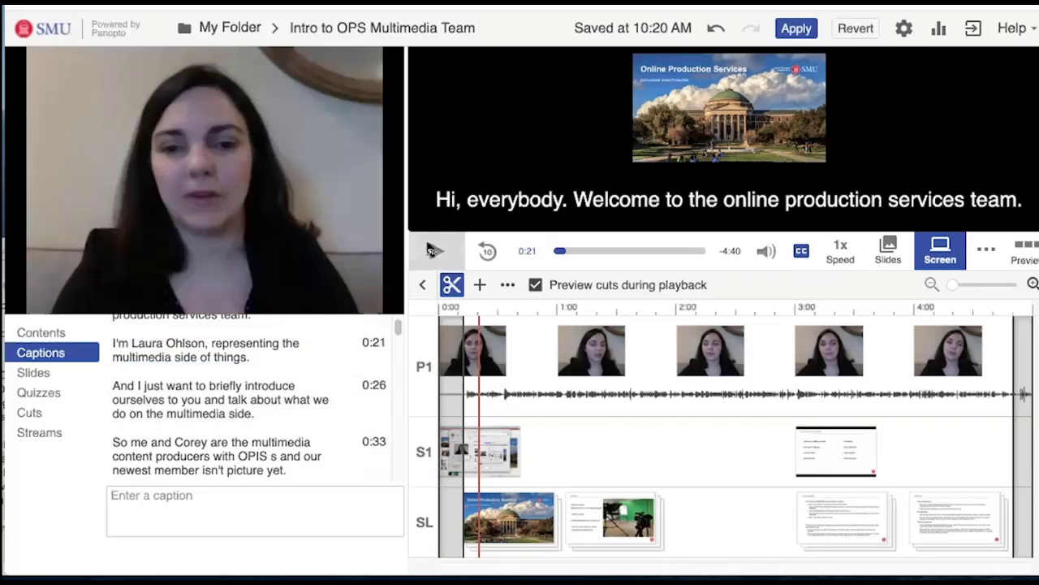
pyautogui.scroll(2, 242, 378)
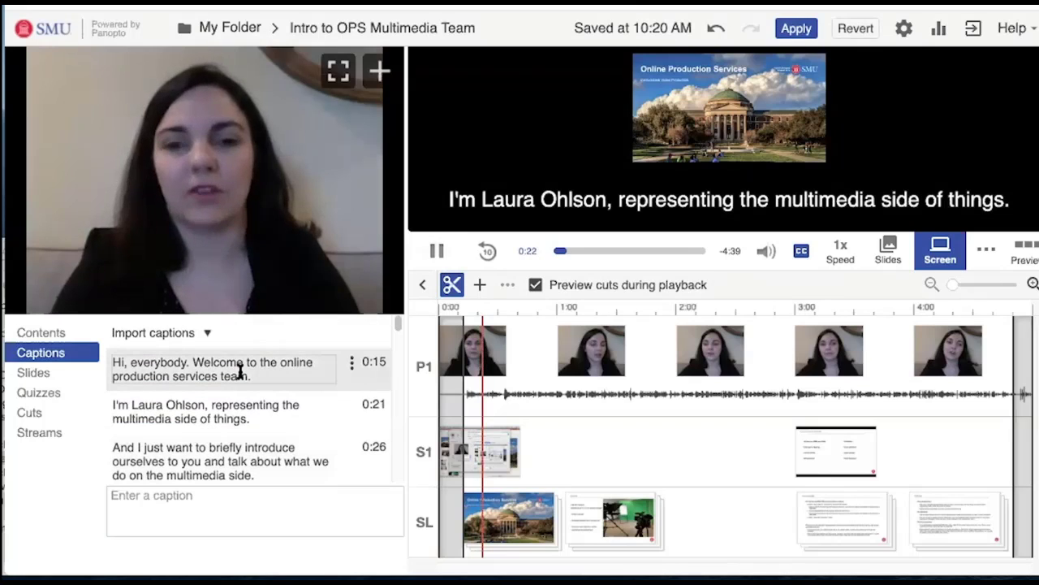
pyautogui.click(436, 251)
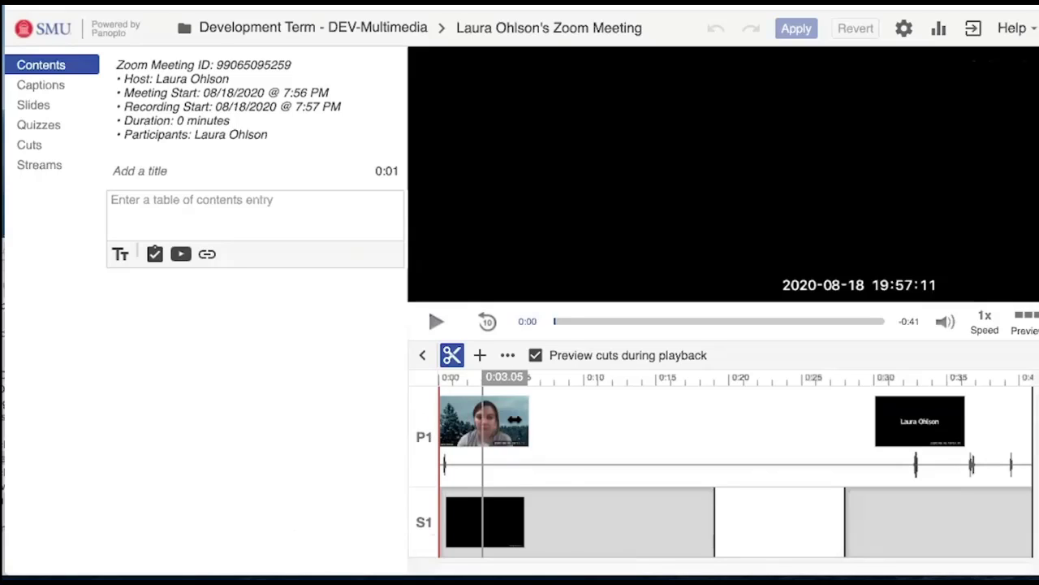
# Cut the section from about 0:02 to 0:05 out of the Zoom meeting recording.
pyautogui.moveTo(468, 419); pyautogui.dragTo(515, 419)
pyautogui.click(569, 432)
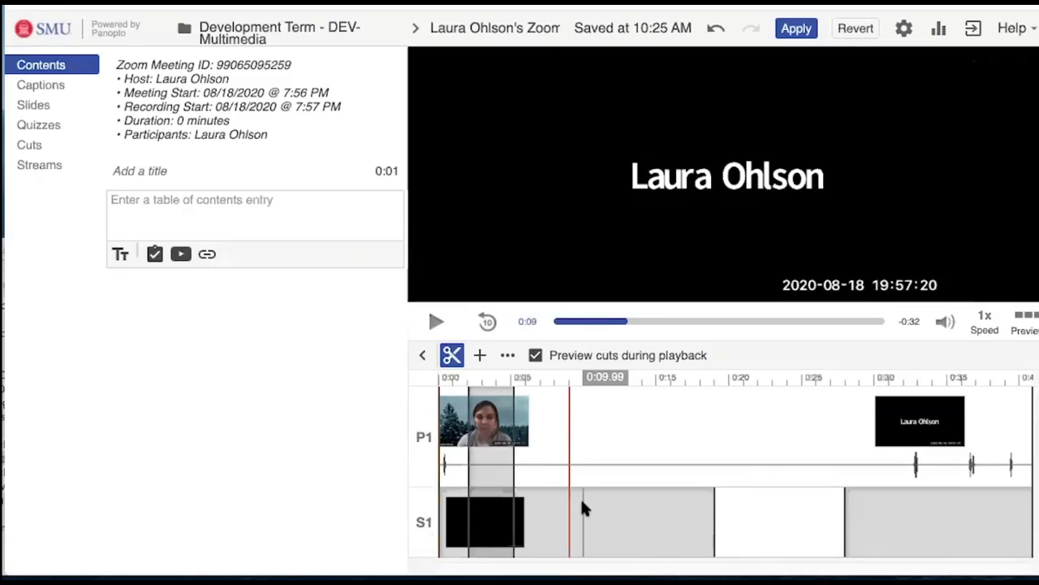
pyautogui.click(583, 509)
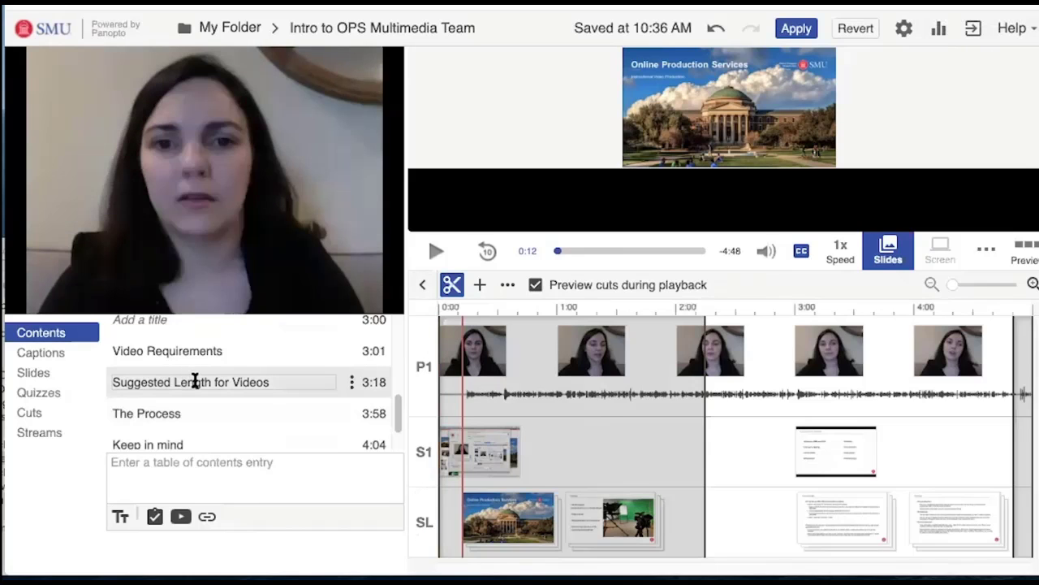
# In the Intro to OPS Multimedia Team contents, visit Meet The Team, What Do We Do?, OPS Studio and Examples of How You Can Use Multimedia.
pyautogui.scroll(5, 186, 378)
pyautogui.click(195, 379)
pyautogui.scroll(-3, 198, 385)
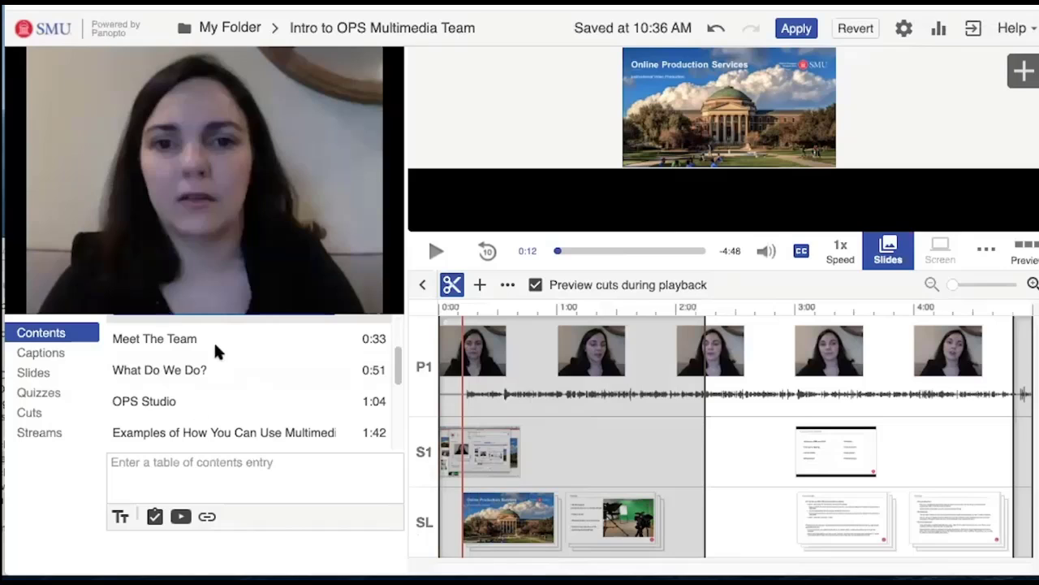
pyautogui.click(146, 339)
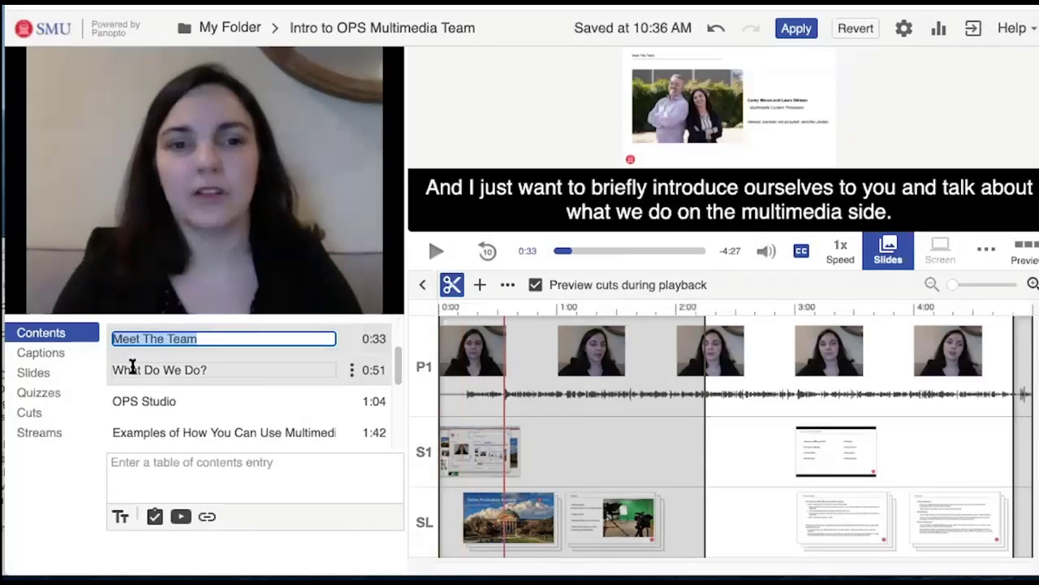
pyautogui.click(132, 370)
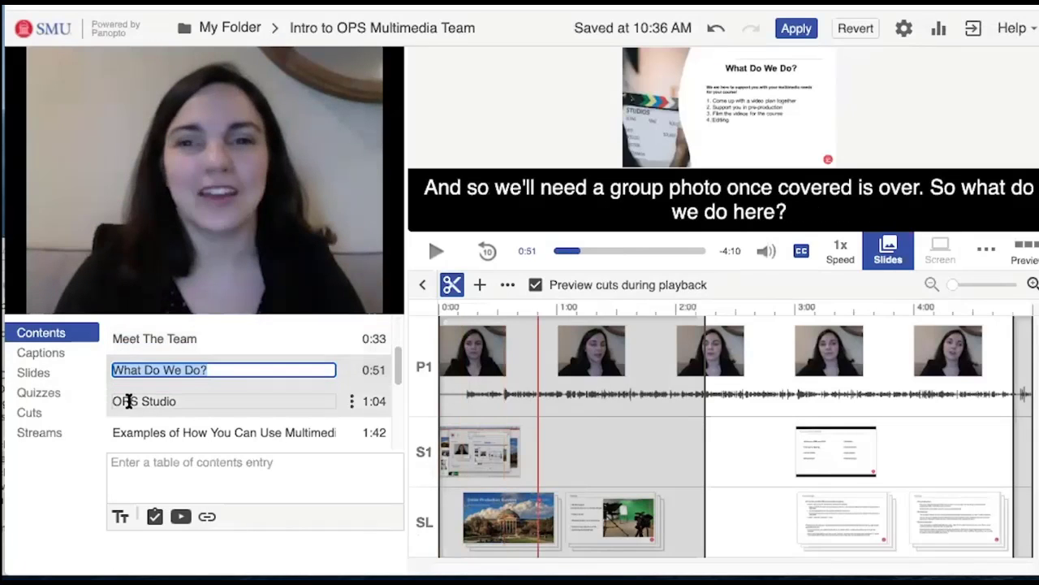
pyautogui.click(118, 400)
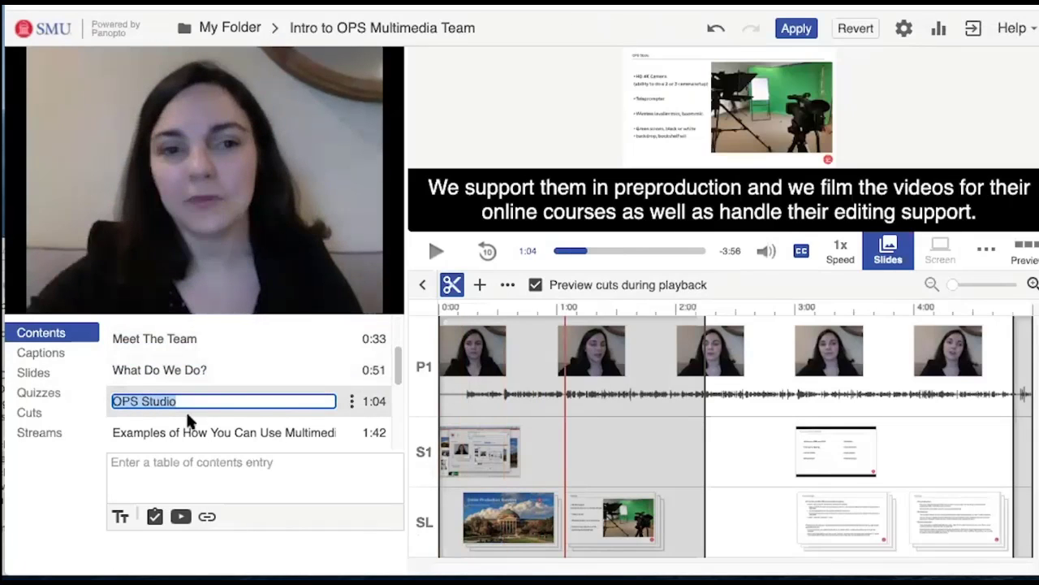
pyautogui.click(178, 432)
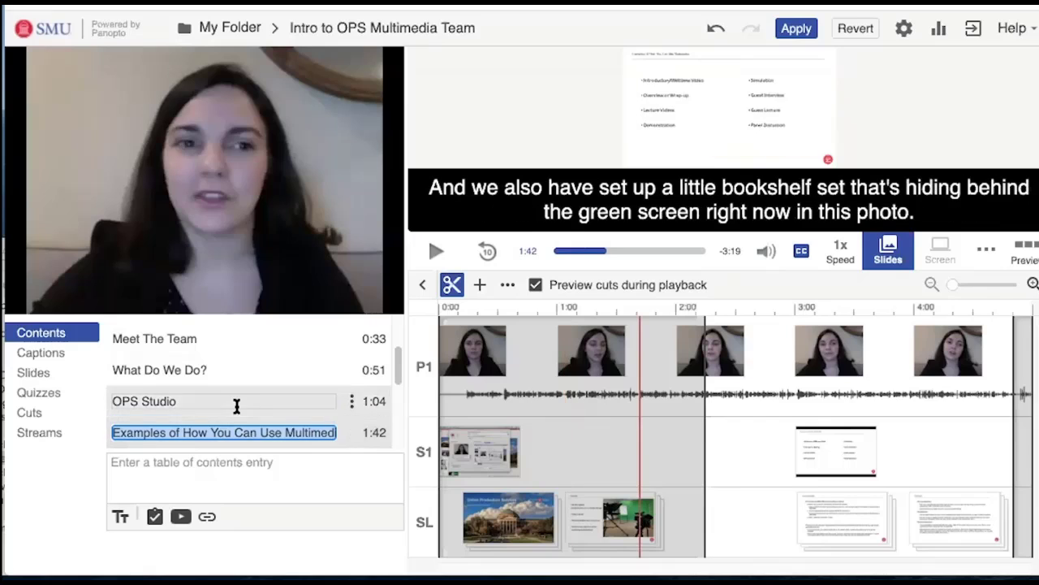
# Visit the Video Requirements and The Process contents entries, and review the full list of section titles from beginning to end.
pyautogui.scroll(-1, 236, 406)
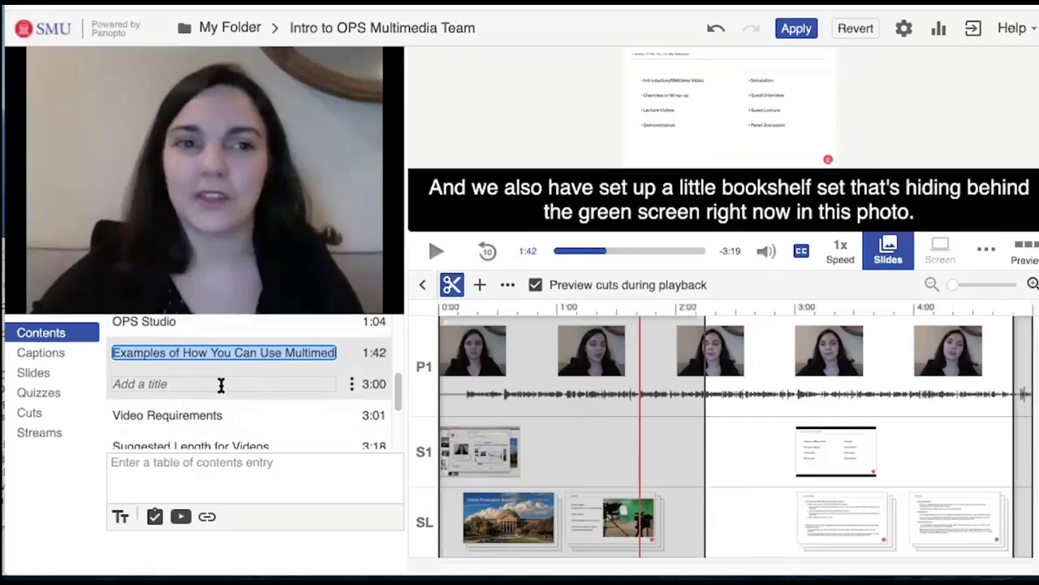
pyautogui.click(203, 416)
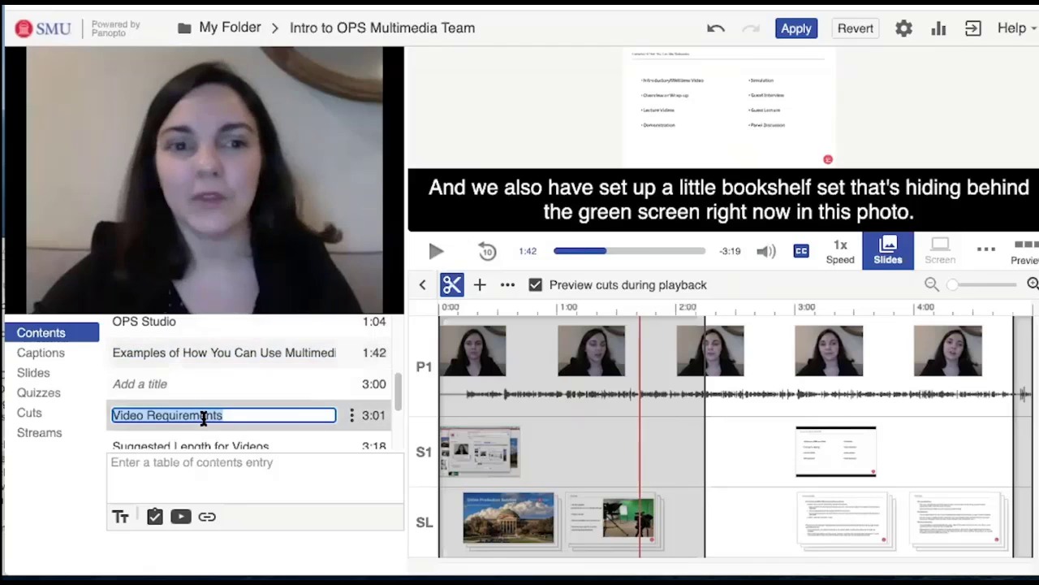
pyautogui.scroll(-1, 267, 413)
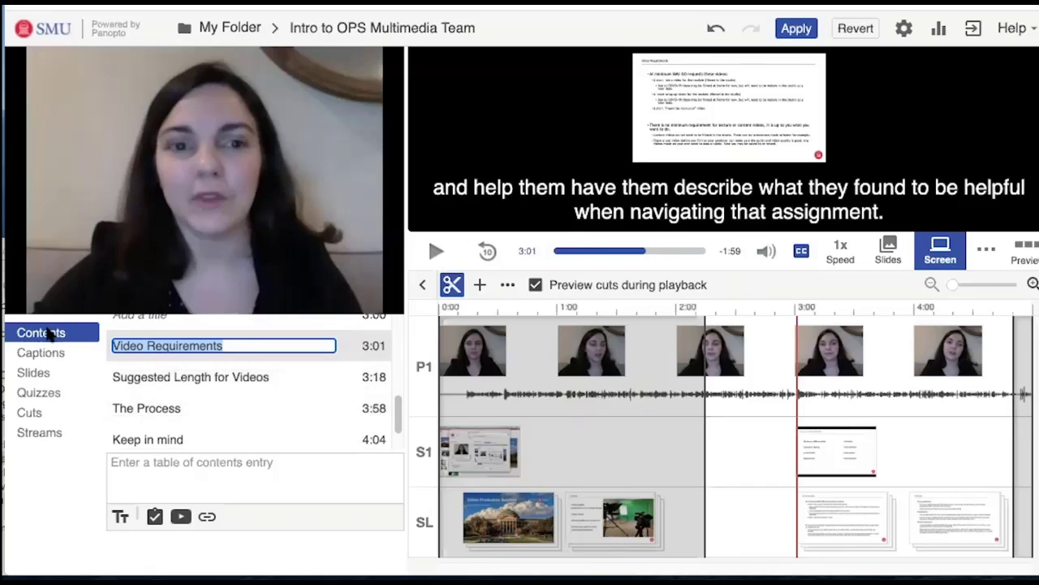
pyautogui.click(167, 408)
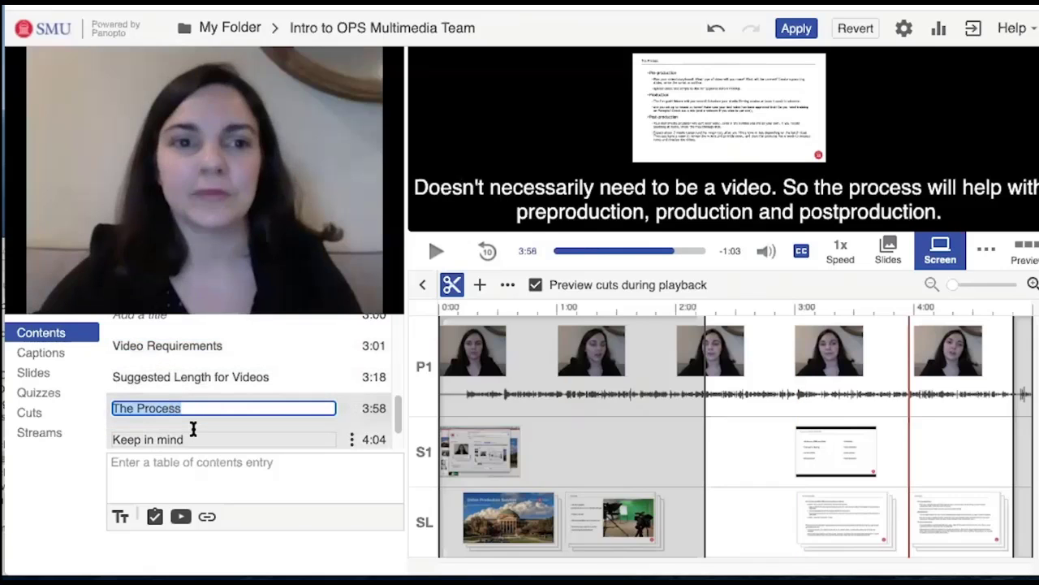
pyautogui.scroll(-1, 193, 429)
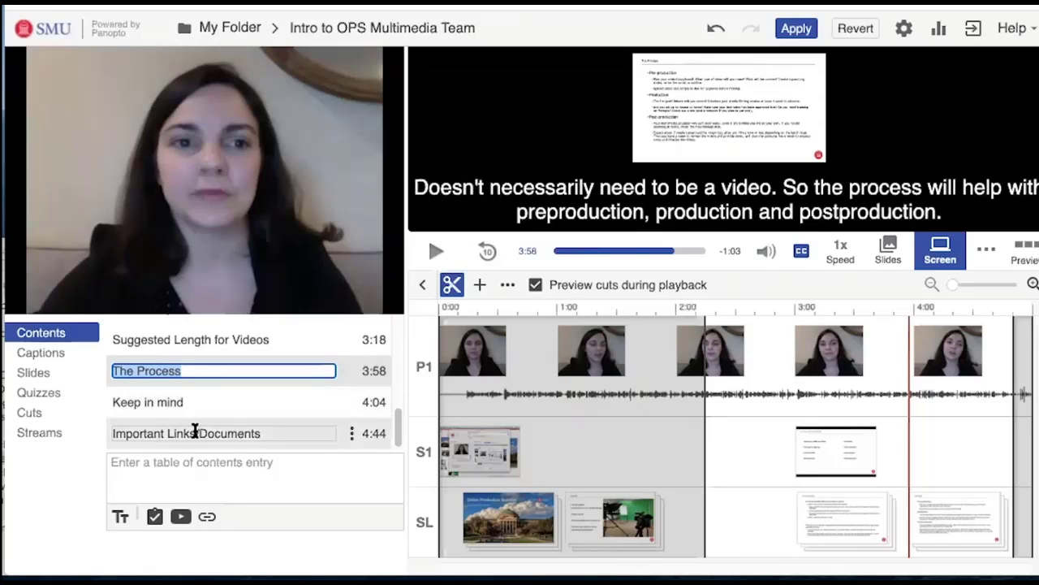
pyautogui.scroll(5, 218, 380)
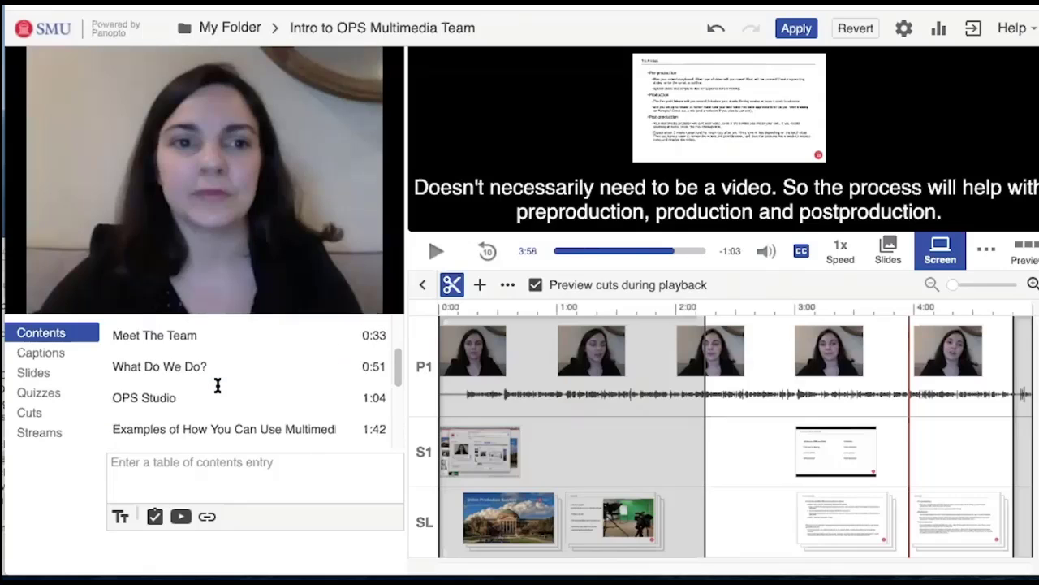
pyautogui.scroll(2, 221, 381)
pyautogui.scroll(-3, 197, 402)
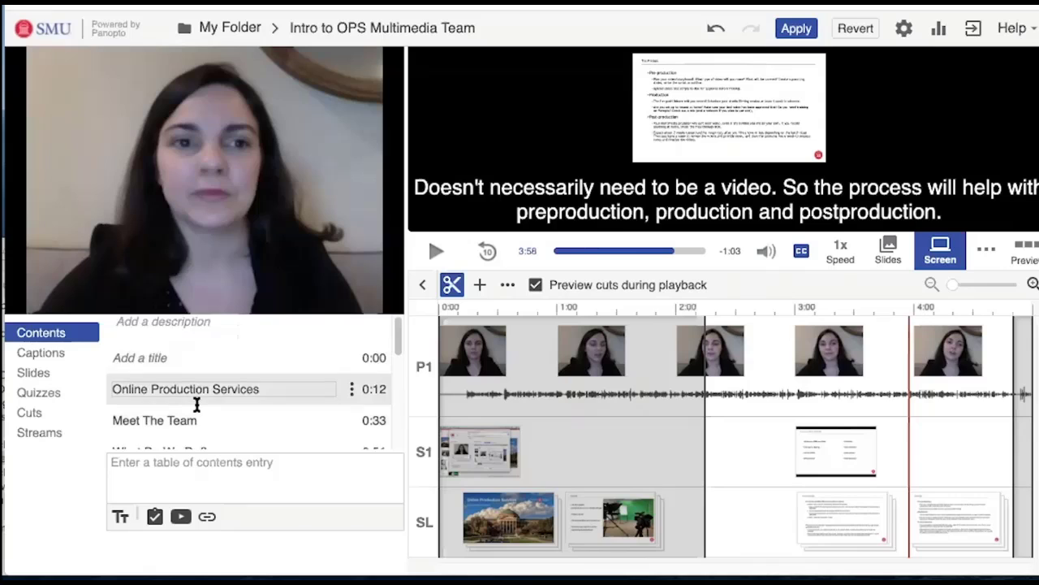
pyautogui.scroll(-3, 197, 404)
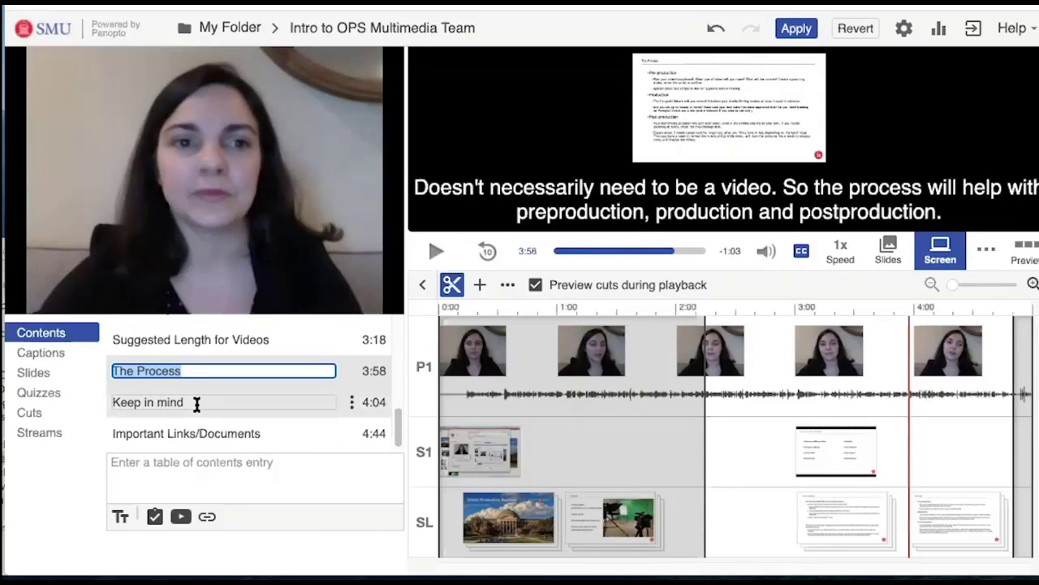
pyautogui.scroll(5, 196, 404)
pyautogui.scroll(-1, 197, 403)
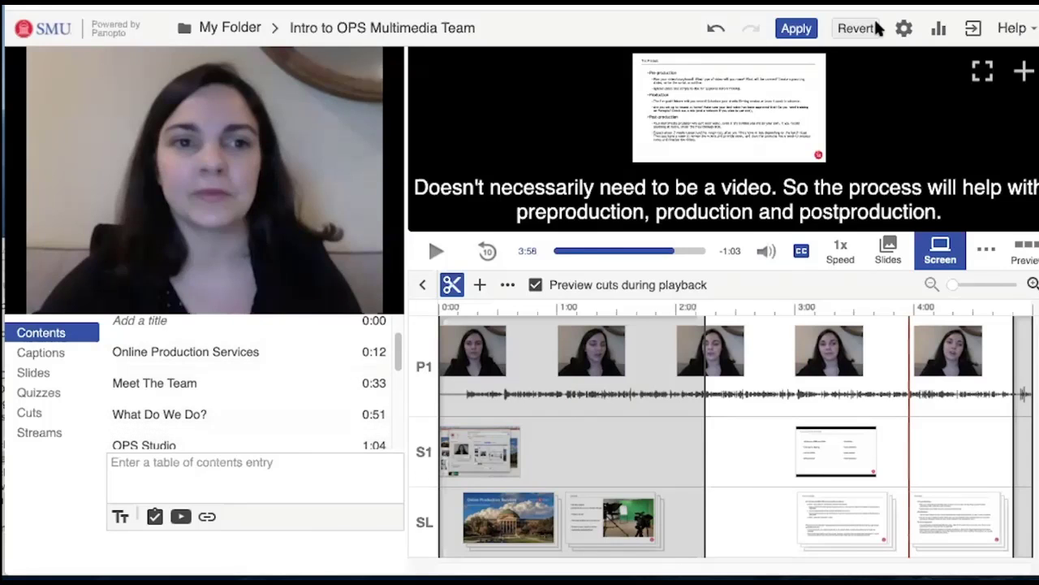
# Permanently remove the [SCREEN] stream in the session's stream settings, close the settings and reload the editor.
pyautogui.click(904, 31)
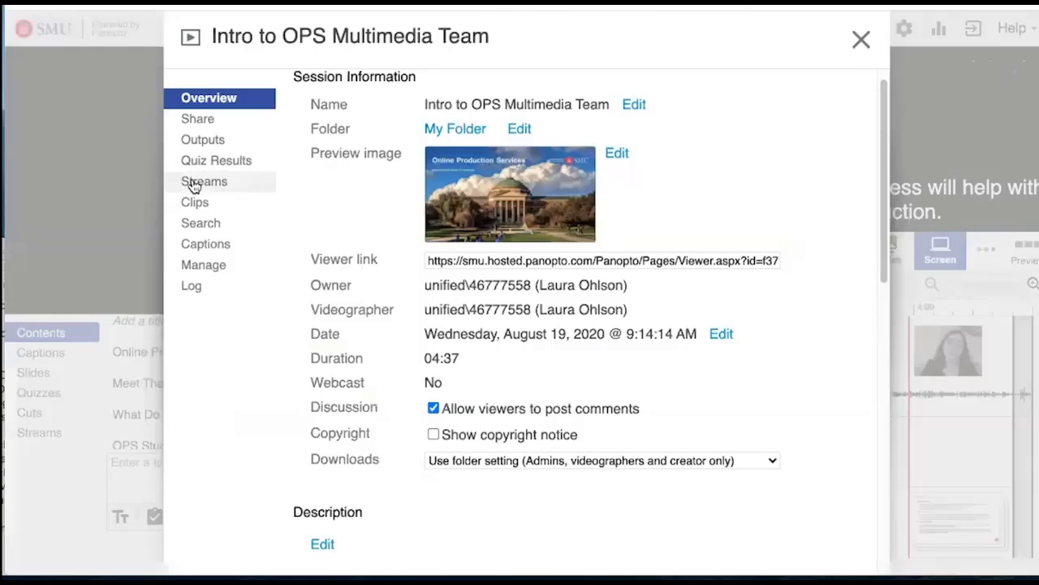
pyautogui.click(195, 183)
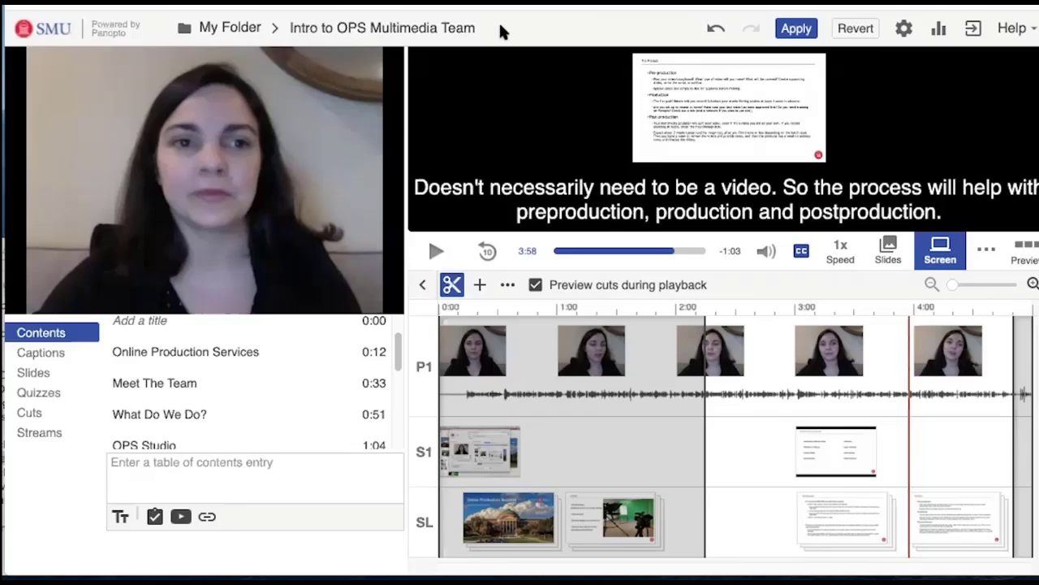
pyautogui.click(501, 28)
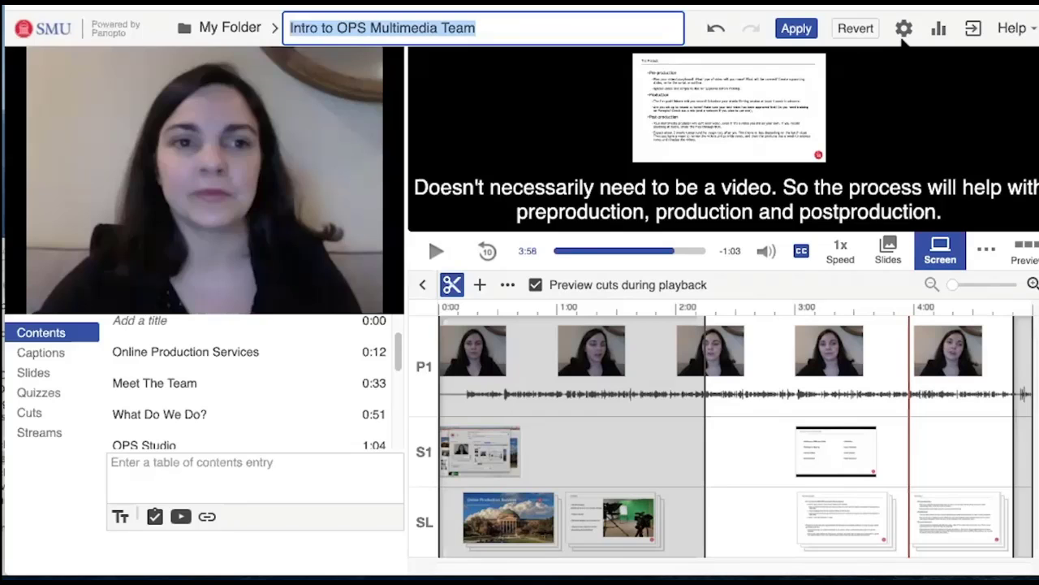
pyautogui.click(904, 30)
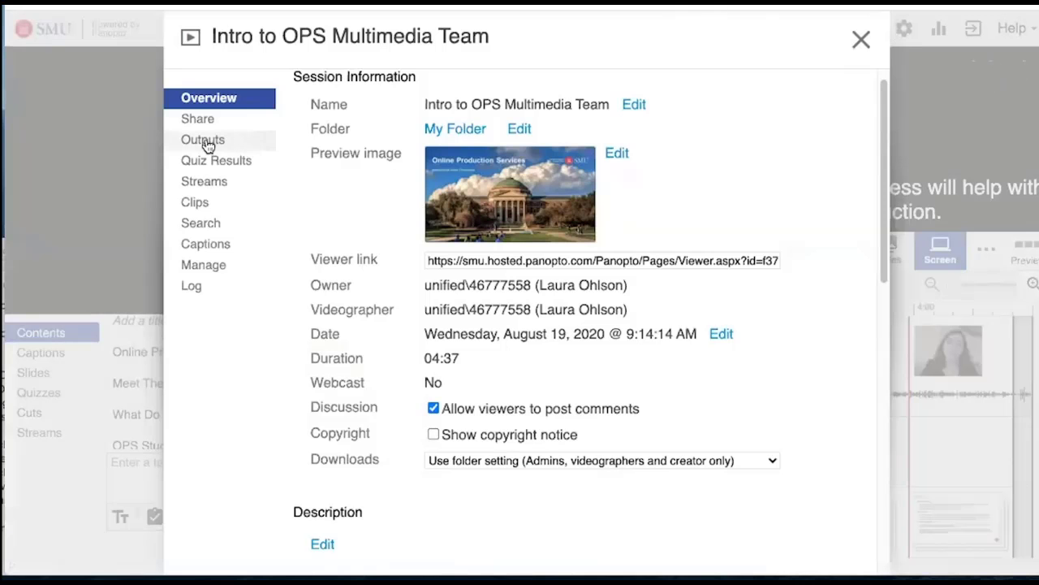
pyautogui.click(189, 183)
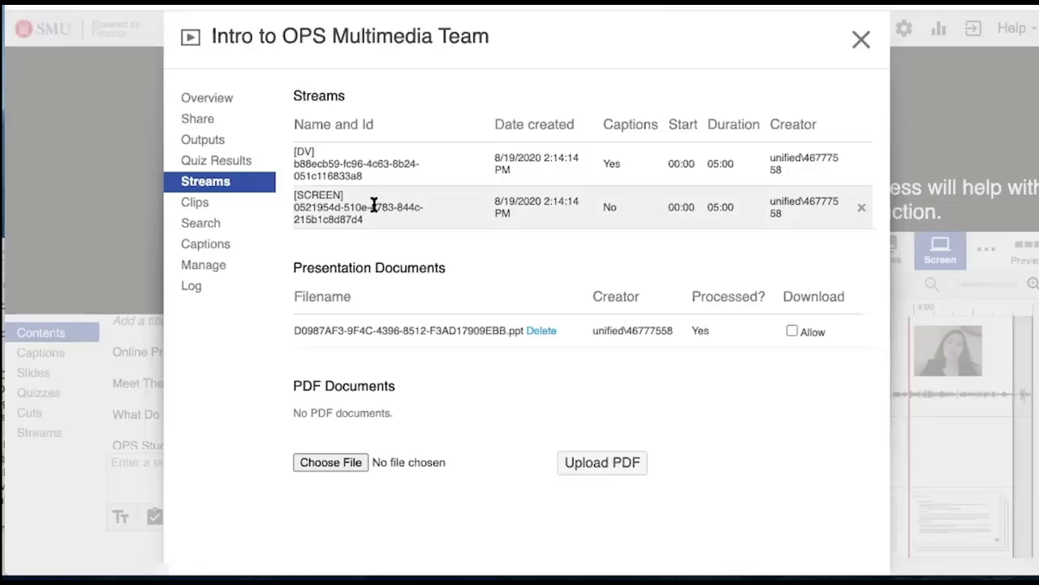
pyautogui.click(860, 207)
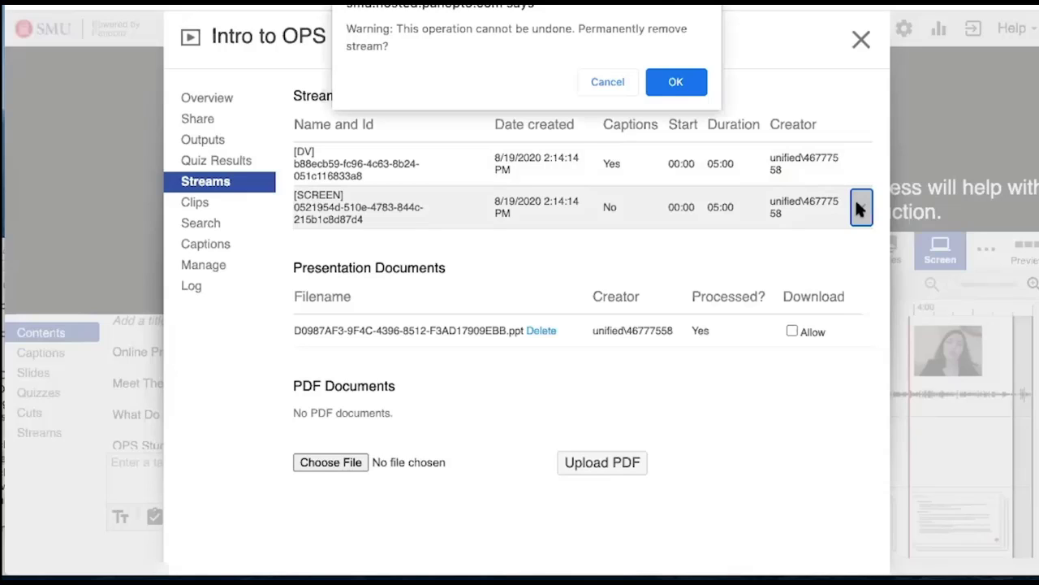
pyautogui.click(674, 85)
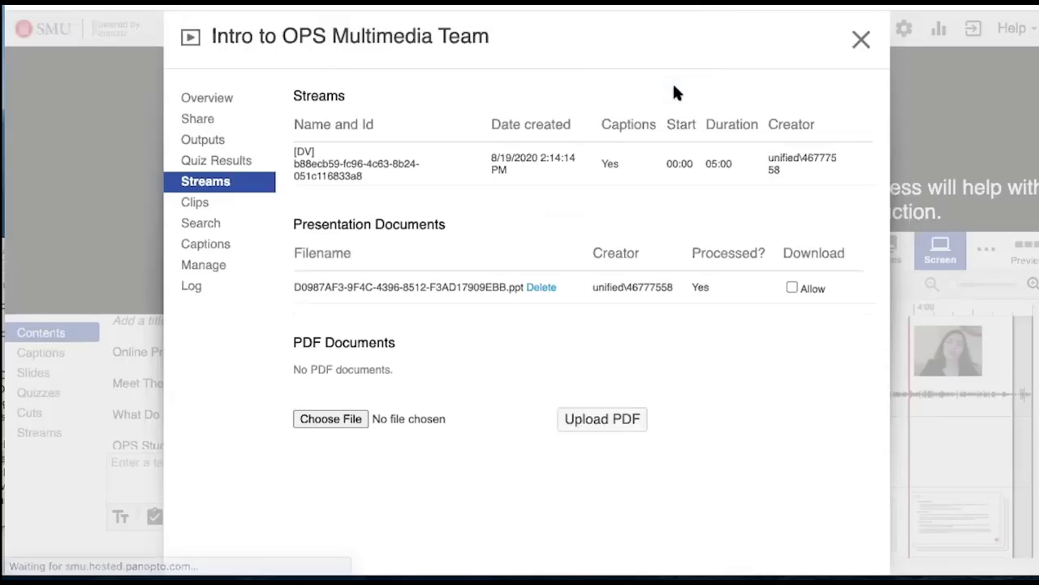
pyautogui.click(863, 45)
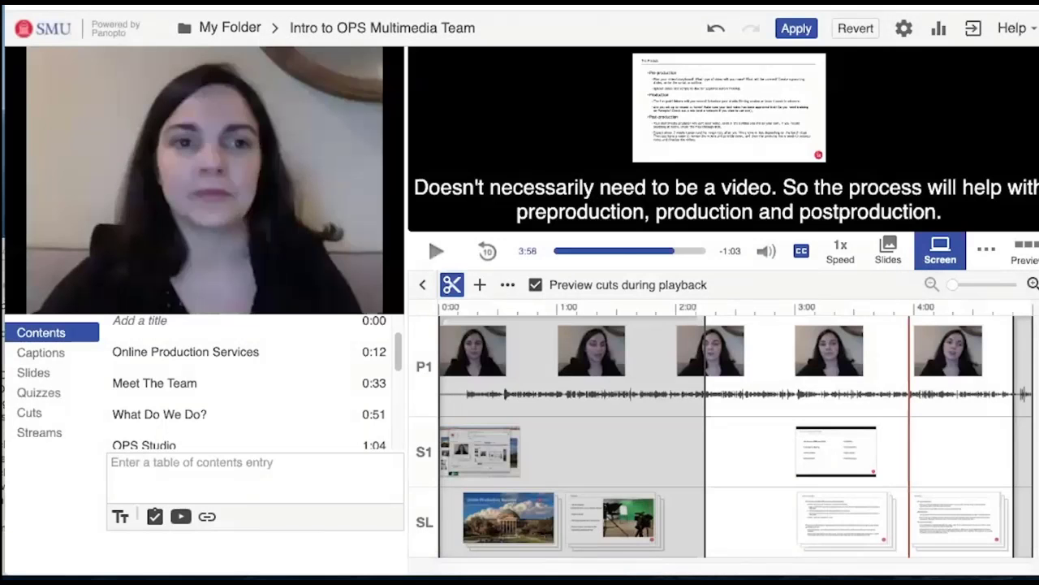
pyautogui.click(121, 4)
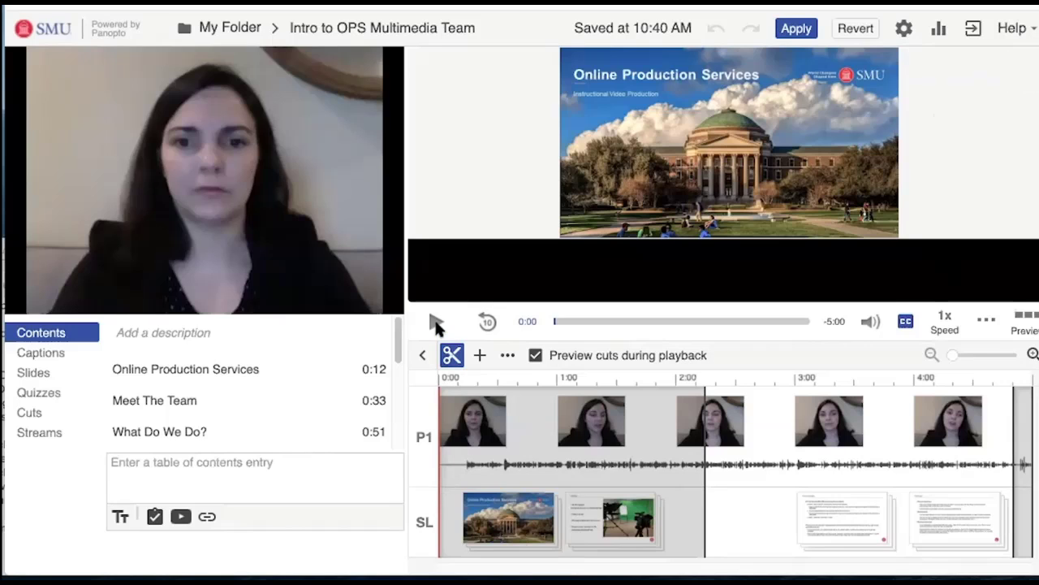
# Play the session past its opening cut to check the slides and captions, and return to the session's viewer page.
pyautogui.click(436, 323)
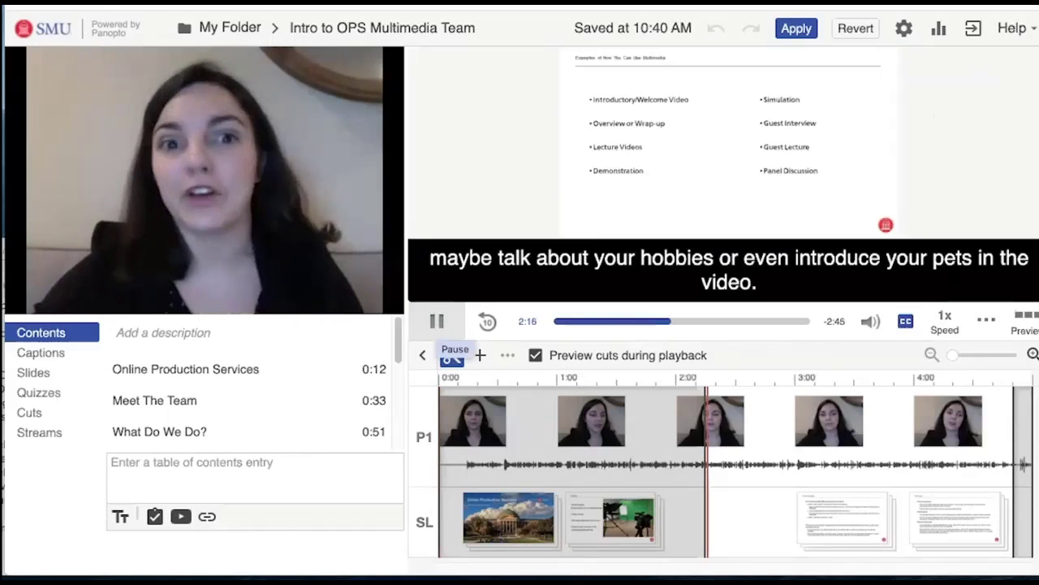
pyautogui.click(438, 323)
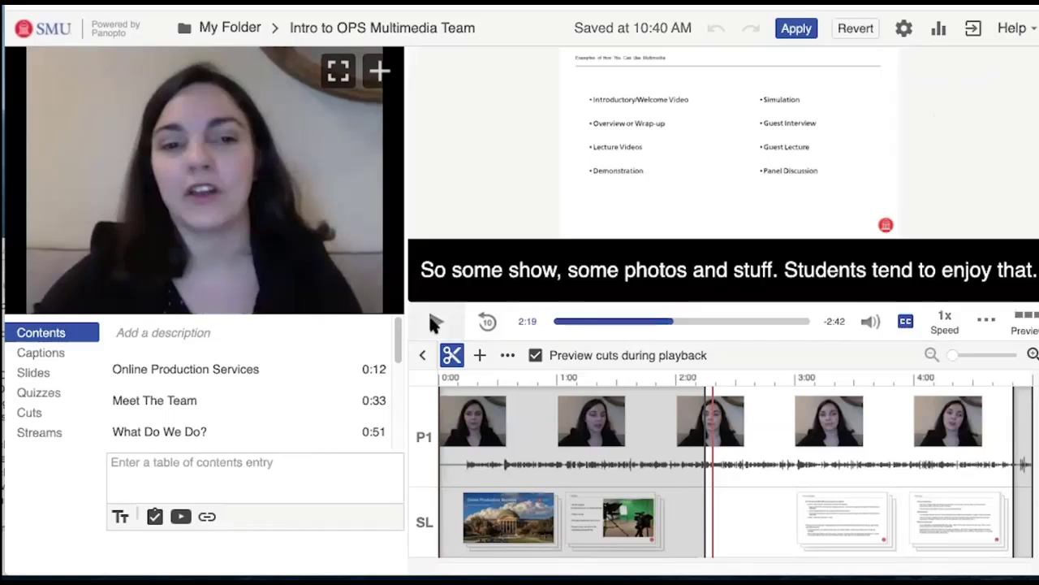
pyautogui.click(436, 321)
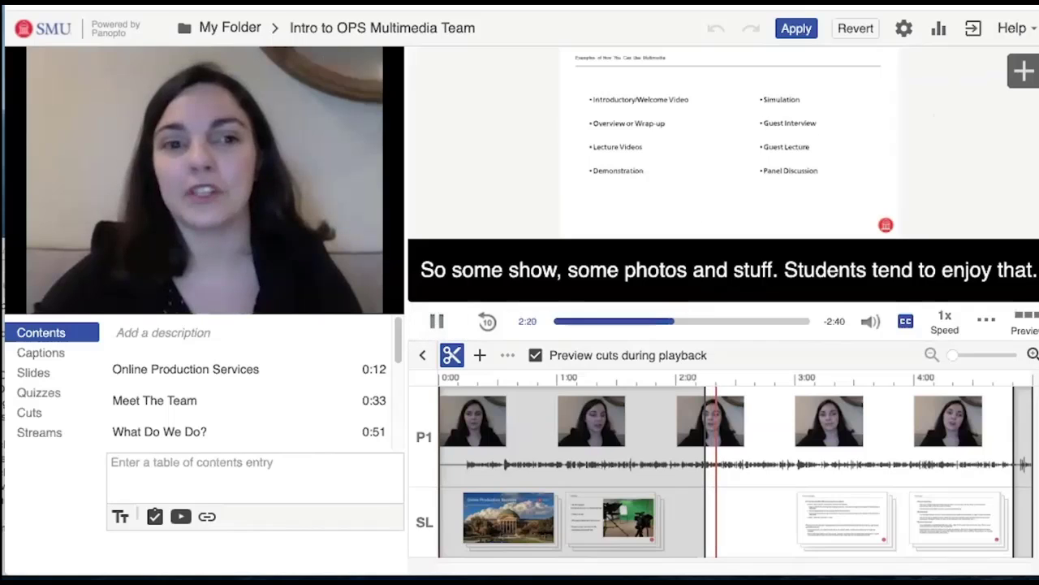
pyautogui.click(437, 322)
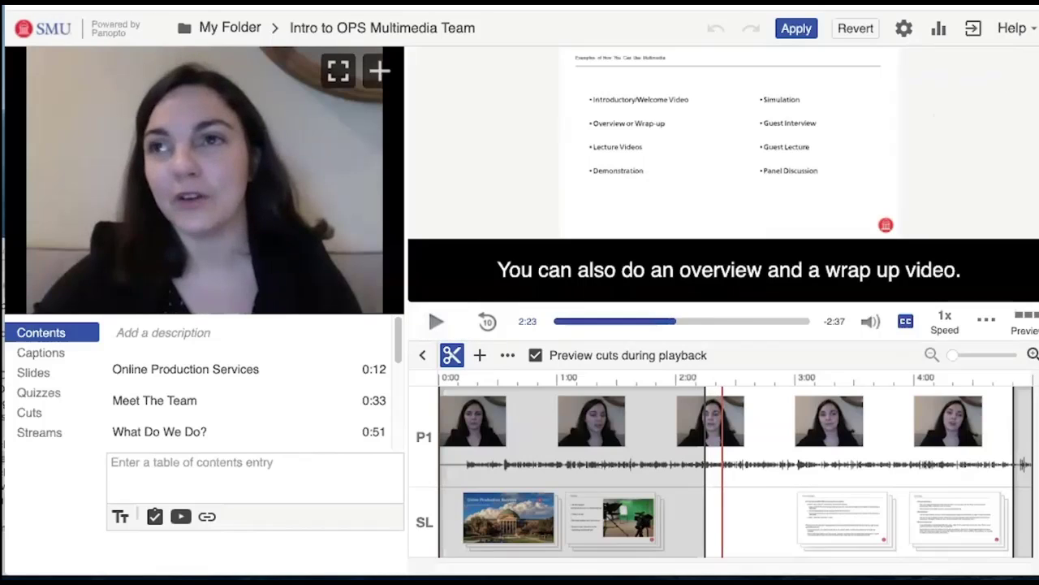
pyautogui.press('super+Left')
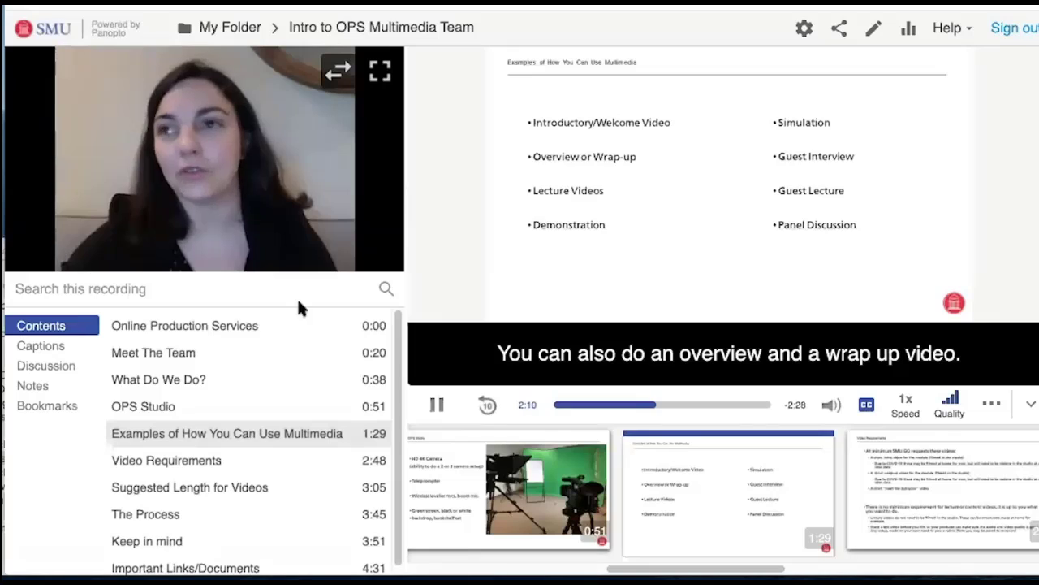
# Pause the session and jump through its slide thumbnails to Video Requirements, Suggested Length for Videos and The Process.
pyautogui.click(436, 404)
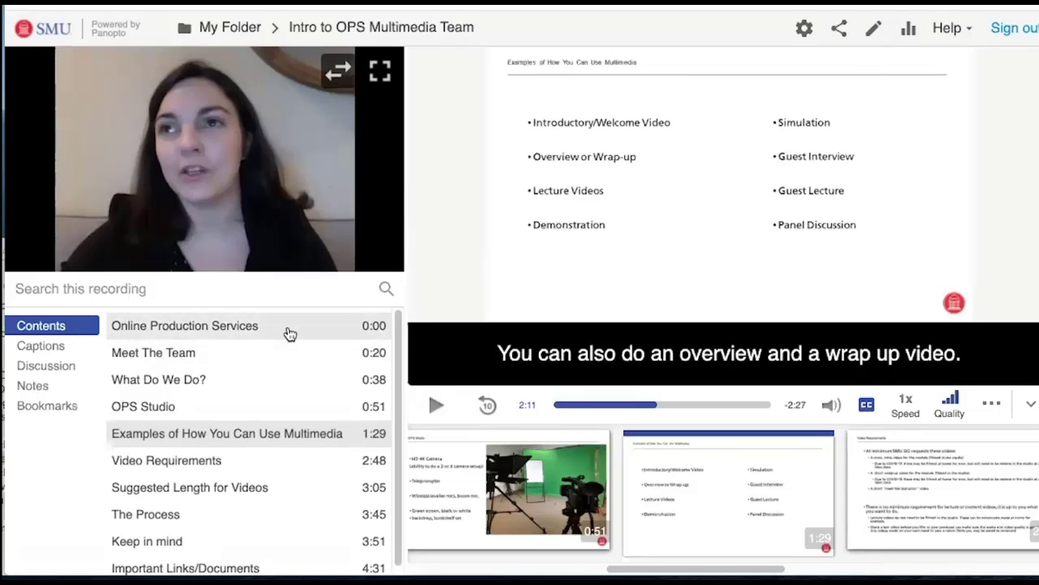
pyautogui.scroll(-1, 228, 447)
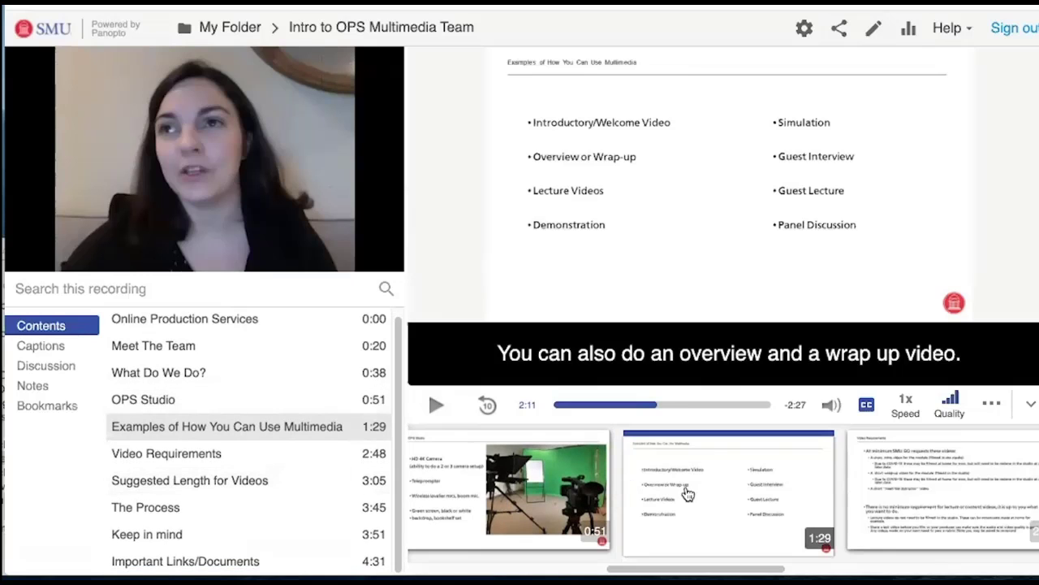
pyautogui.click(725, 492)
pyautogui.click(927, 480)
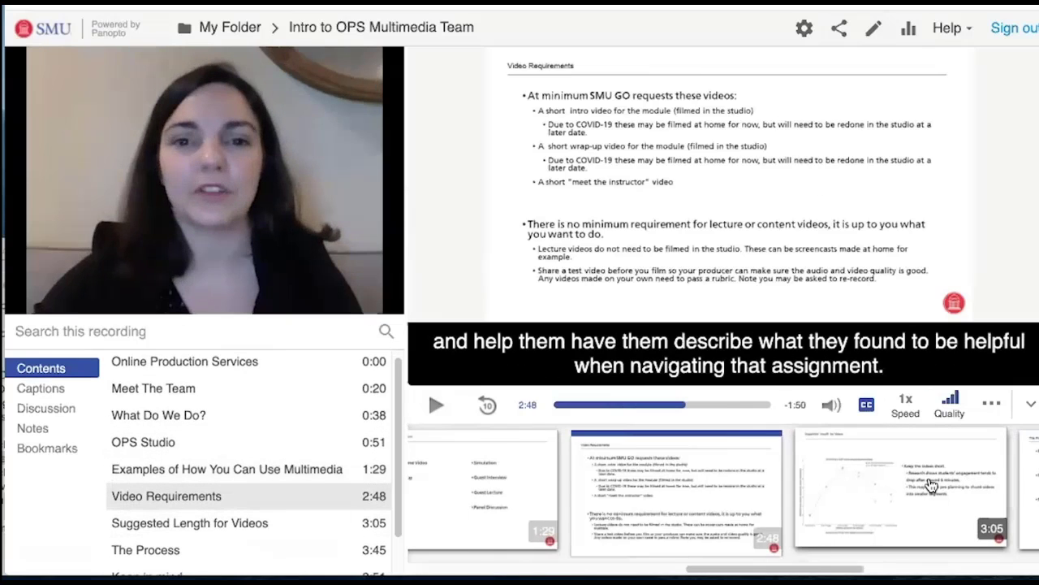
pyautogui.click(926, 479)
pyautogui.click(1003, 480)
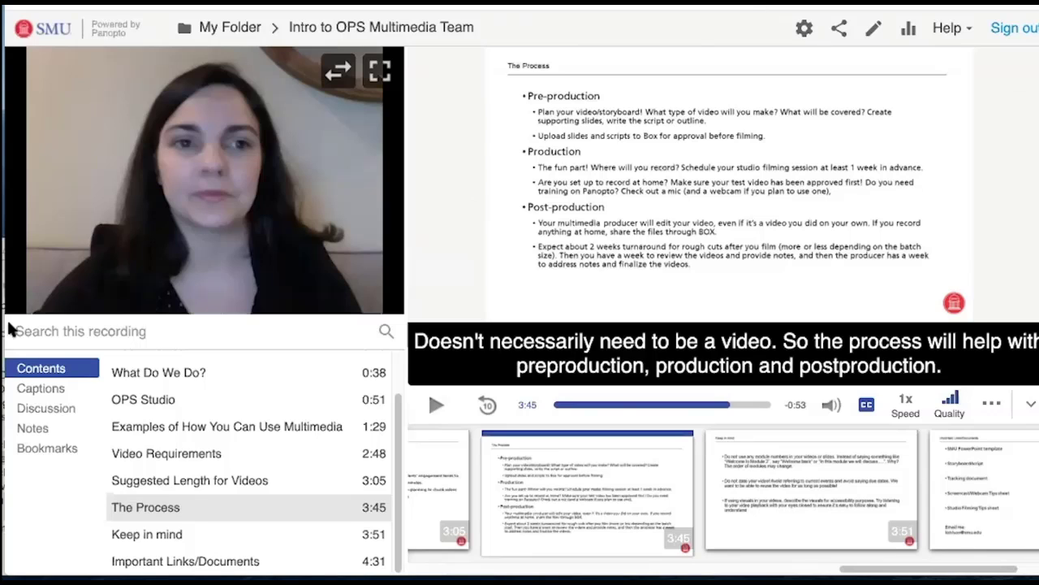
# Display the session's captions in the viewer and read through the time-stamped transcript from the opening line to around 2:49.
pyautogui.click(30, 391)
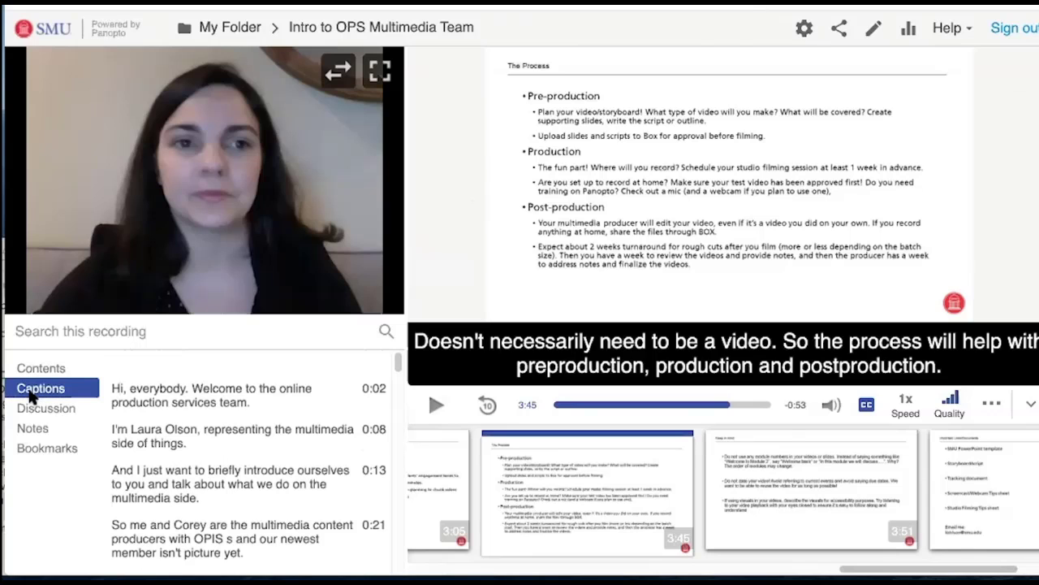
pyautogui.scroll(-1, 203, 405)
pyautogui.scroll(-1, 203, 405)
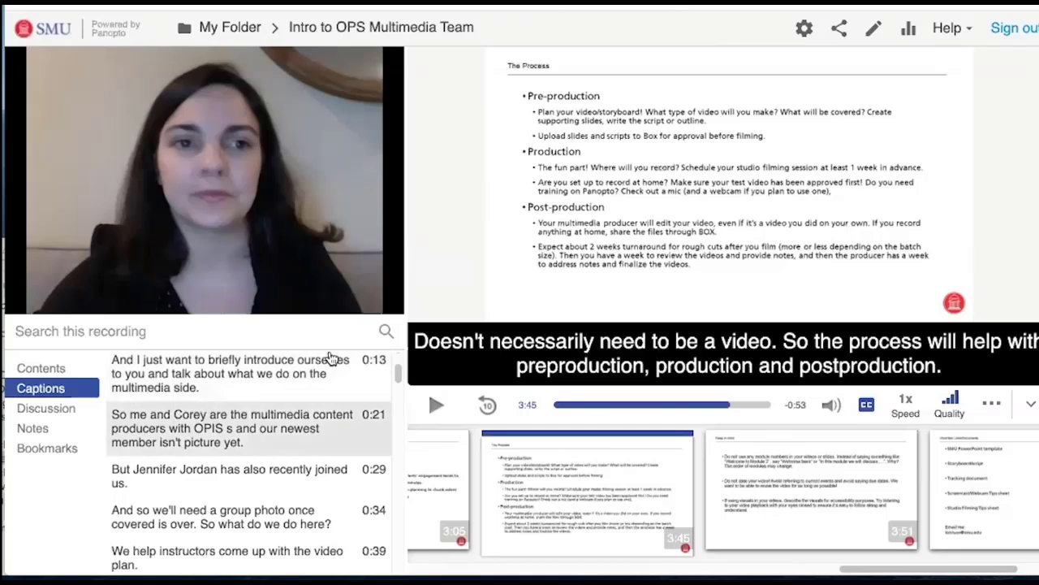
pyautogui.scroll(-1, 253, 446)
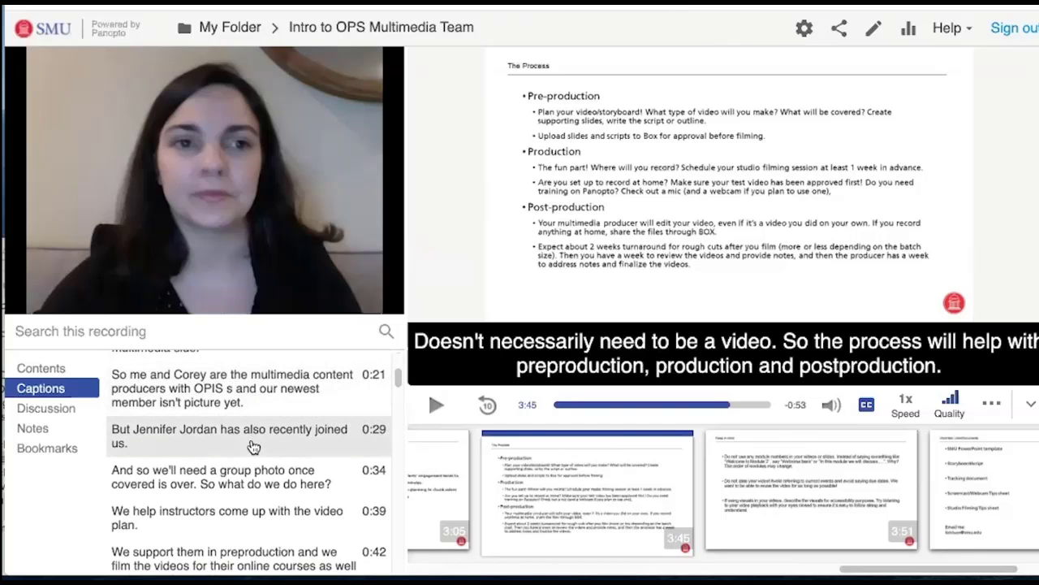
pyautogui.scroll(-1, 253, 447)
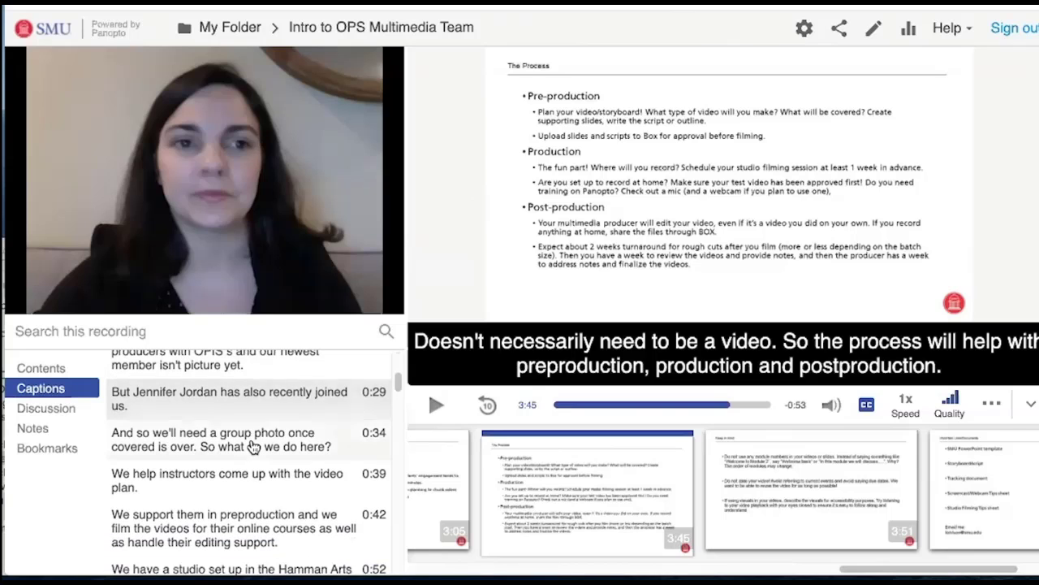
pyautogui.scroll(4, 254, 447)
pyautogui.scroll(-6, 253, 447)
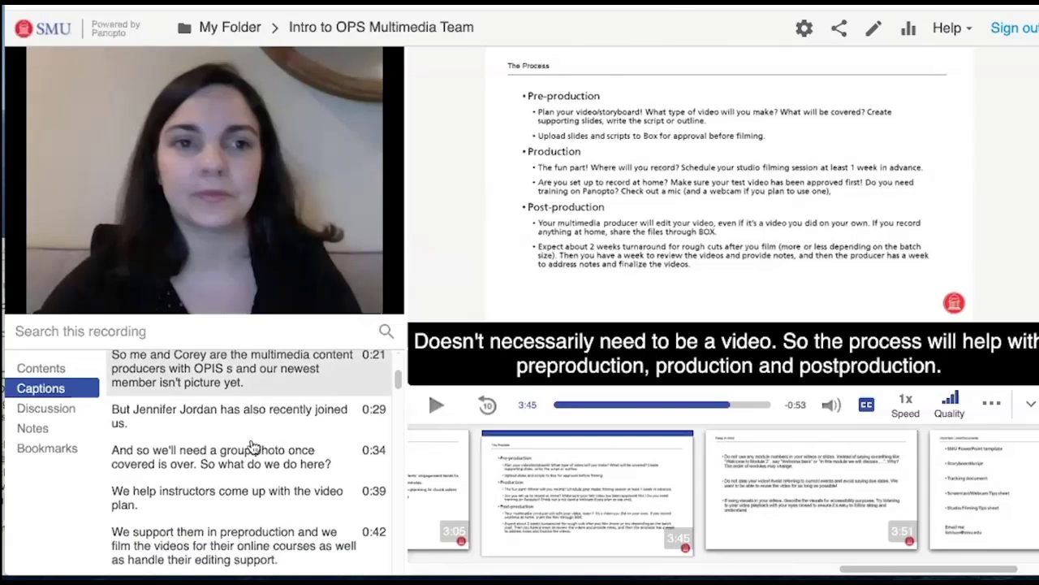
pyautogui.scroll(-5, 253, 447)
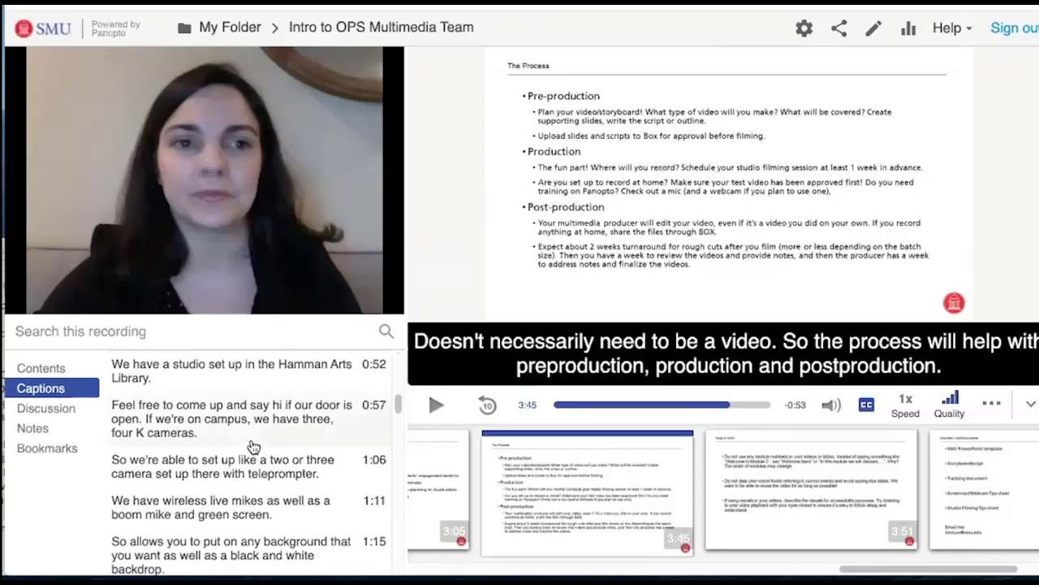
pyautogui.scroll(-4, 253, 446)
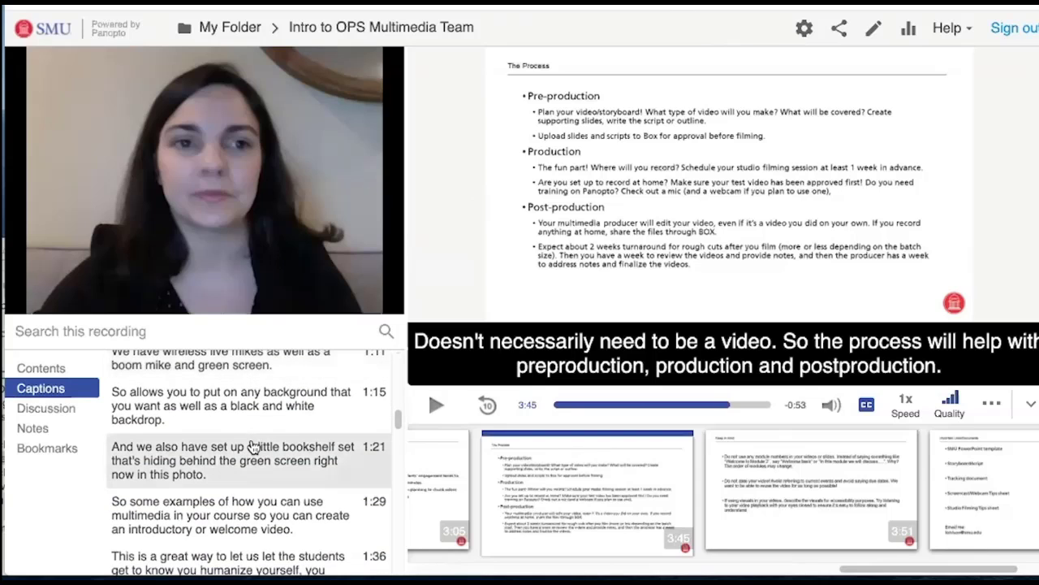
pyautogui.click(109, 328)
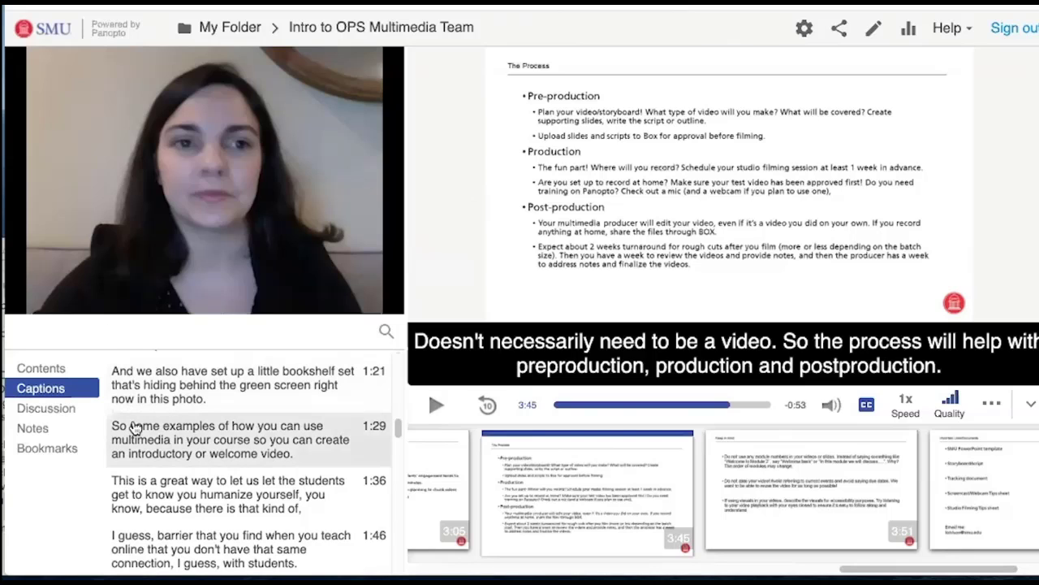
pyautogui.scroll(-4, 132, 428)
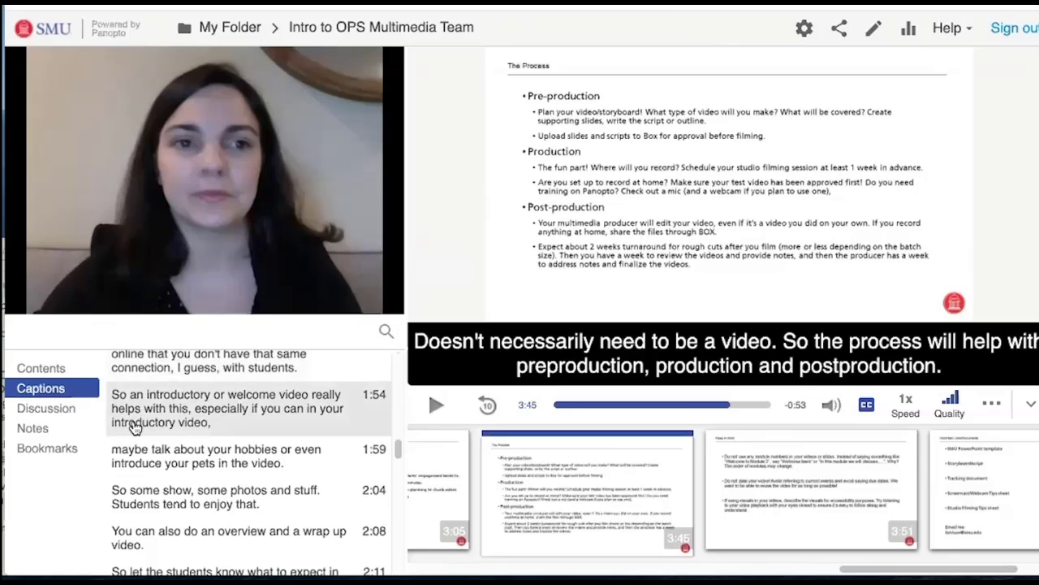
pyautogui.scroll(-1, 171, 480)
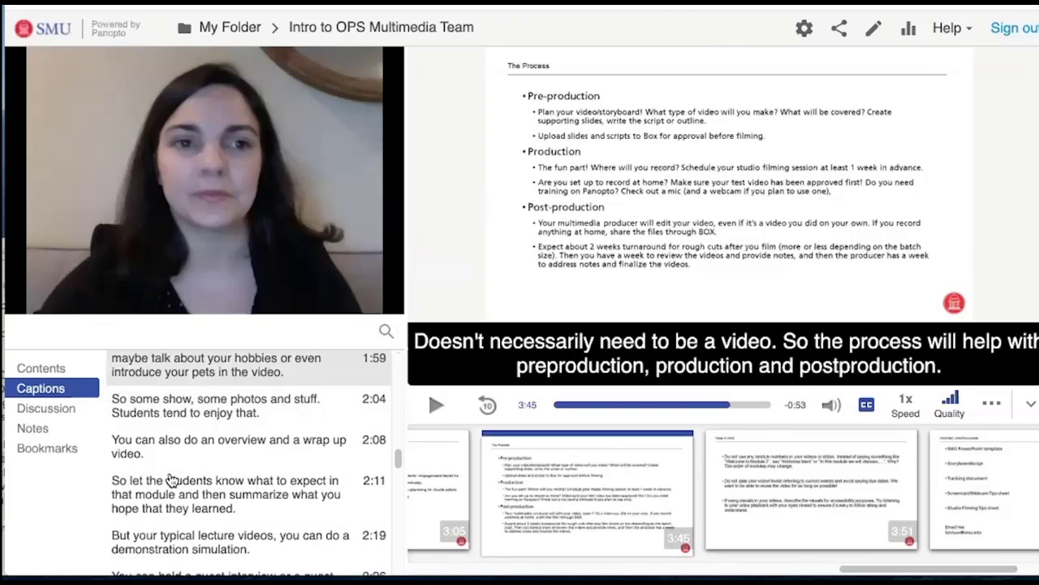
pyautogui.scroll(-1, 171, 480)
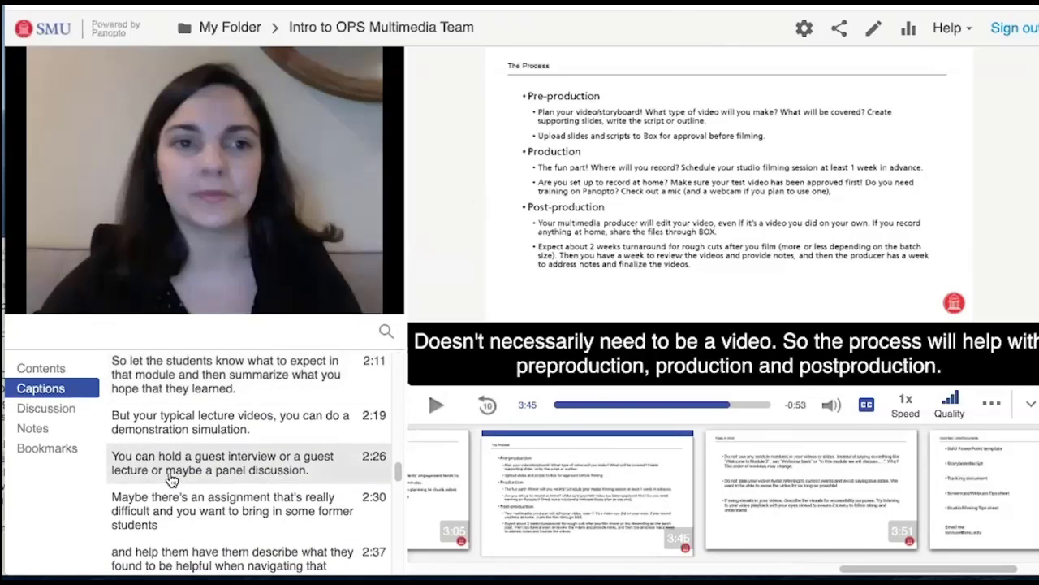
pyautogui.scroll(-1, 168, 474)
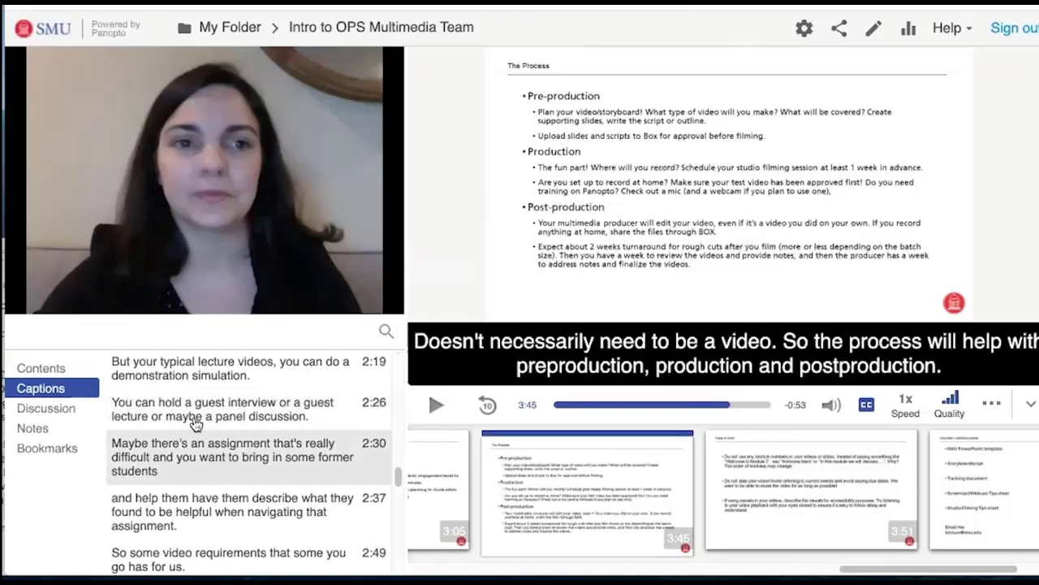
# Open the session in the editor, show its captions, and open the 0:21 caption for editing, leaving its text unchanged.
pyautogui.click(877, 28)
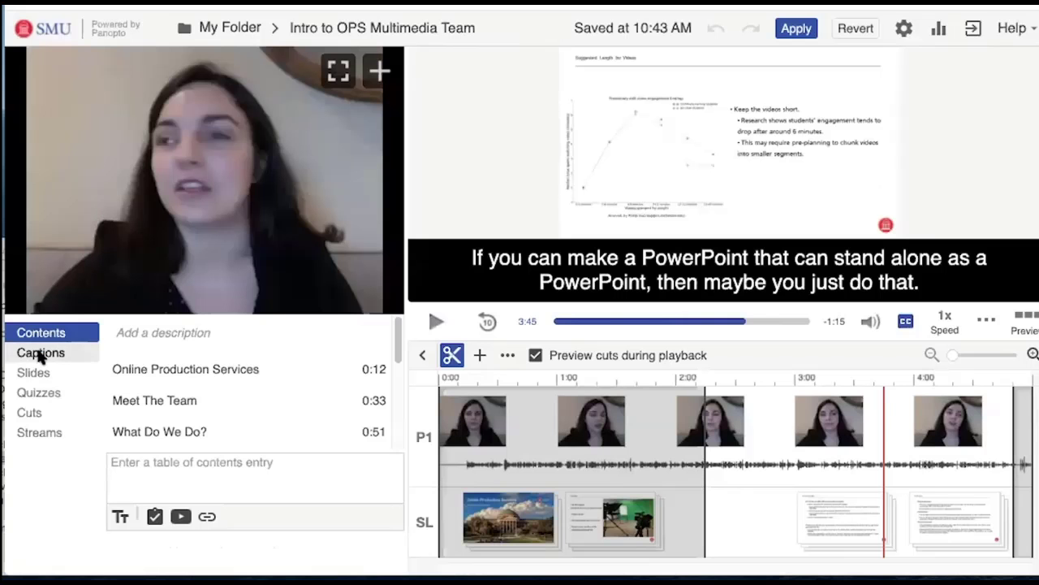
pyautogui.click(37, 352)
pyautogui.click(173, 419)
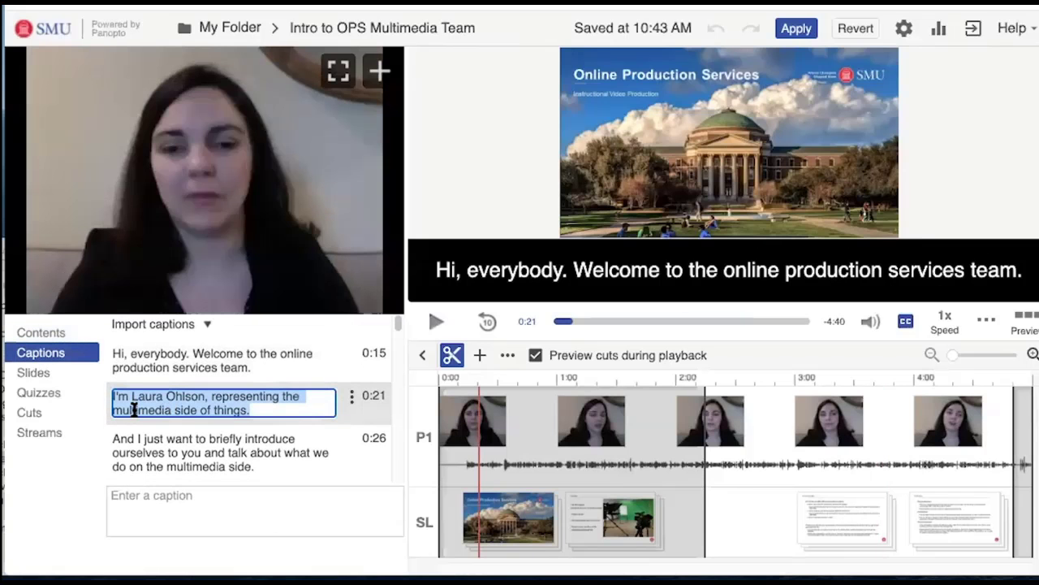
pyautogui.click(33, 538)
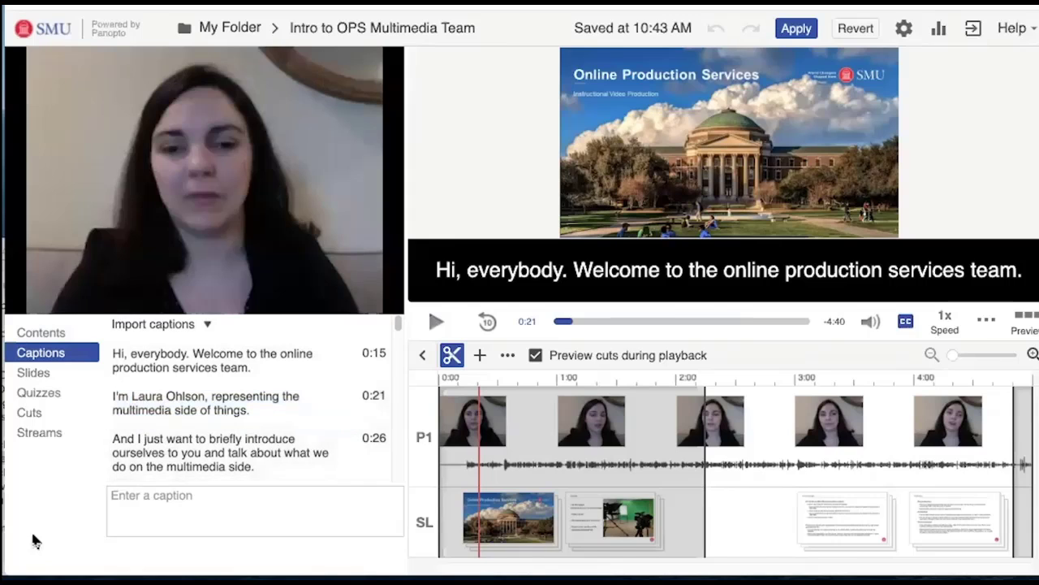